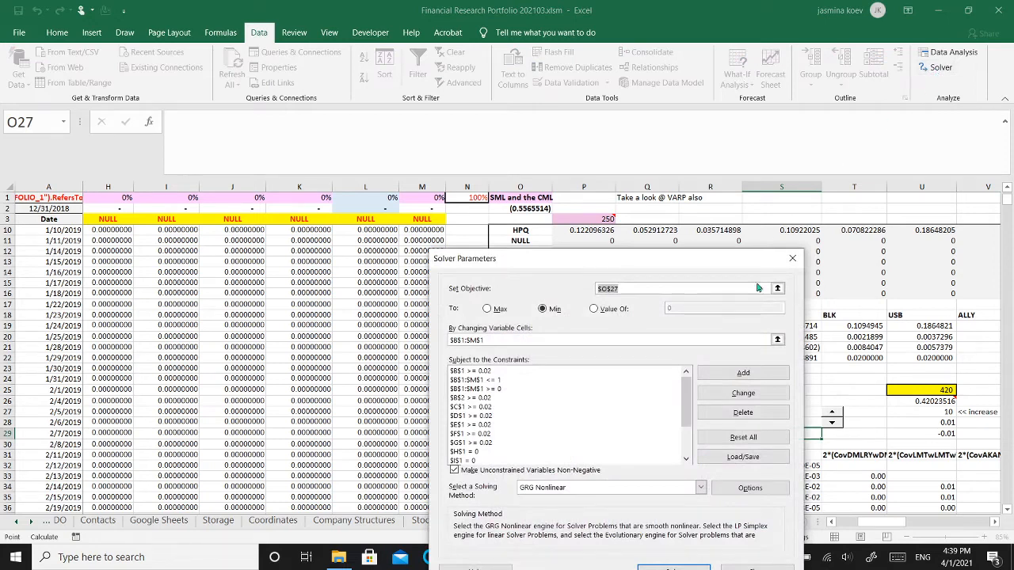
# Solve for minimum variance in O27 and keep Solver's weights, giving a variance of about 0.0966
pyautogui.moveTo(692, 265); pyautogui.dragTo(690, 179)
pyautogui.click(668, 485)
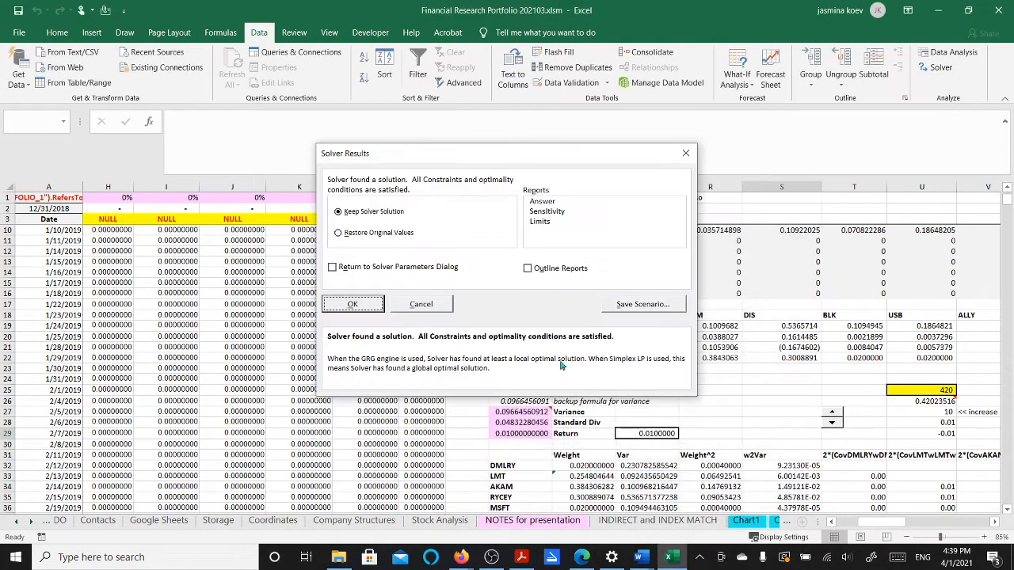
pyautogui.click(353, 304)
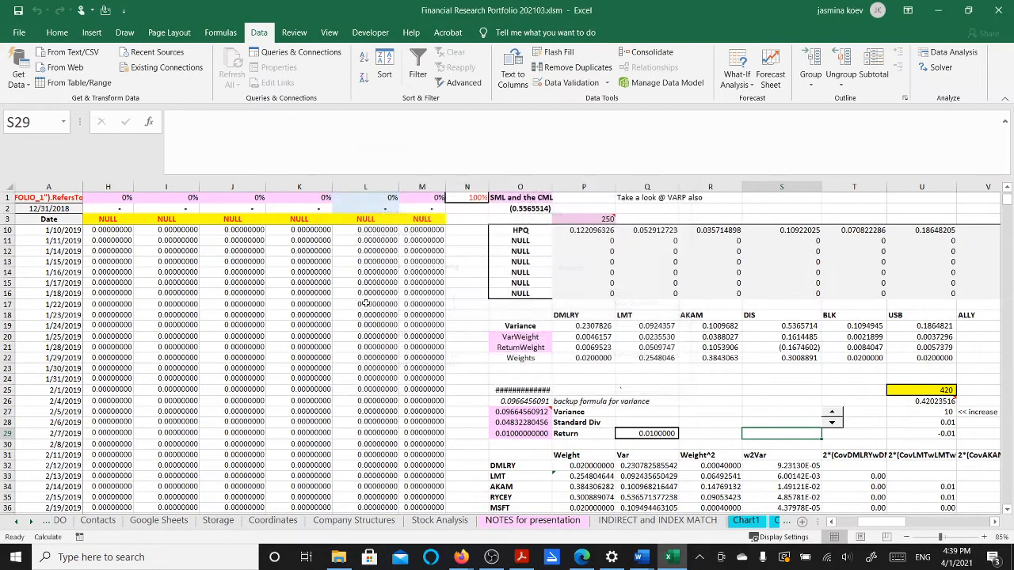
pyautogui.moveTo(858, 523); pyautogui.dragTo(857, 524)
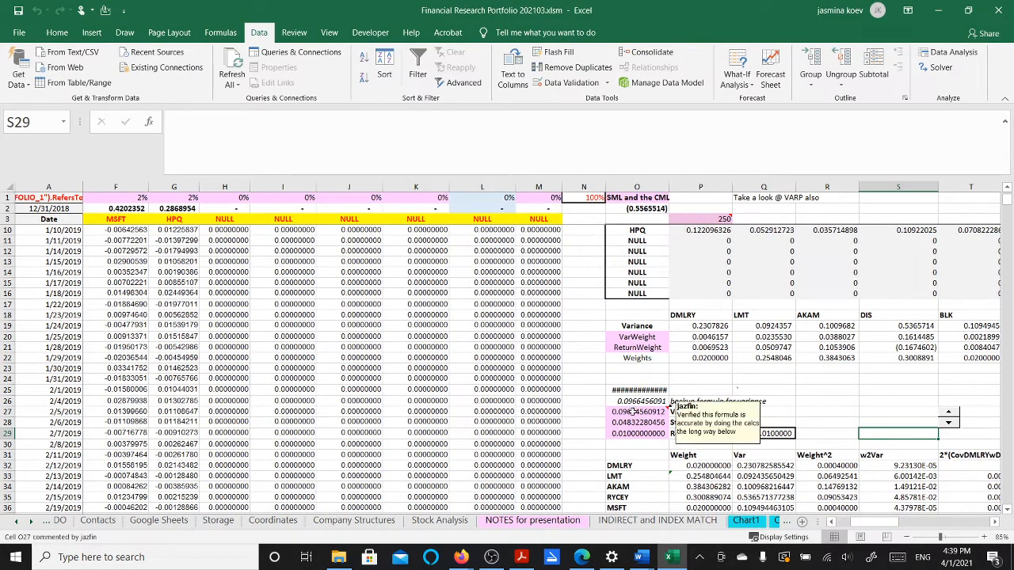
pyautogui.click(646, 413)
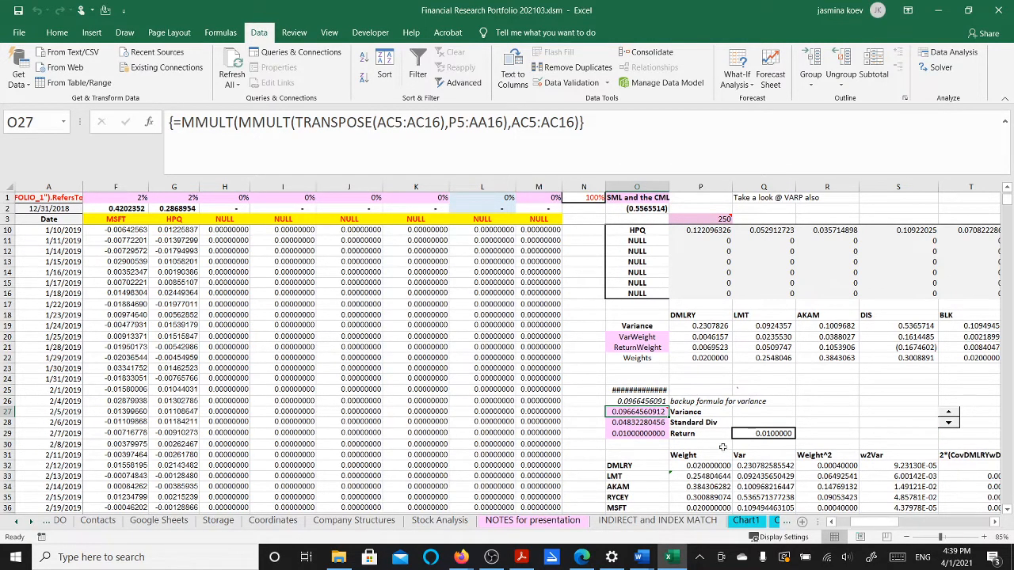
pyautogui.moveTo(653, 412)
pyautogui.moveTo(855, 526); pyautogui.dragTo(834, 526)
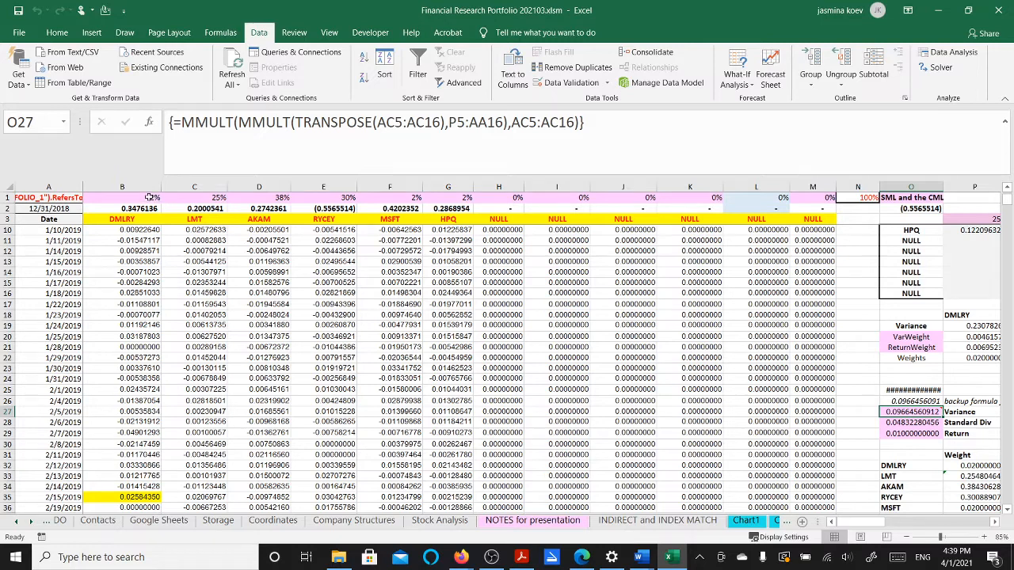
pyautogui.moveTo(149, 197); pyautogui.dragTo(440, 198)
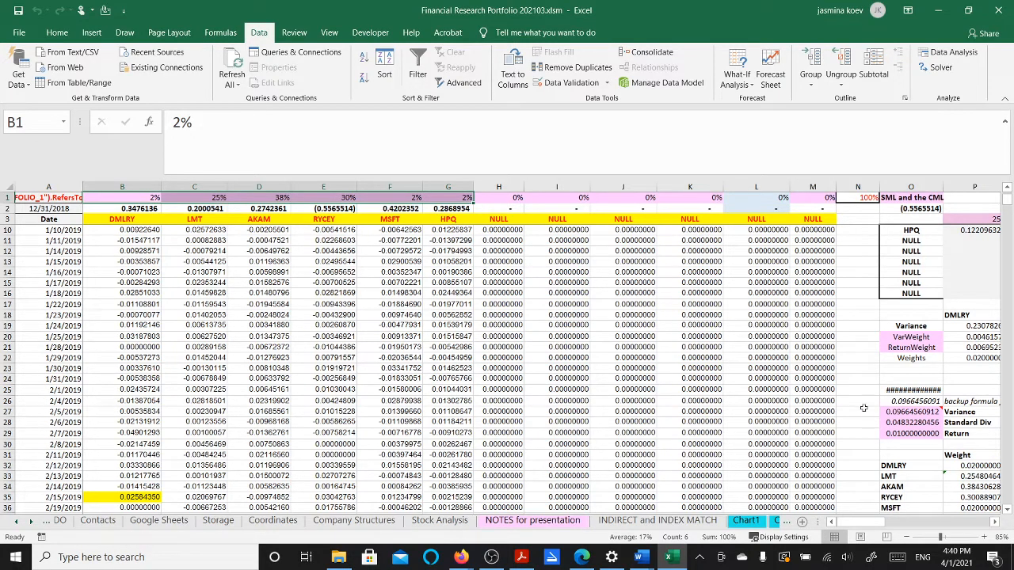
pyautogui.click(886, 433)
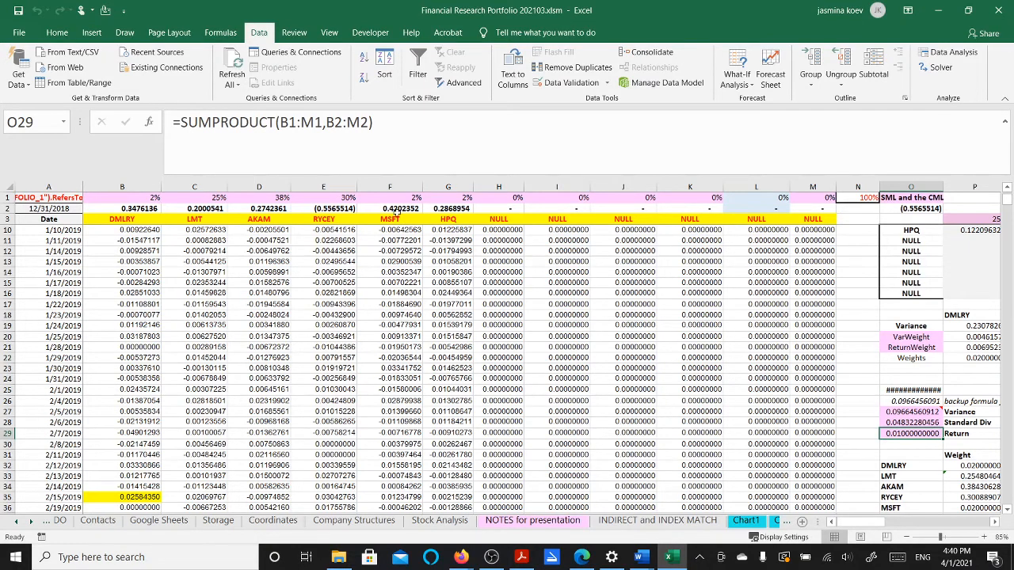
pyautogui.click(379, 208)
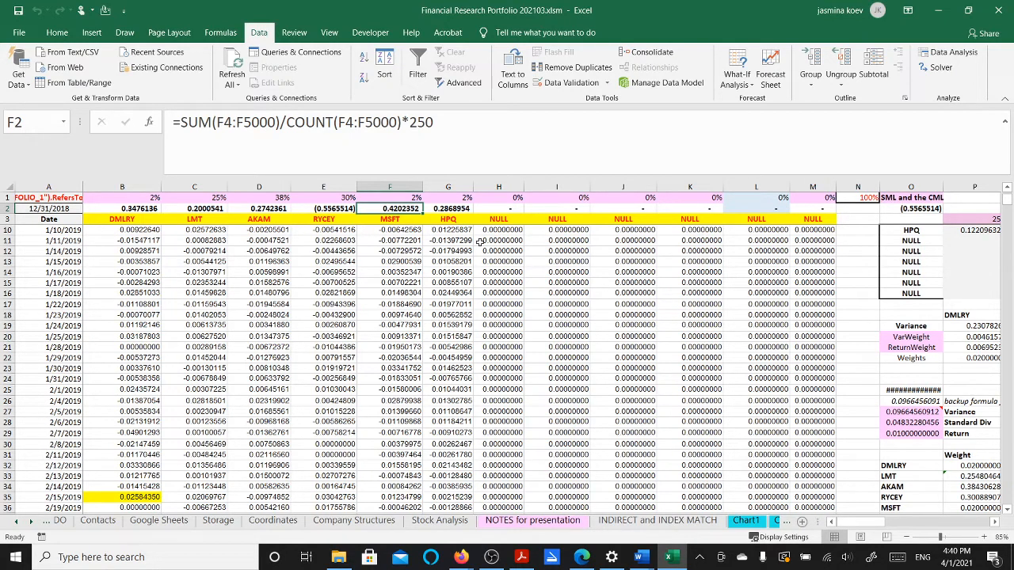
# Enter =+U28*0+.4 in Q29 to set the target return to 0.4
pyautogui.click(953, 435)
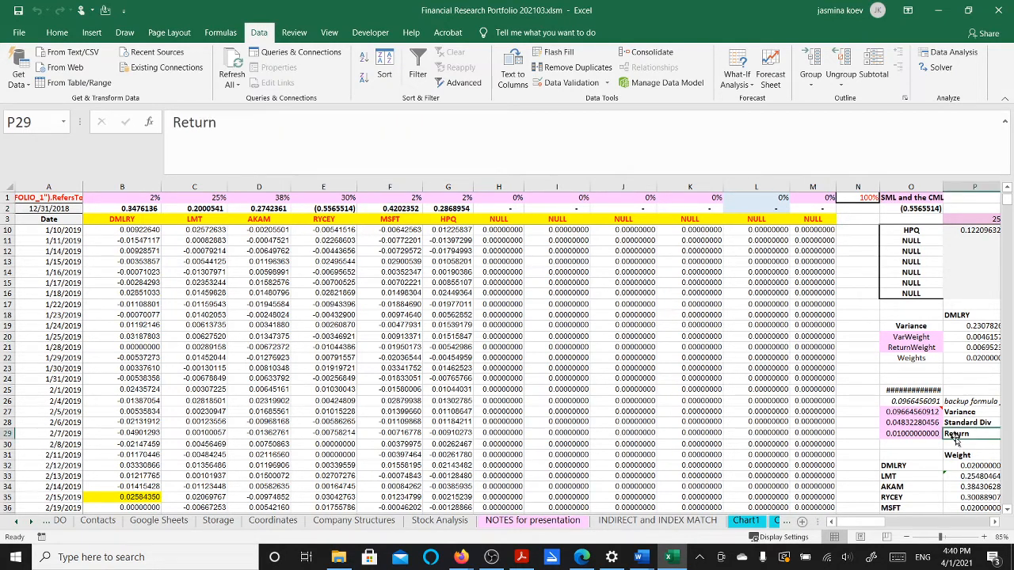
pyautogui.press('Right')
pyautogui.write('=+U28')
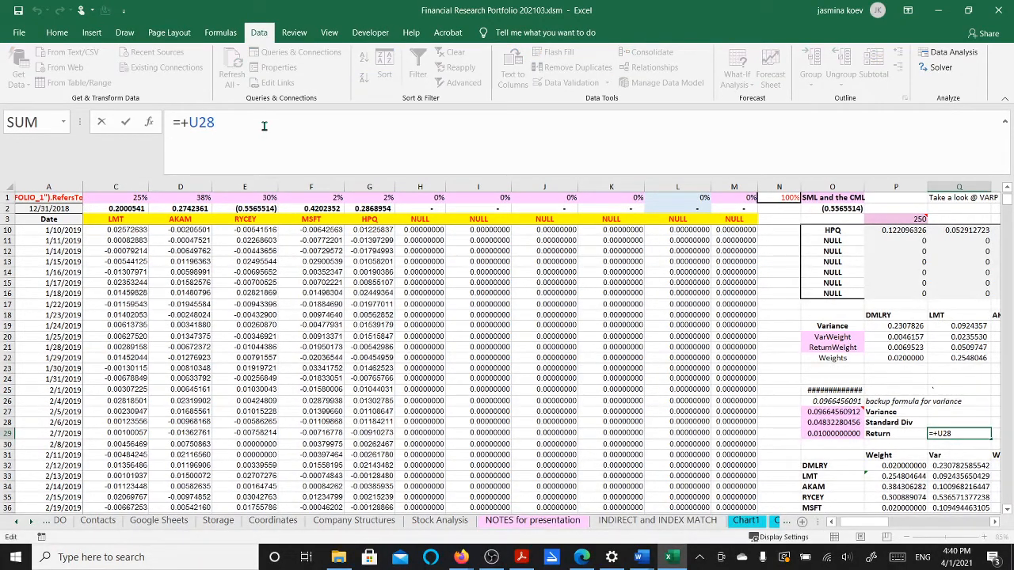
pyautogui.write('*0+.40')
pyautogui.press('Return')
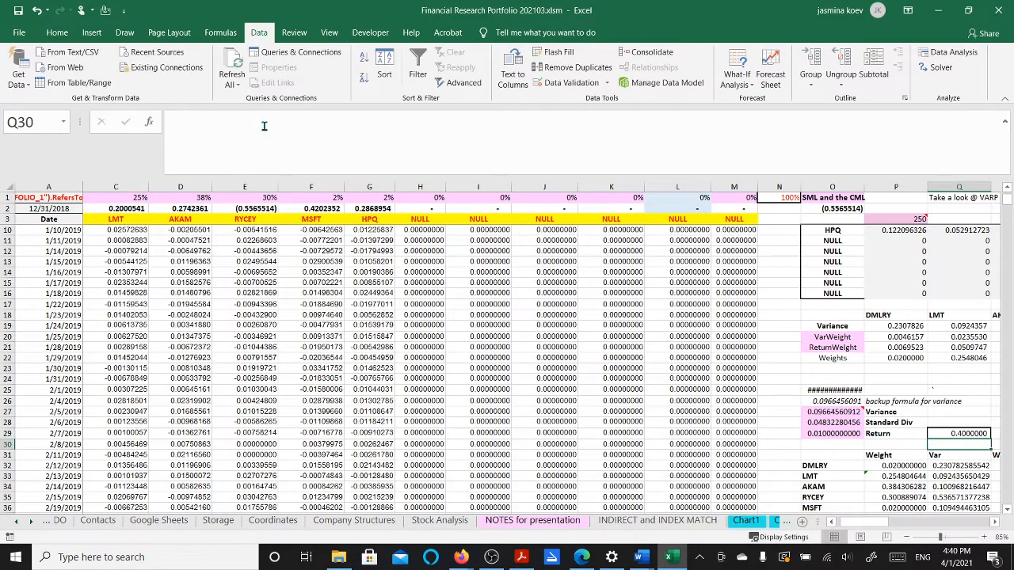
# Rerun Solver at the 0.4 target and keep its infeasible result of 90% MSFT
pyautogui.click(936, 69)
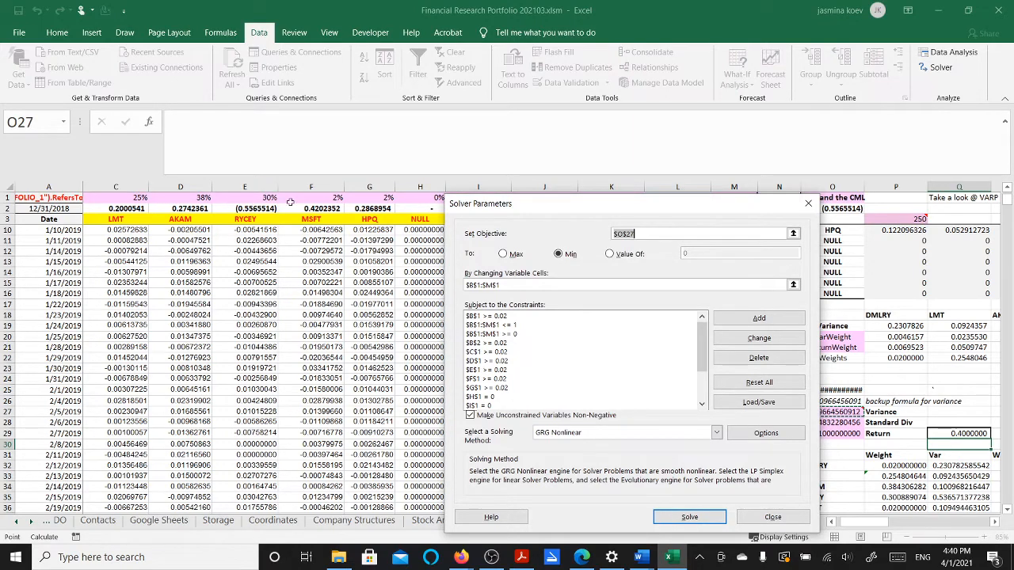
pyautogui.click(689, 517)
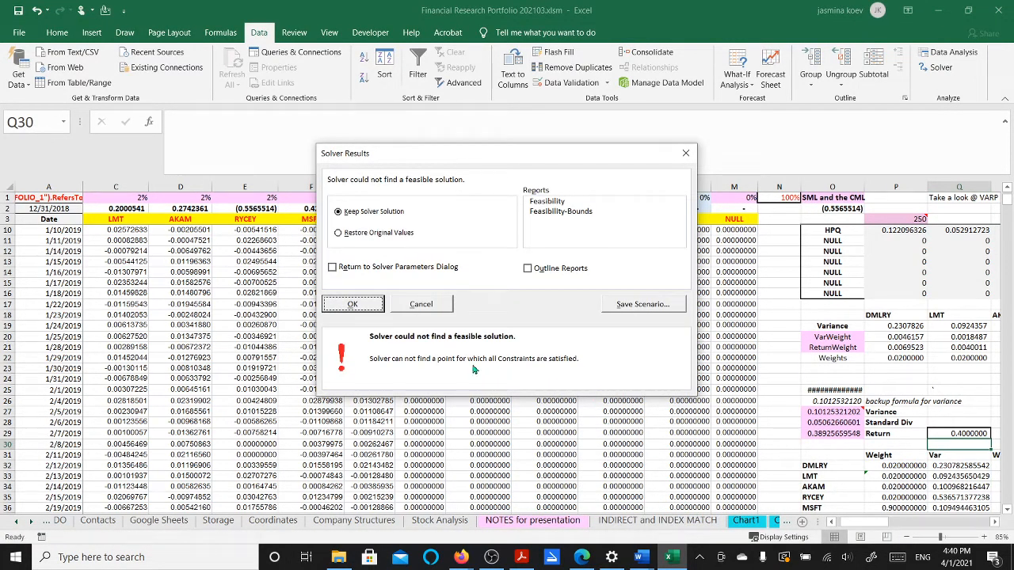
pyautogui.click(362, 309)
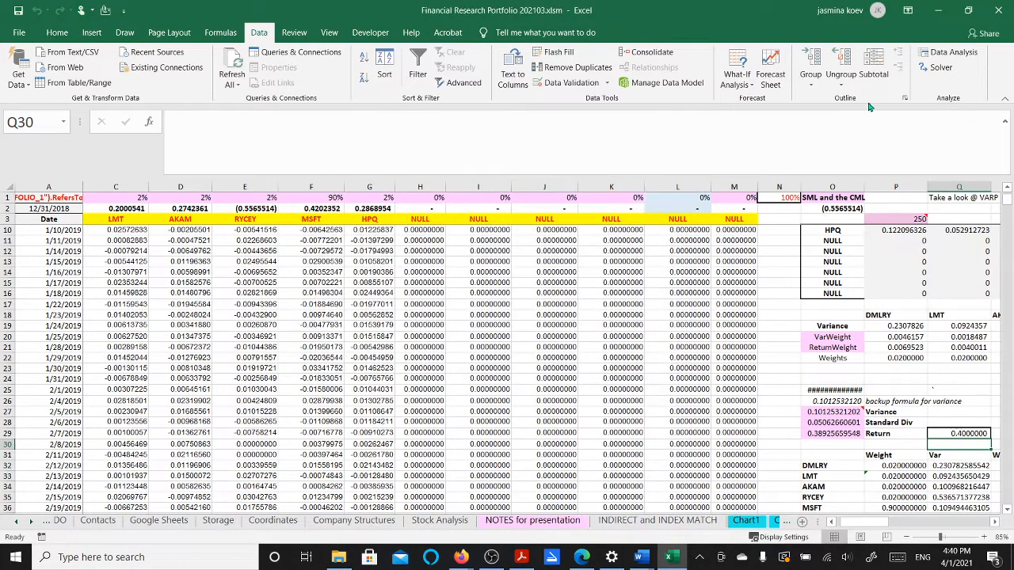
pyautogui.click(936, 69)
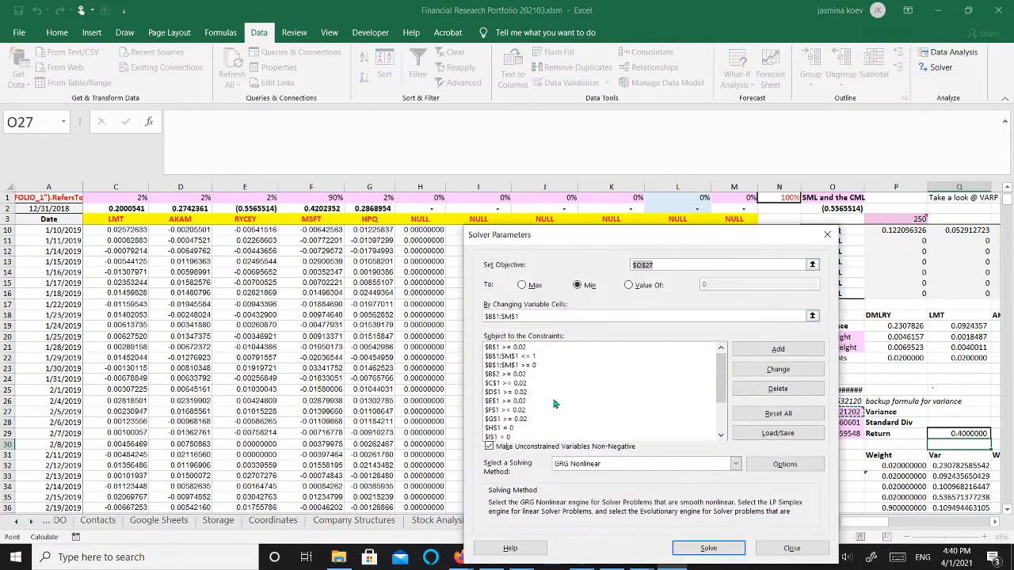
pyautogui.scroll(-1, 529, 404)
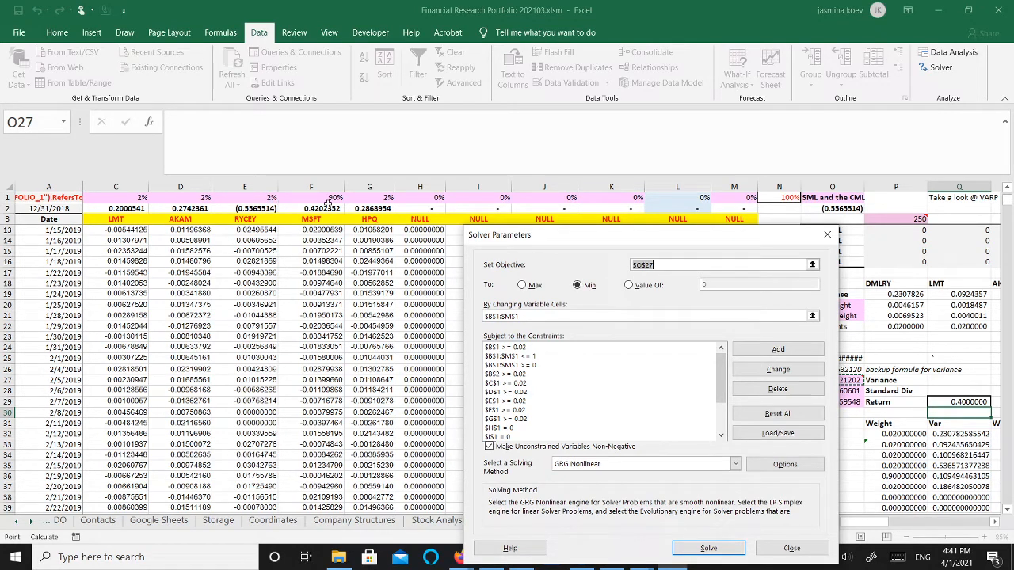
pyautogui.click(518, 420)
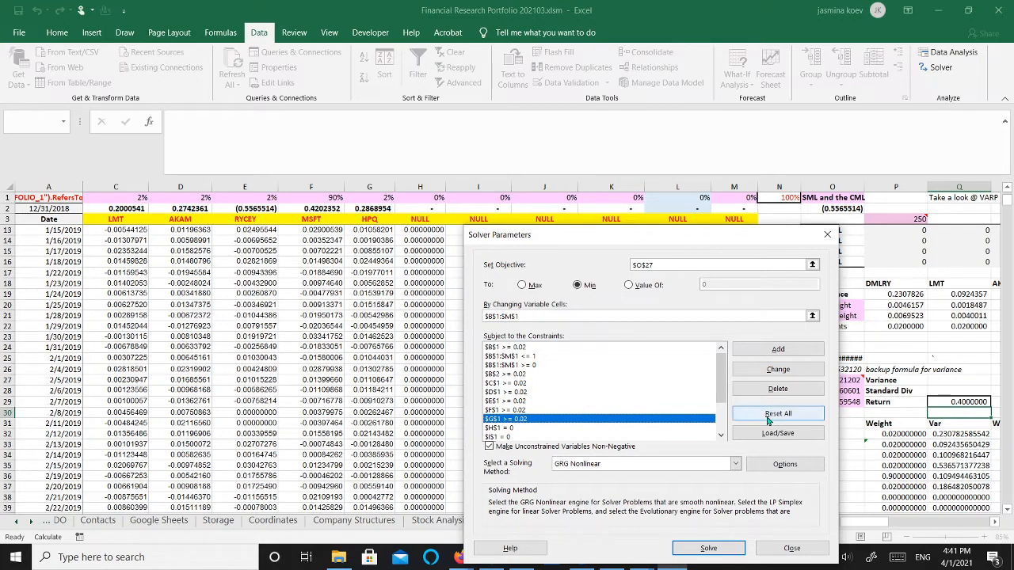
pyautogui.click(769, 370)
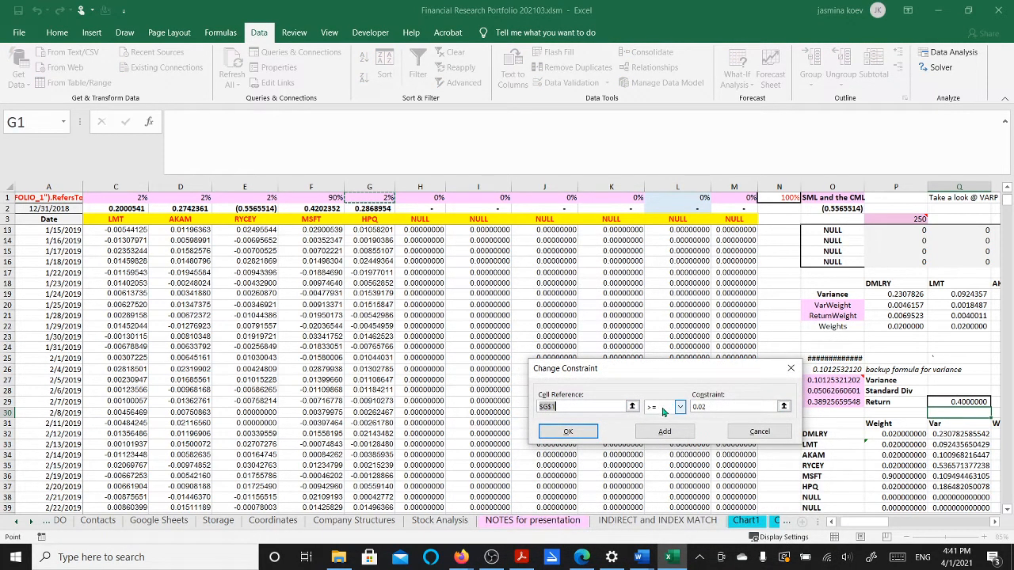
pyautogui.click(713, 407)
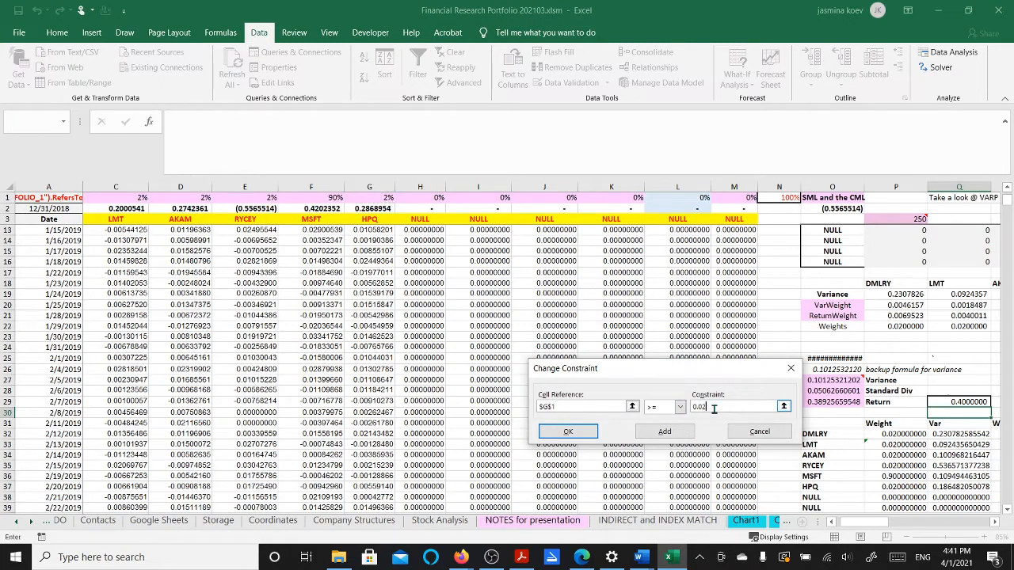
pyautogui.click(754, 434)
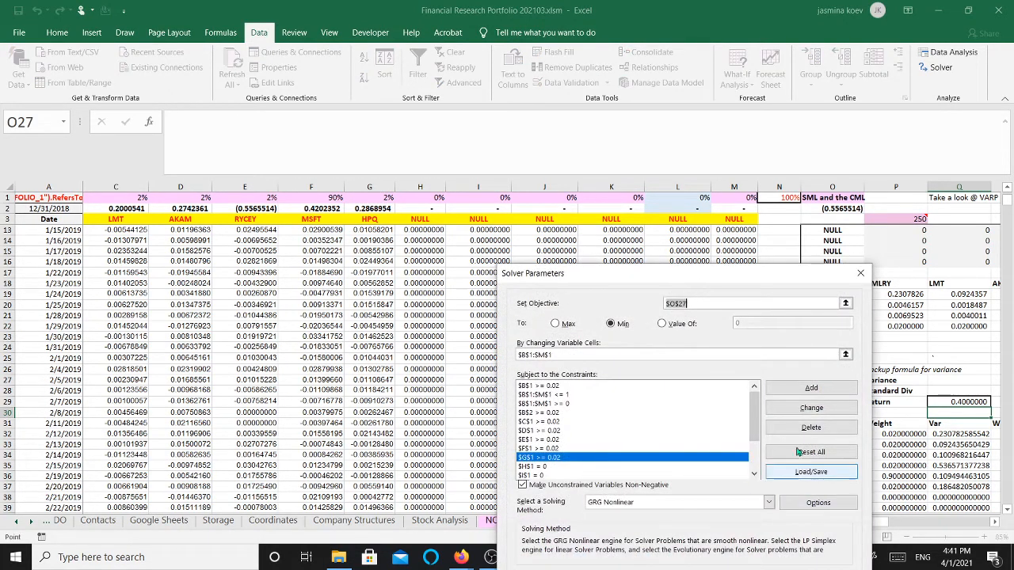
pyautogui.click(860, 274)
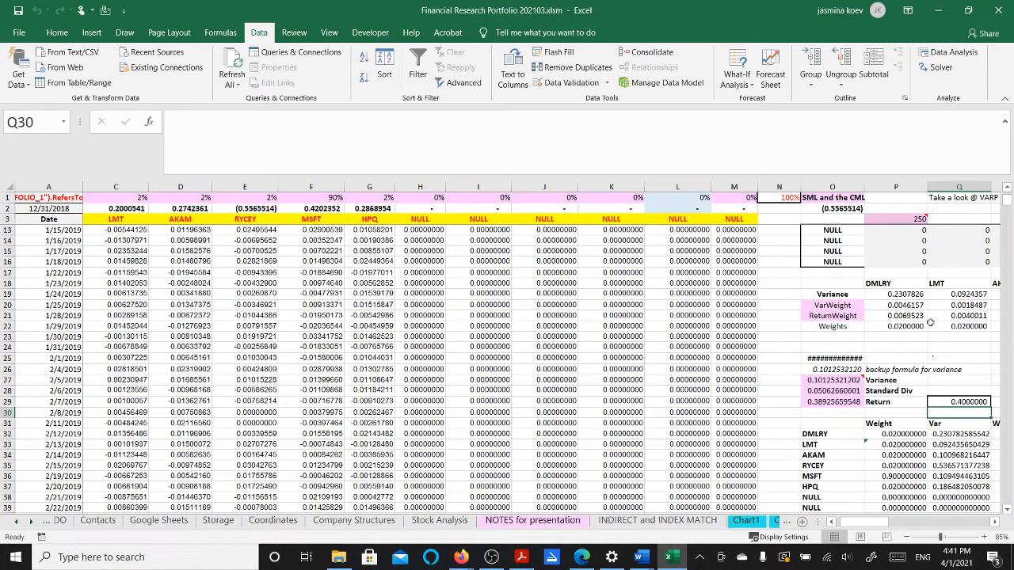
pyautogui.click(127, 209)
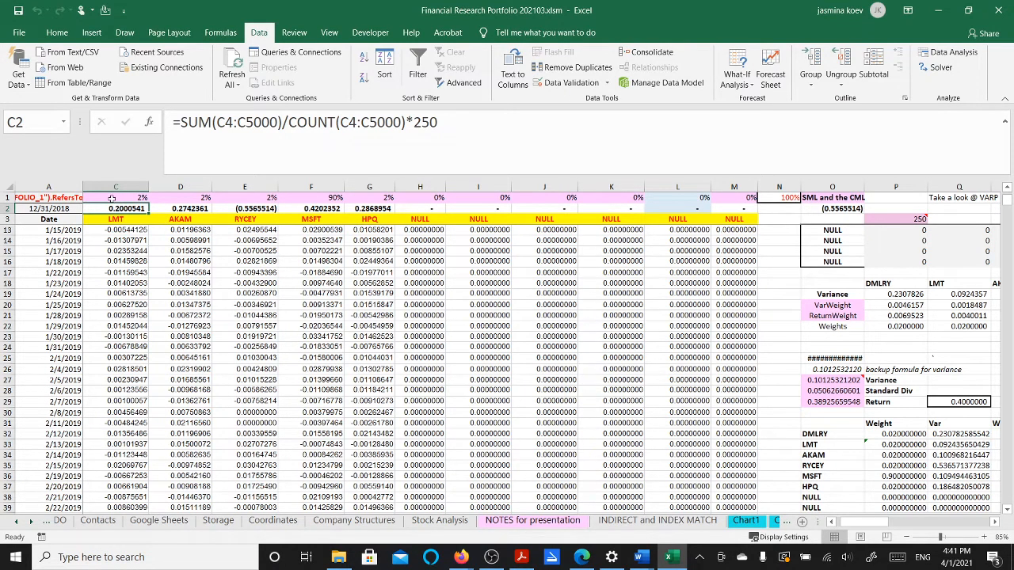
# Edit Q29's formula so the target return is 0.35 instead of 0.4
pyautogui.moveTo(111, 197); pyautogui.dragTo(372, 213)
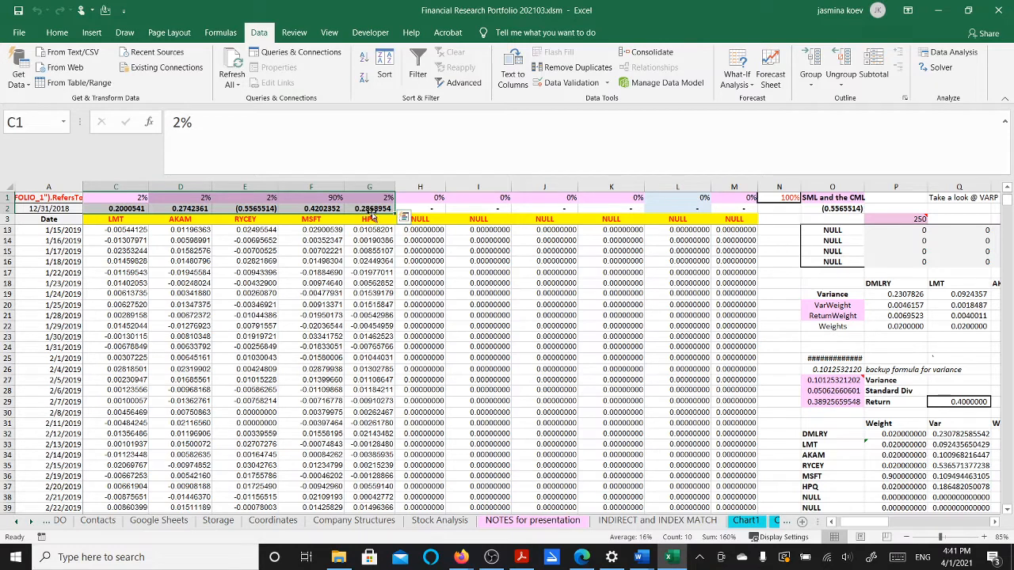
pyautogui.click(942, 402)
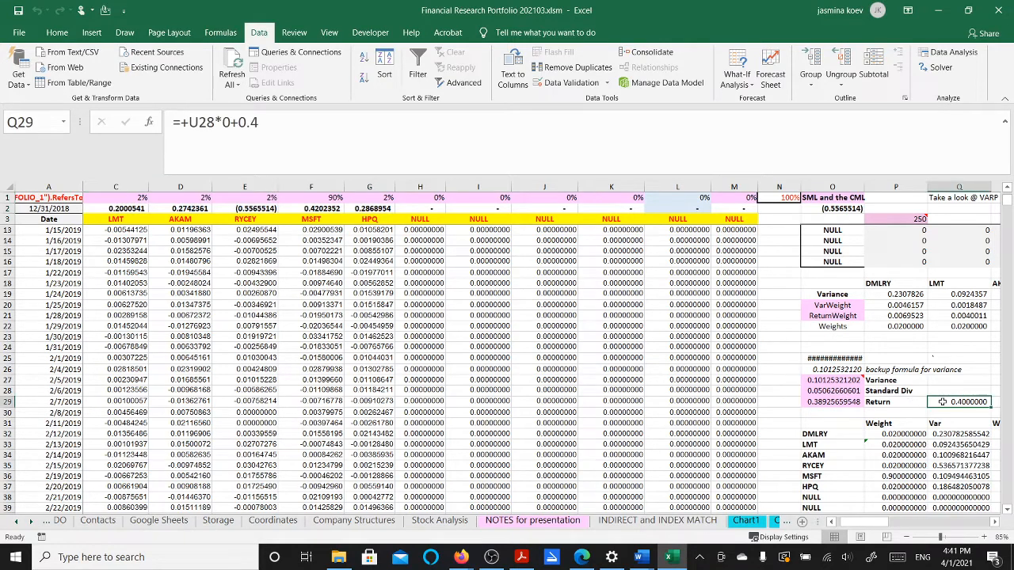
pyautogui.click(293, 132)
pyautogui.press('BackSpace')
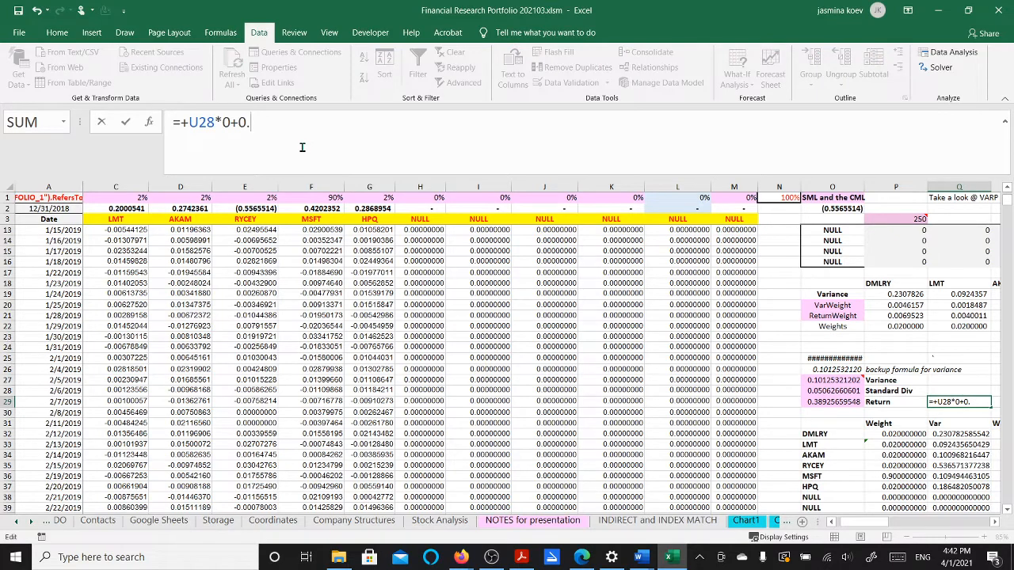
pyautogui.write('35')
pyautogui.press('Return')
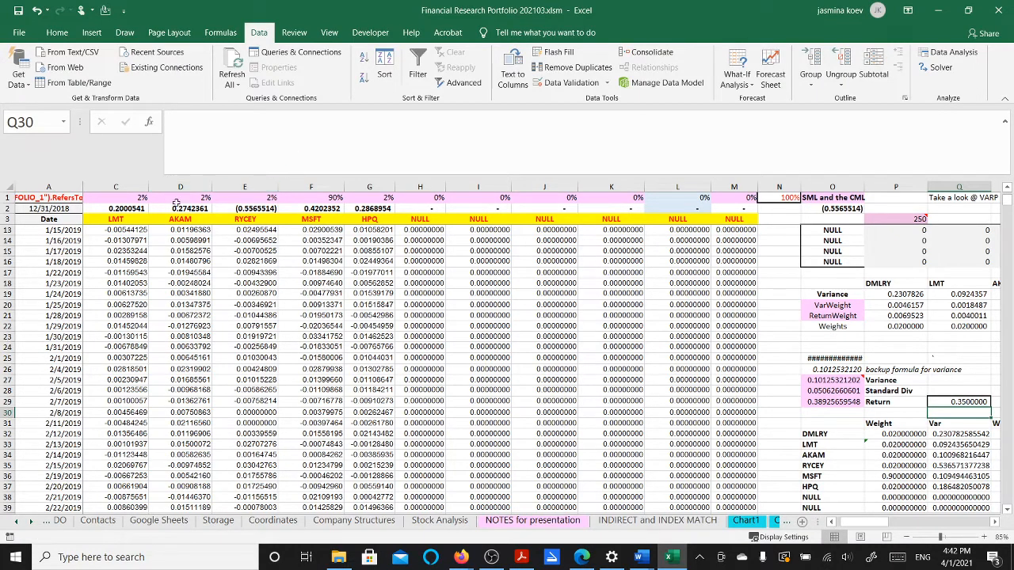
pyautogui.moveTo(123, 199); pyautogui.dragTo(349, 199)
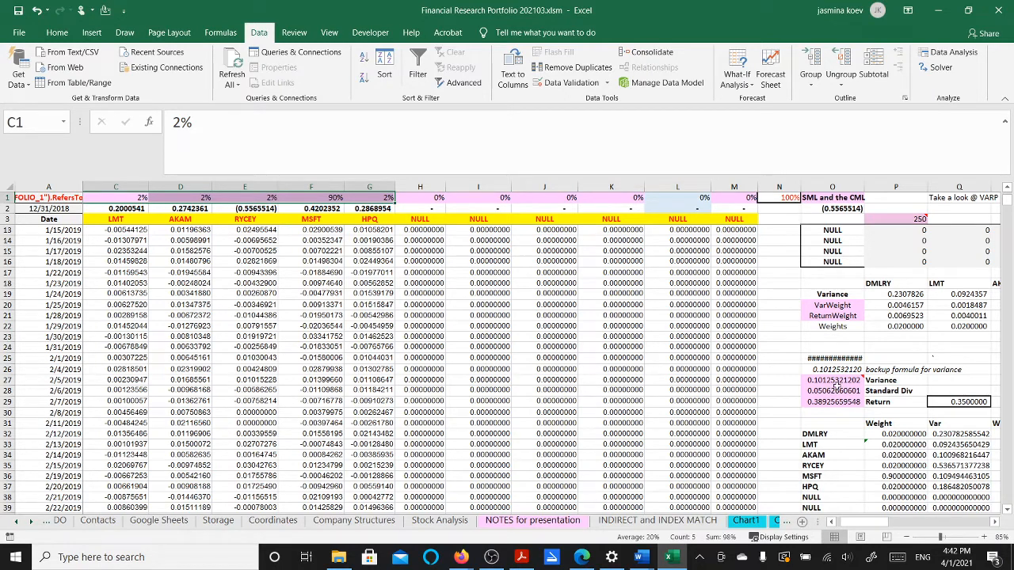
pyautogui.click(816, 402)
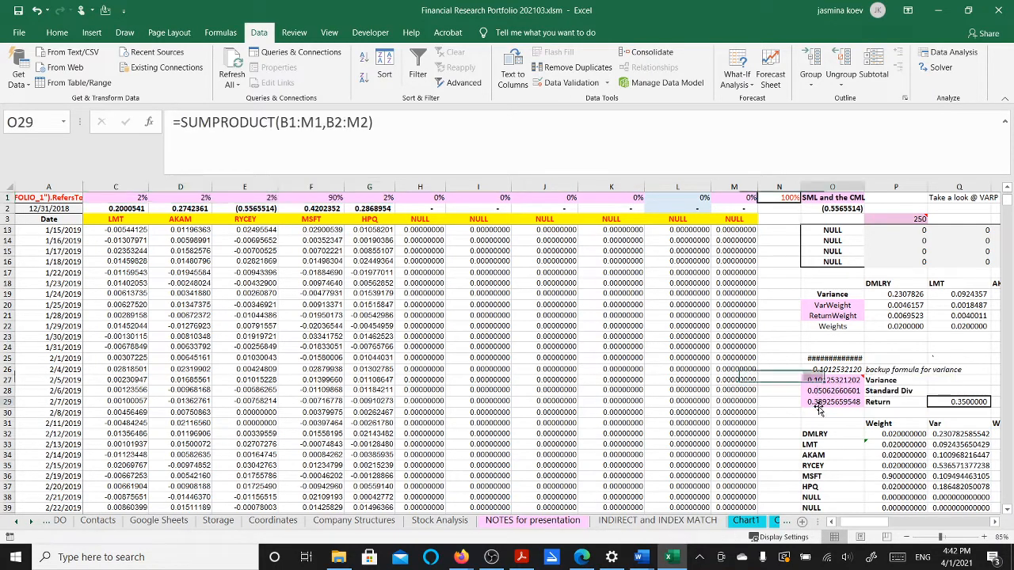
# Rerun Solver at 0.35 and keep its weights: variance 0.0817, MSFT about 65%
pyautogui.moveTo(817, 379)
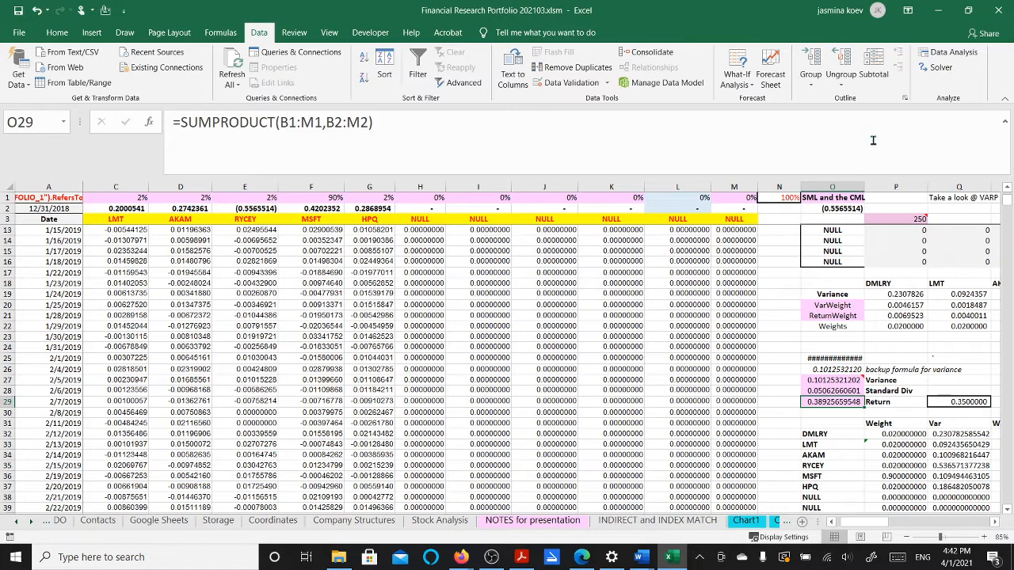
pyautogui.click(939, 70)
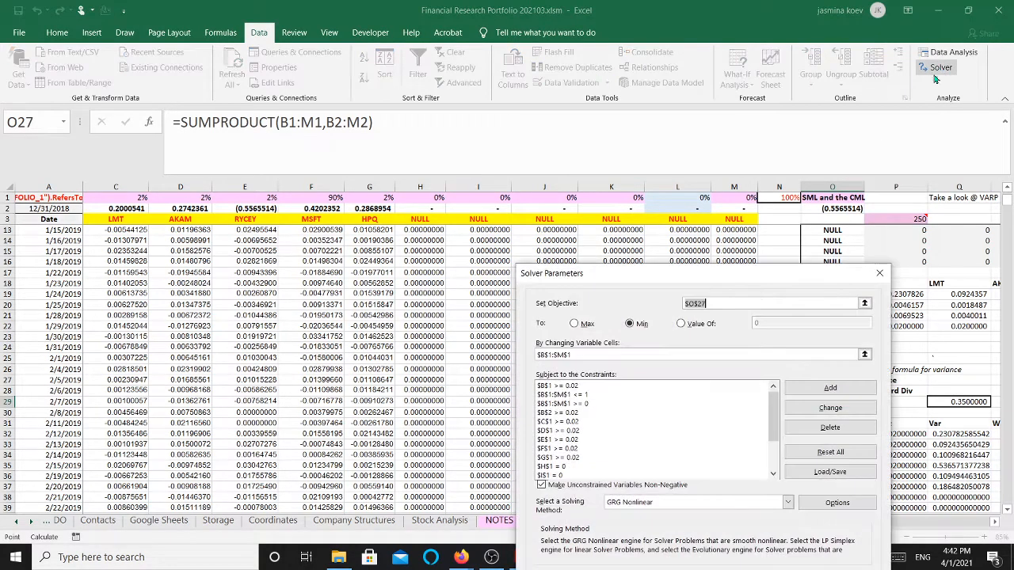
pyautogui.moveTo(778, 273); pyautogui.dragTo(752, 228)
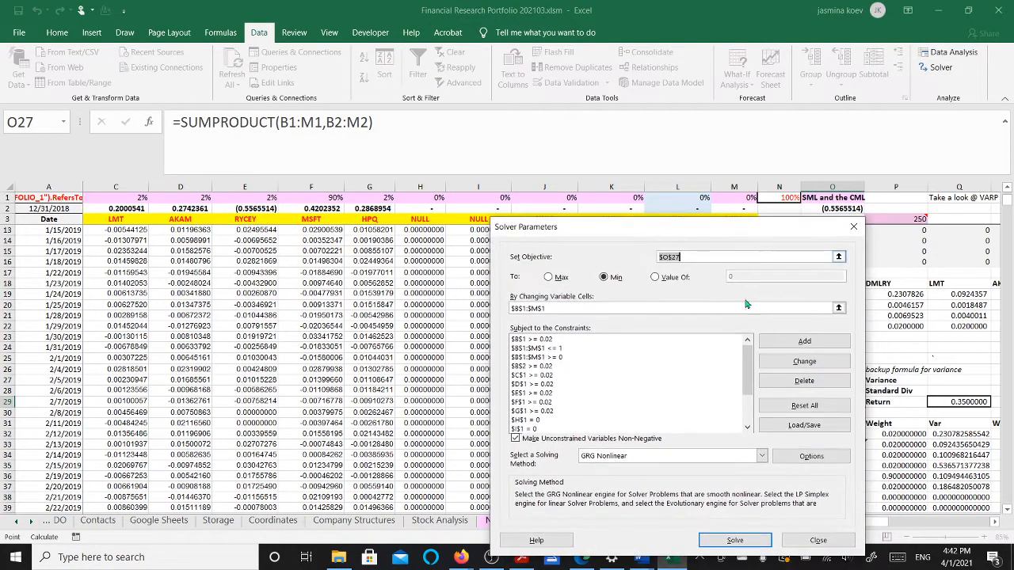
pyautogui.click(735, 541)
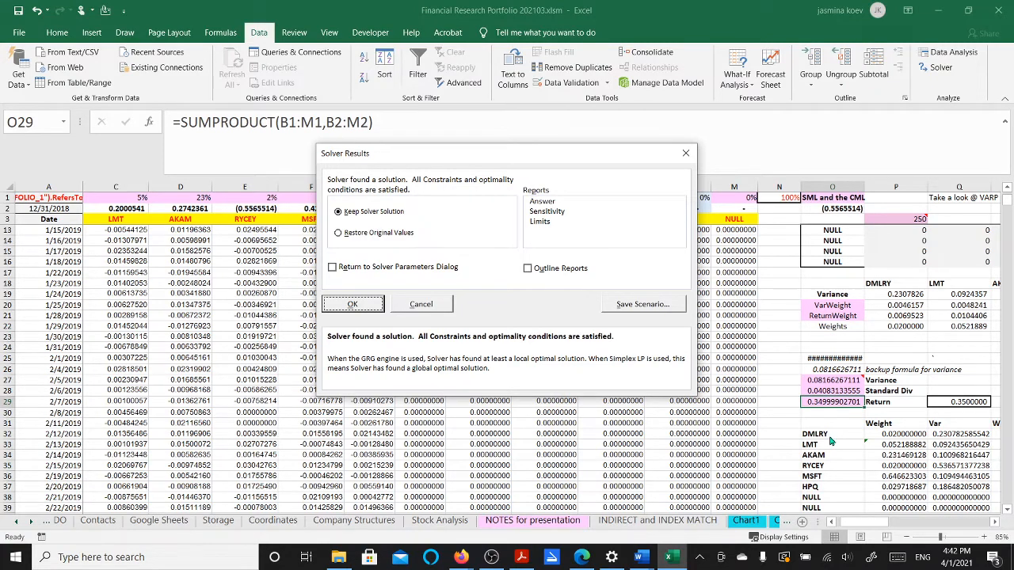
pyautogui.click(360, 304)
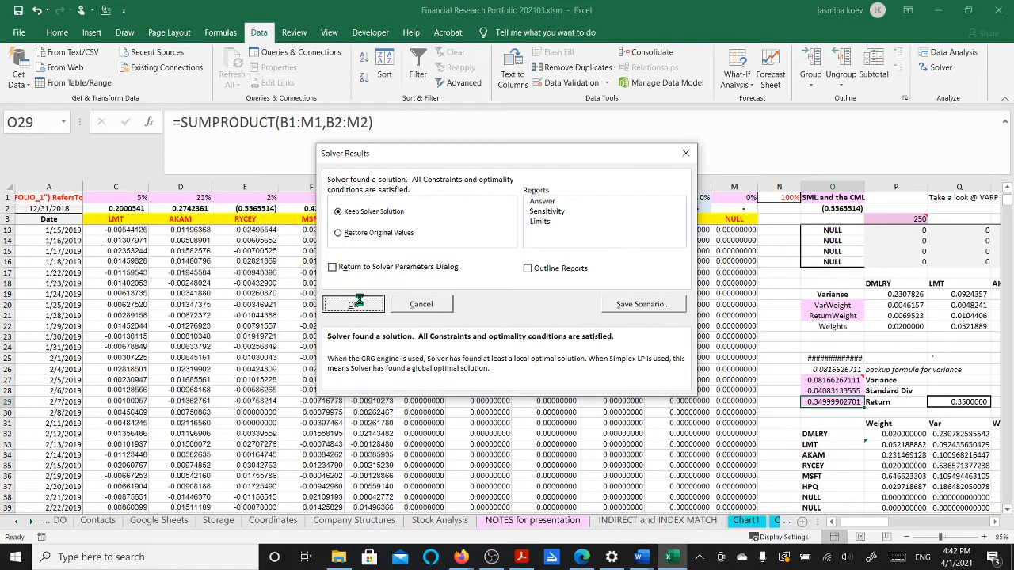
pyautogui.scroll(3, 413, 349)
pyautogui.moveTo(865, 529)
pyautogui.mouseDown()
pyautogui.moveTo(896, 529)
pyautogui.moveTo(881, 531)
pyautogui.mouseUp()
pyautogui.moveTo(881, 531); pyautogui.dragTo(880, 530)
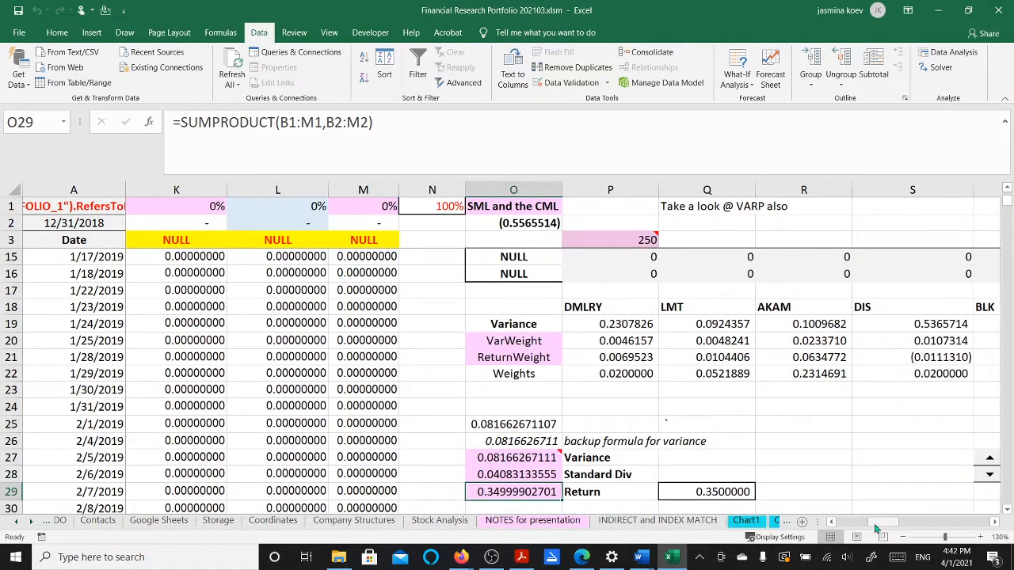
pyautogui.scroll(-1, 828, 486)
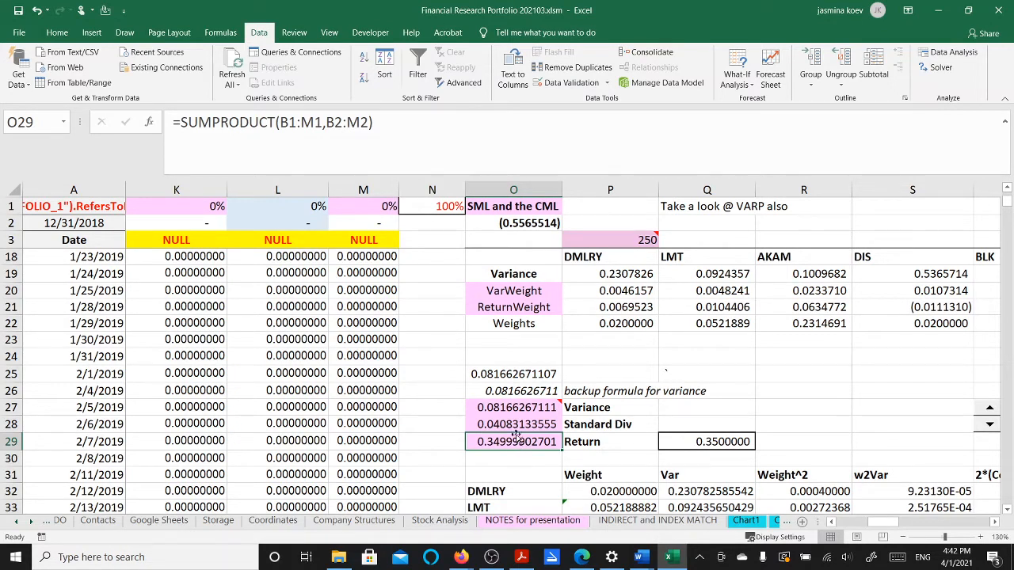
pyautogui.moveTo(515, 414)
pyautogui.click(132, 206)
pyautogui.press('Left')
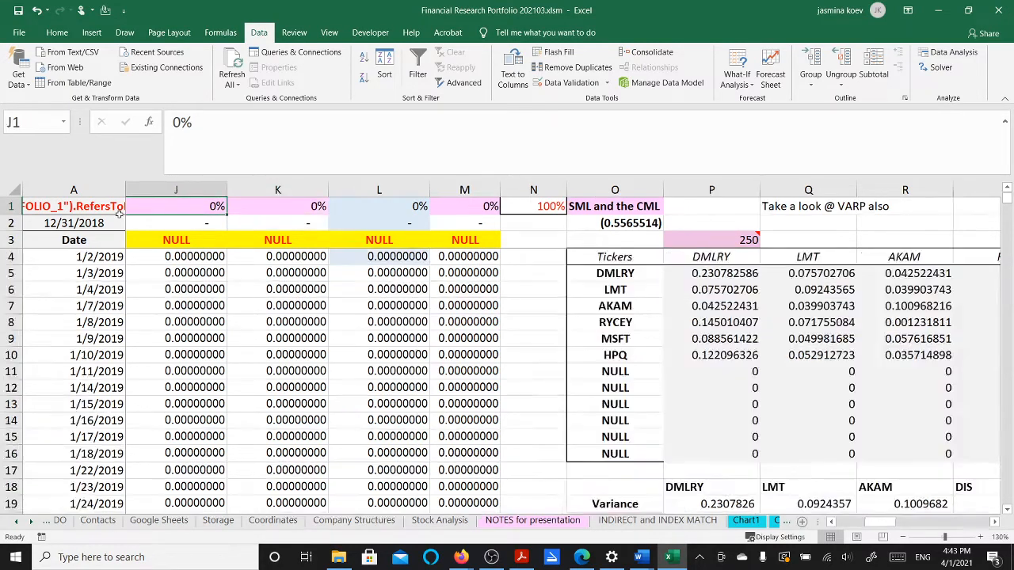
pyautogui.click(118, 211)
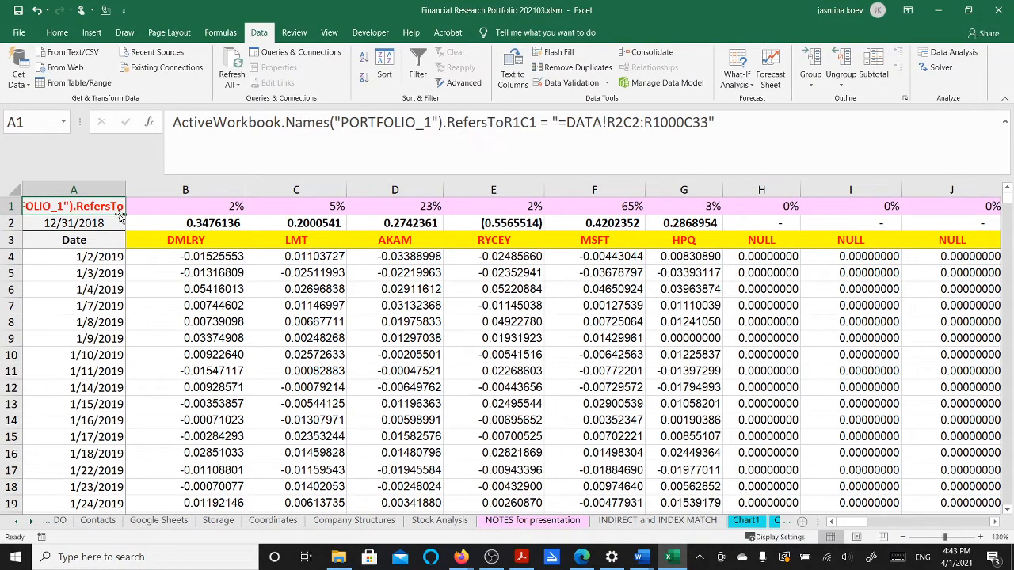
pyautogui.press('Right')
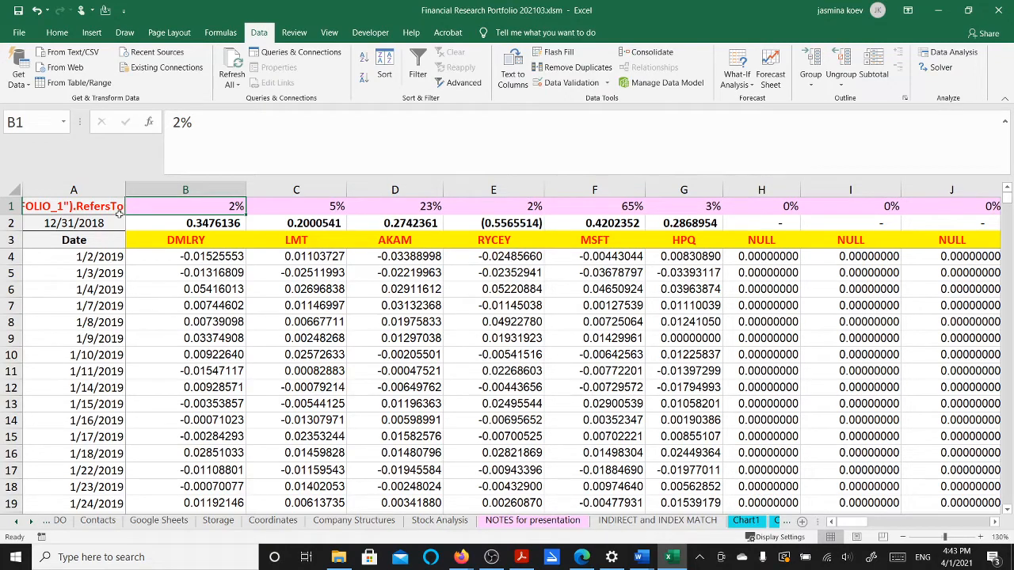
pyautogui.press('Right')
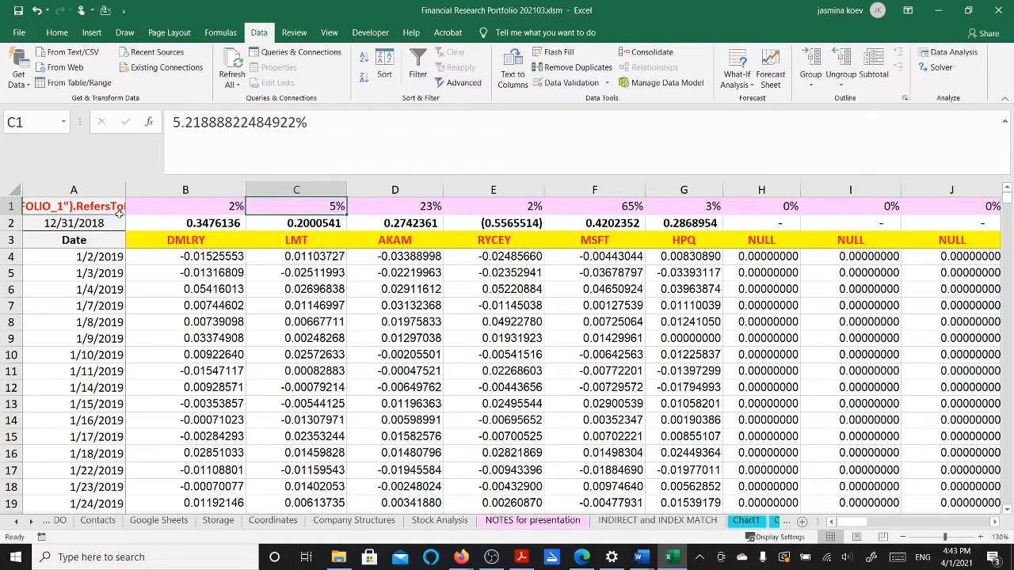
pyautogui.press('Right')
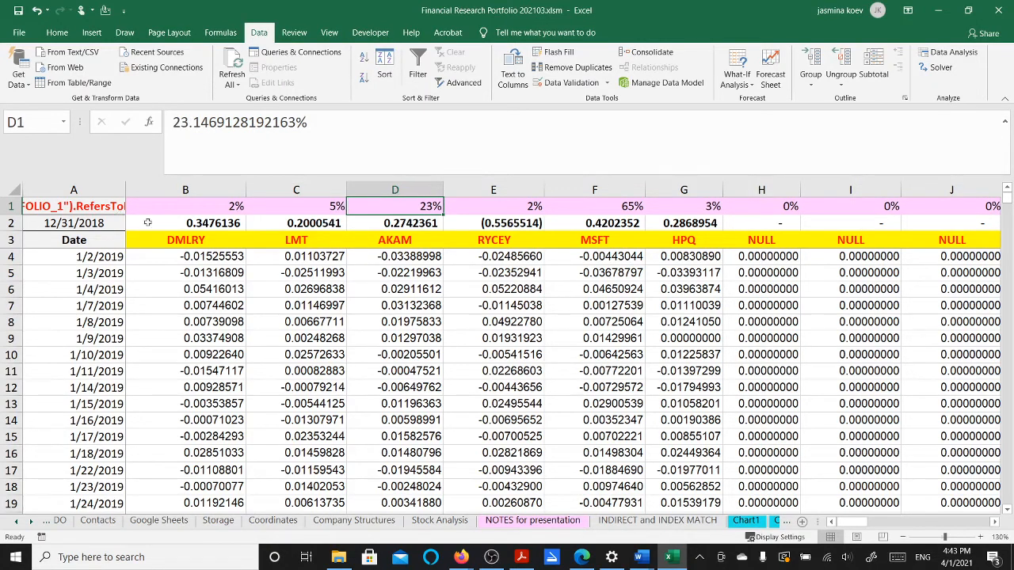
pyautogui.click(522, 224)
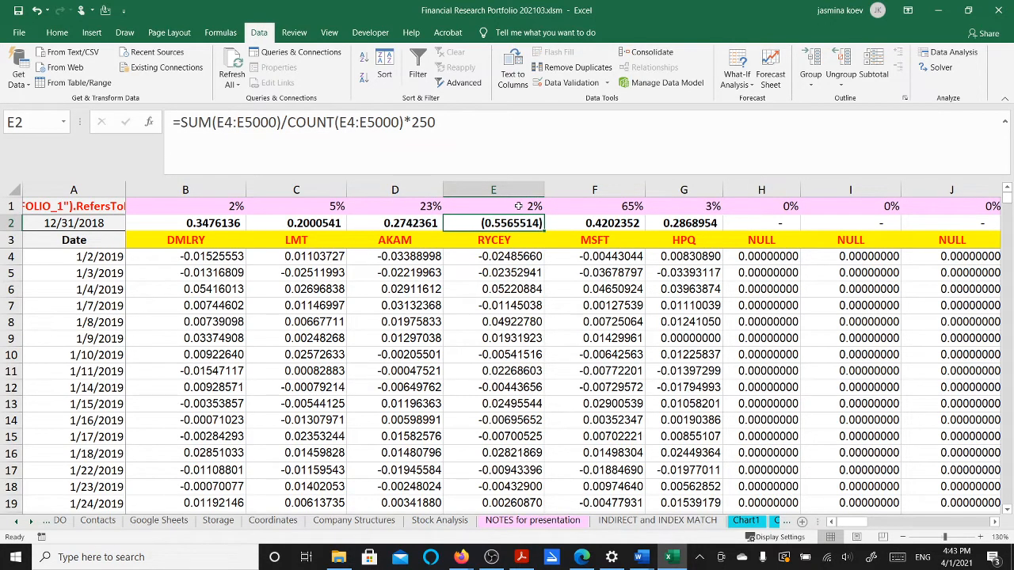
pyautogui.click(517, 206)
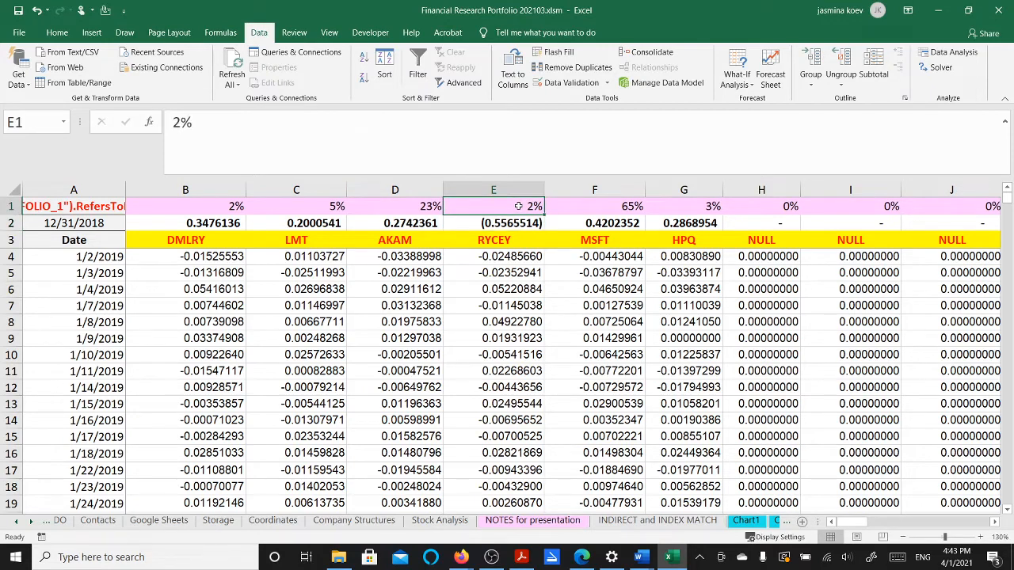
pyautogui.click(606, 206)
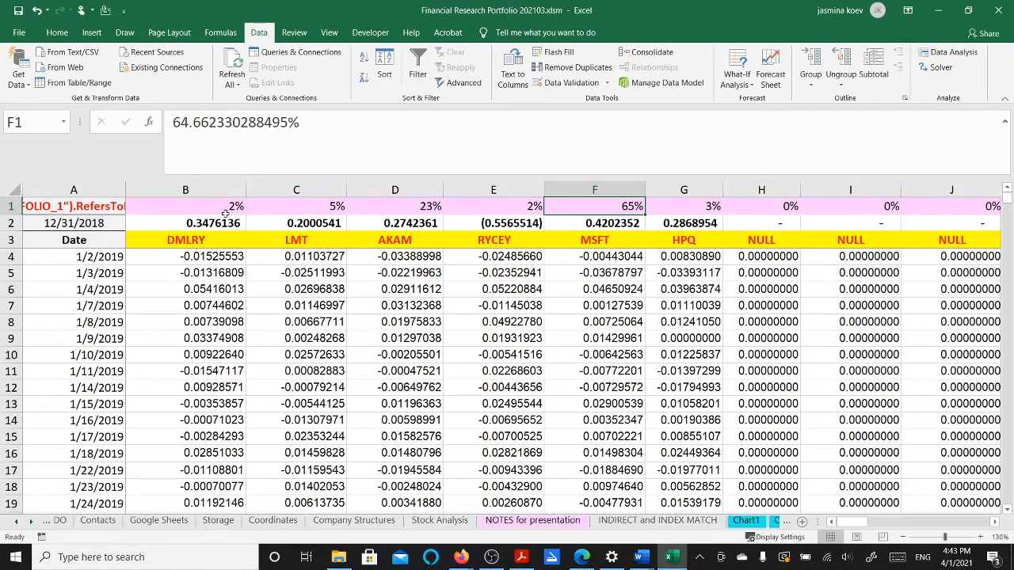
pyautogui.moveTo(222, 207); pyautogui.dragTo(669, 212)
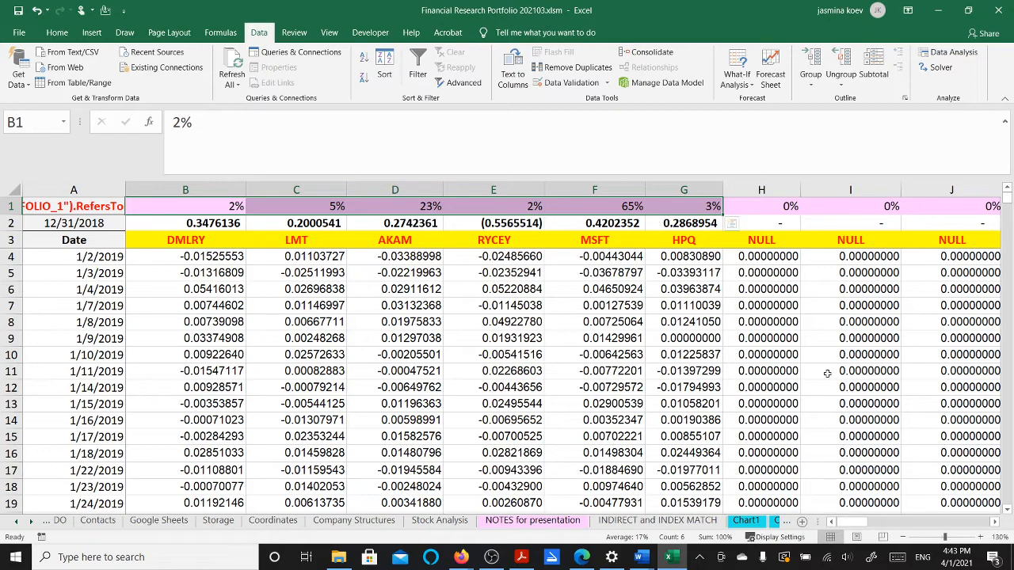
pyautogui.moveTo(858, 524); pyautogui.dragTo(885, 527)
pyautogui.scroll(-5, 880, 437)
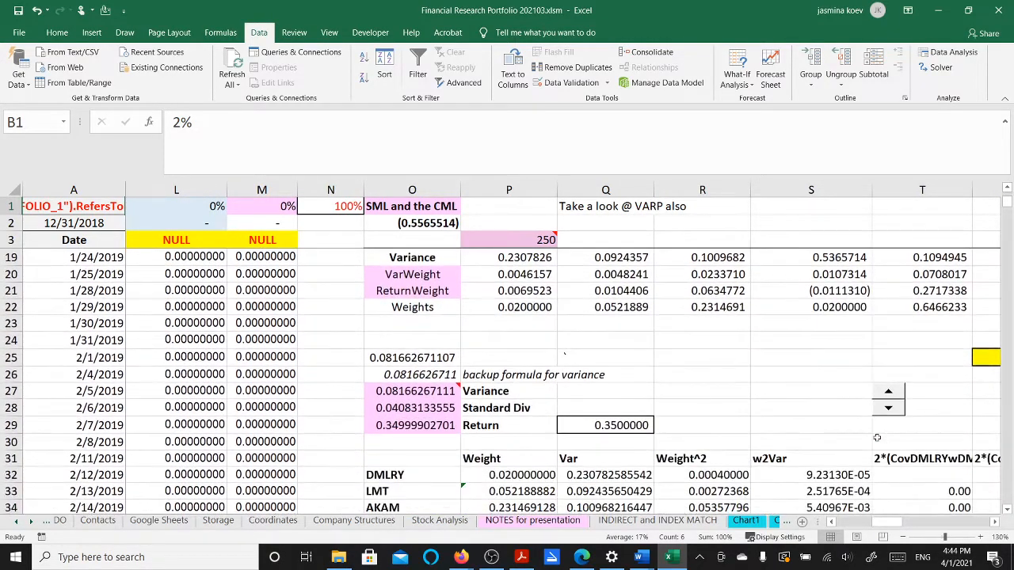
pyautogui.scroll(-4, 877, 438)
pyautogui.scroll(-2, 874, 439)
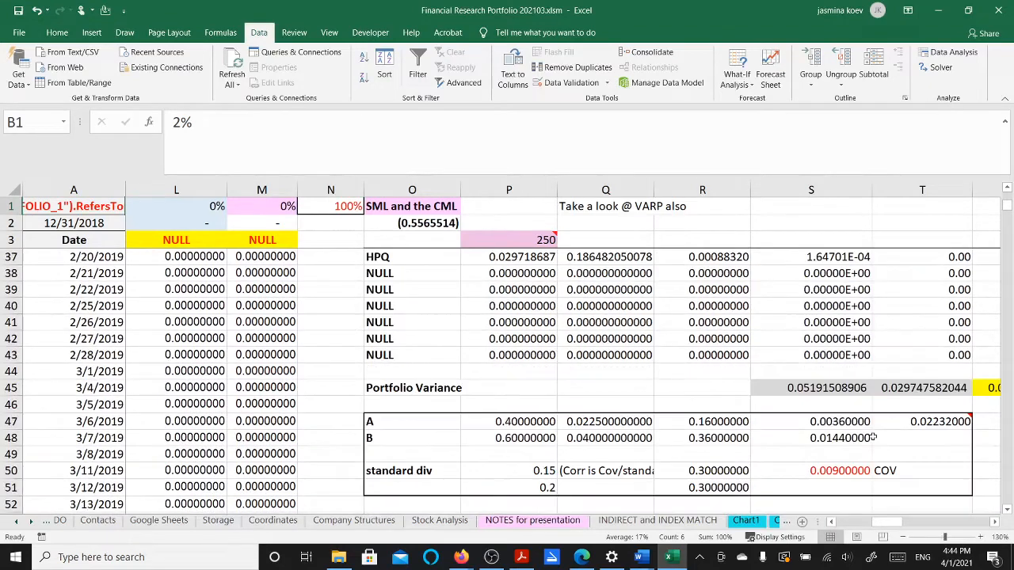
pyautogui.scroll(4, 873, 437)
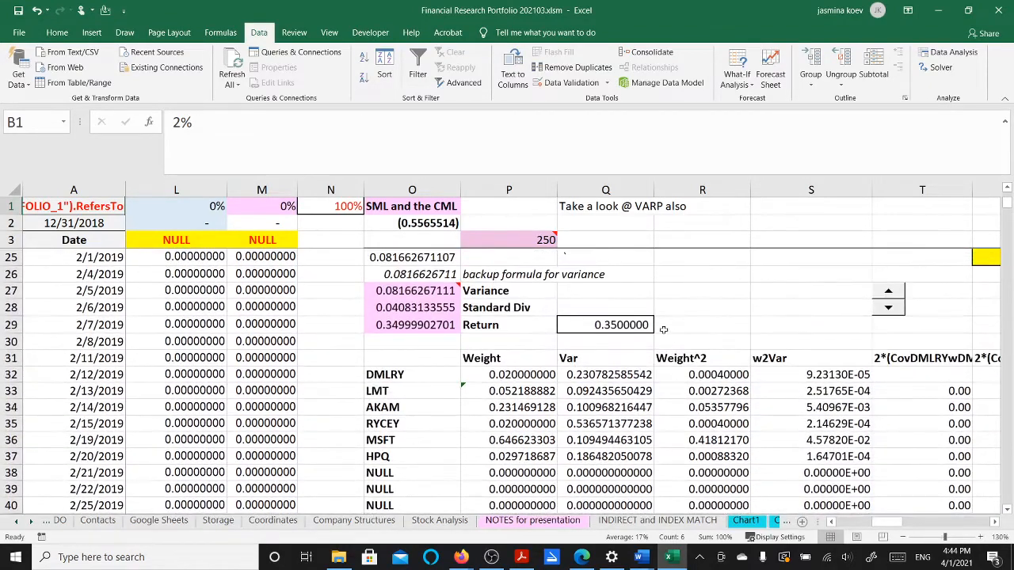
pyautogui.scroll(1, 697, 345)
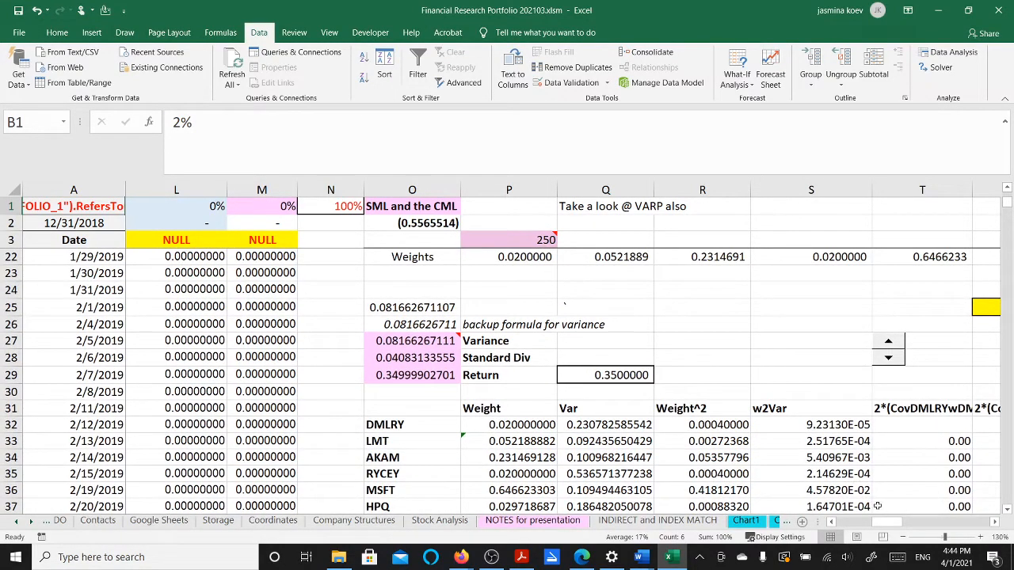
pyautogui.click(756, 523)
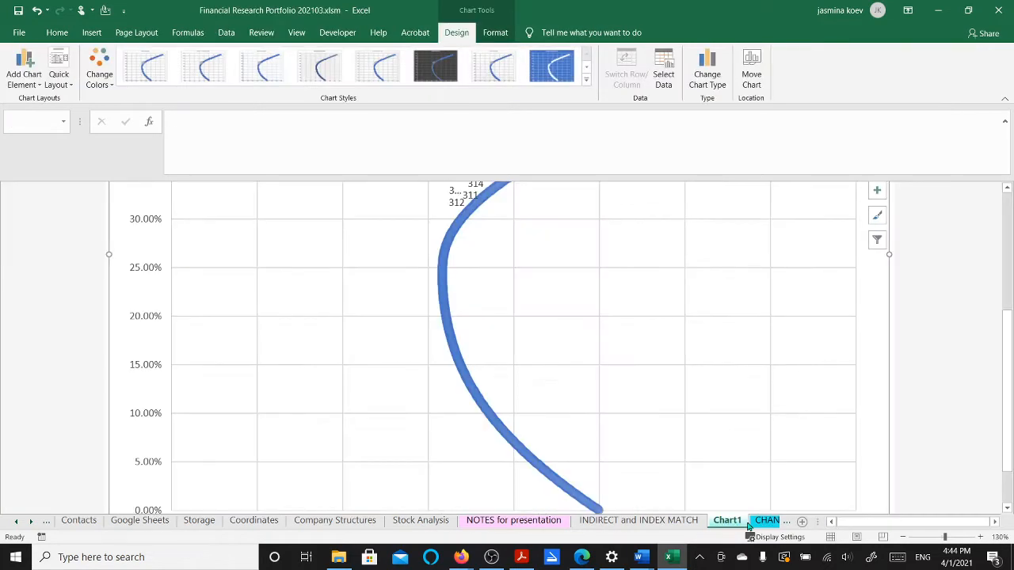
pyautogui.scroll(3, 712, 448)
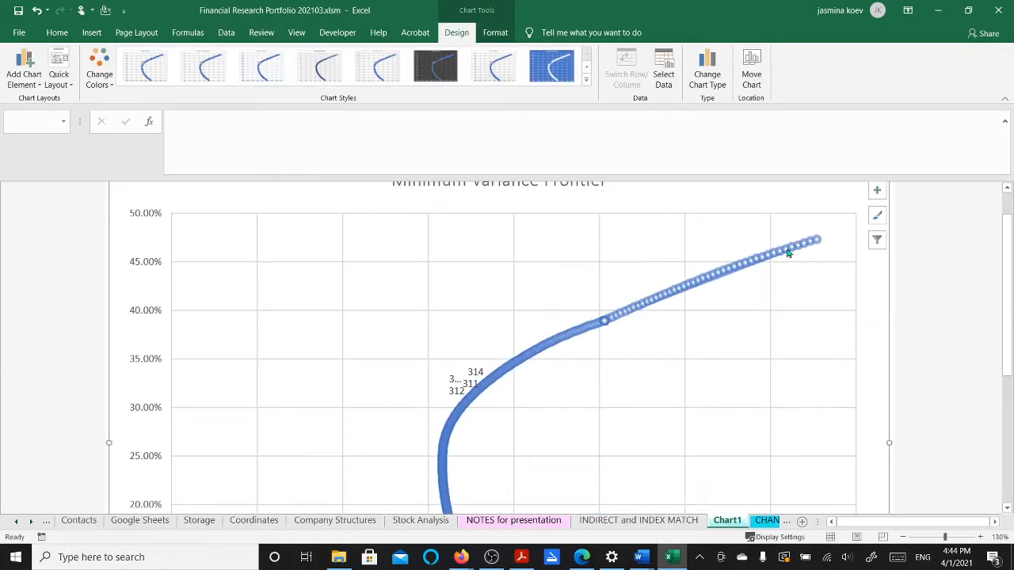
pyautogui.scroll(1, 784, 247)
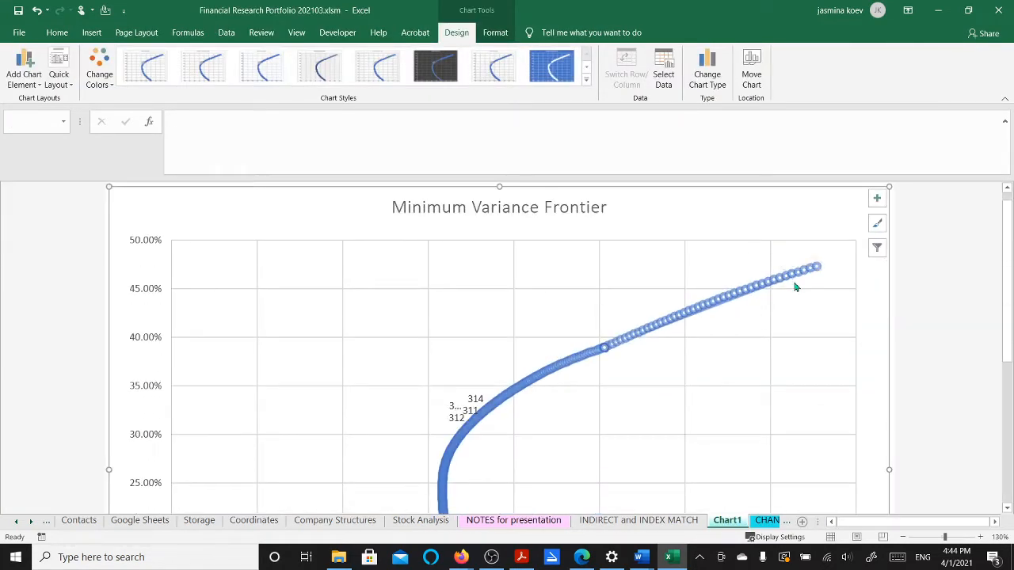
pyautogui.scroll(-3, 457, 425)
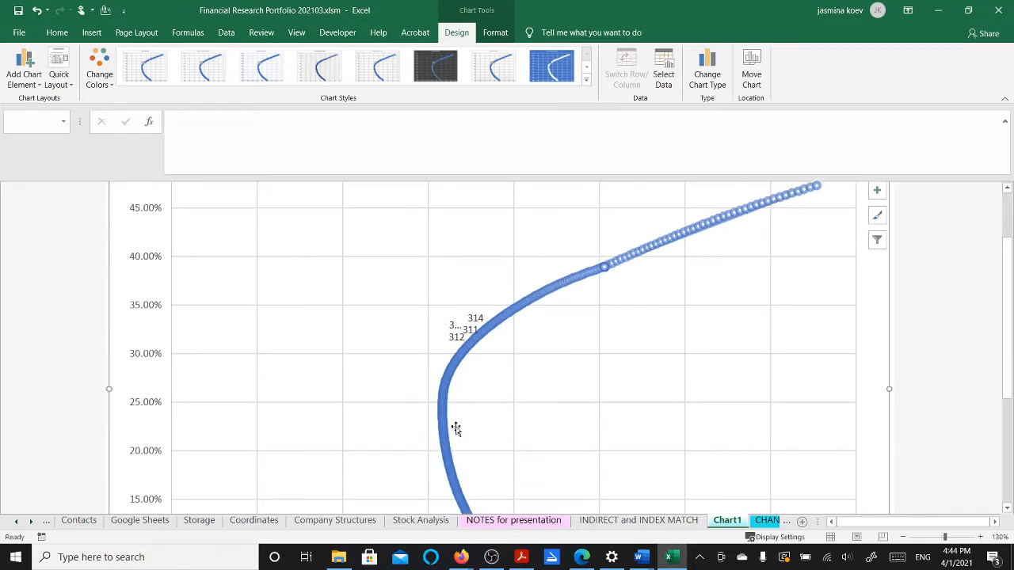
pyautogui.scroll(-2, 457, 426)
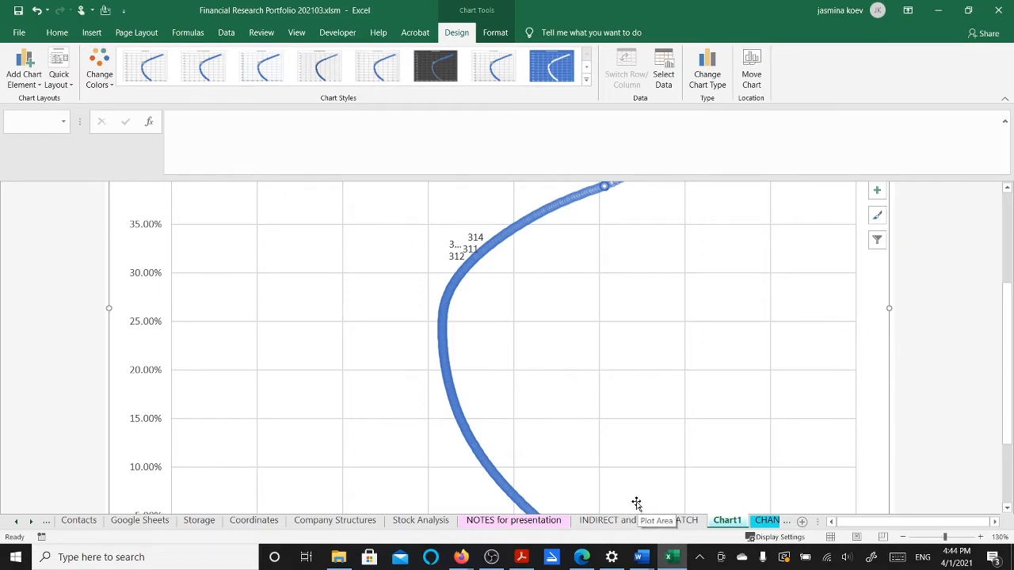
pyautogui.click(765, 523)
pyautogui.click(764, 523)
pyautogui.click(767, 523)
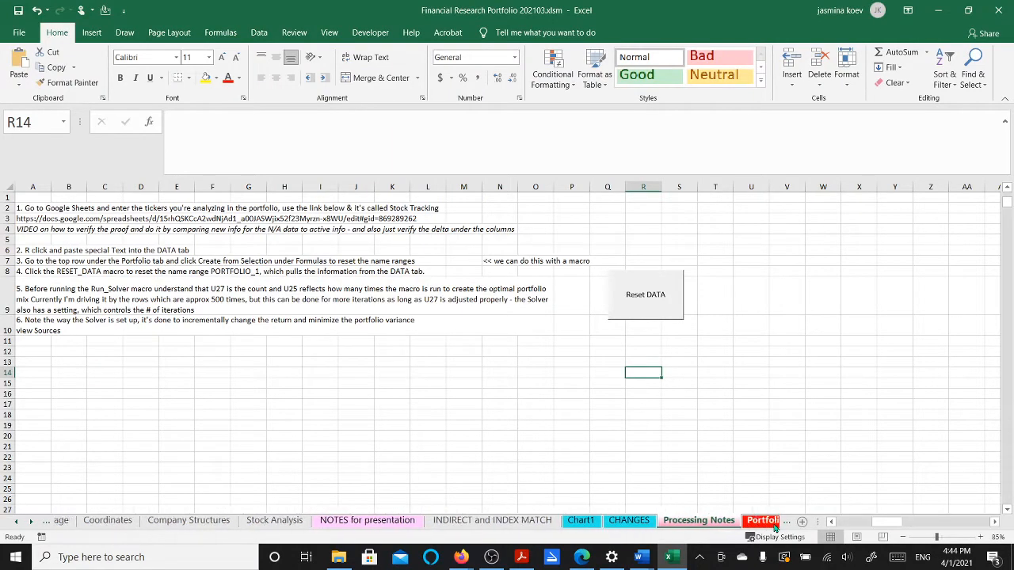
pyautogui.scroll(1, 336, 262)
pyautogui.click(119, 206)
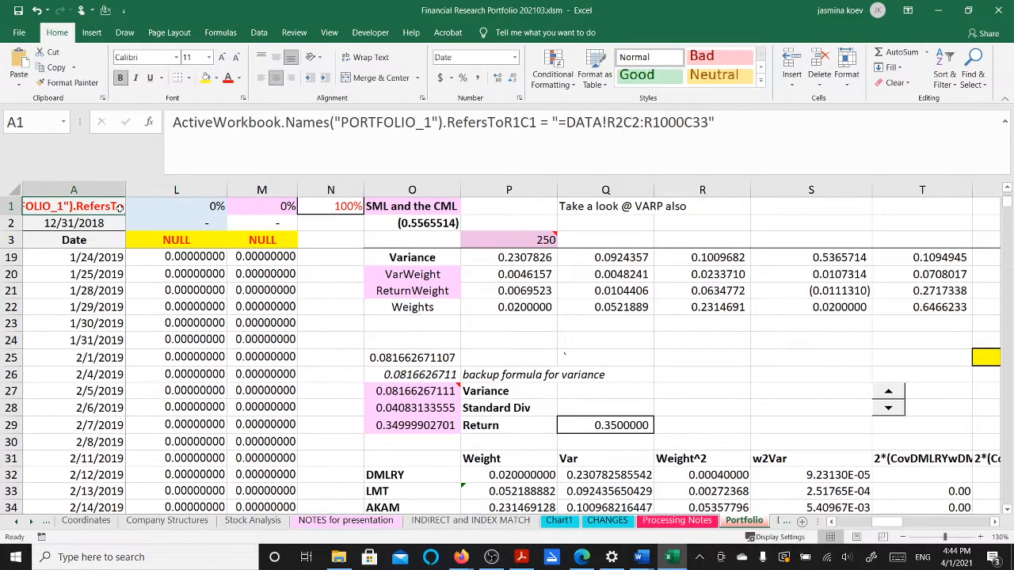
pyautogui.press('Right')
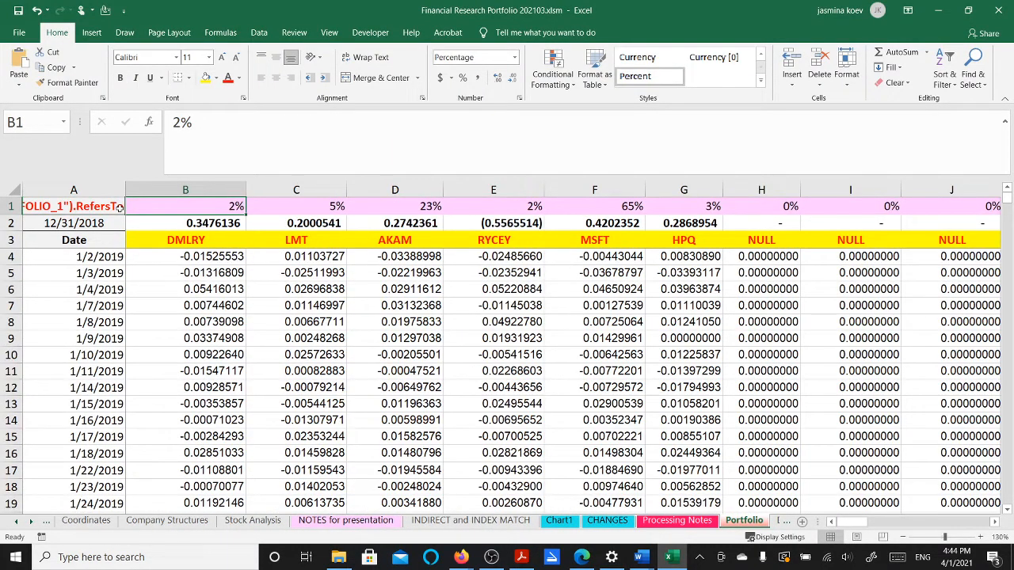
pyautogui.click(275, 268)
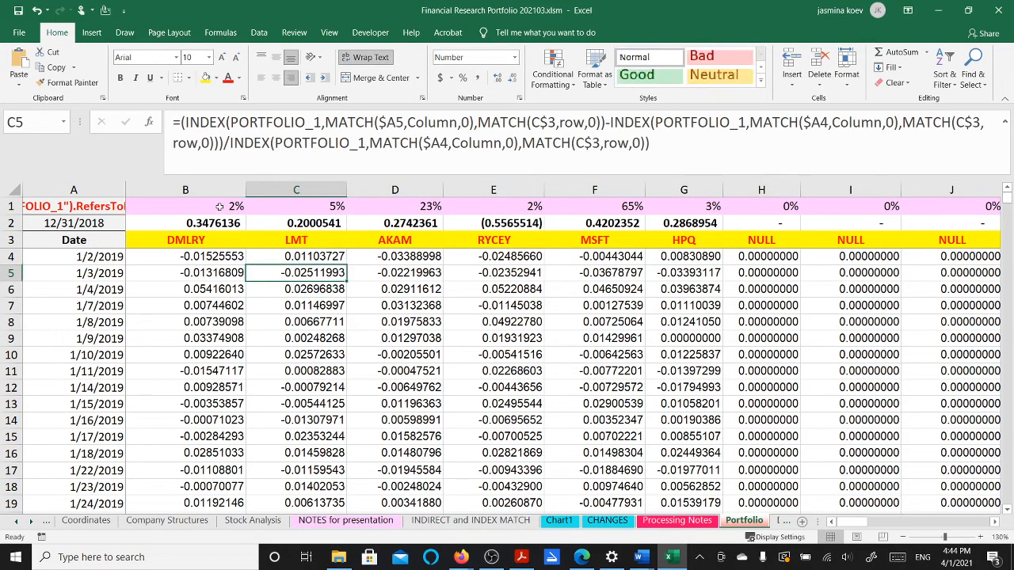
pyautogui.moveTo(219, 207); pyautogui.dragTo(698, 208)
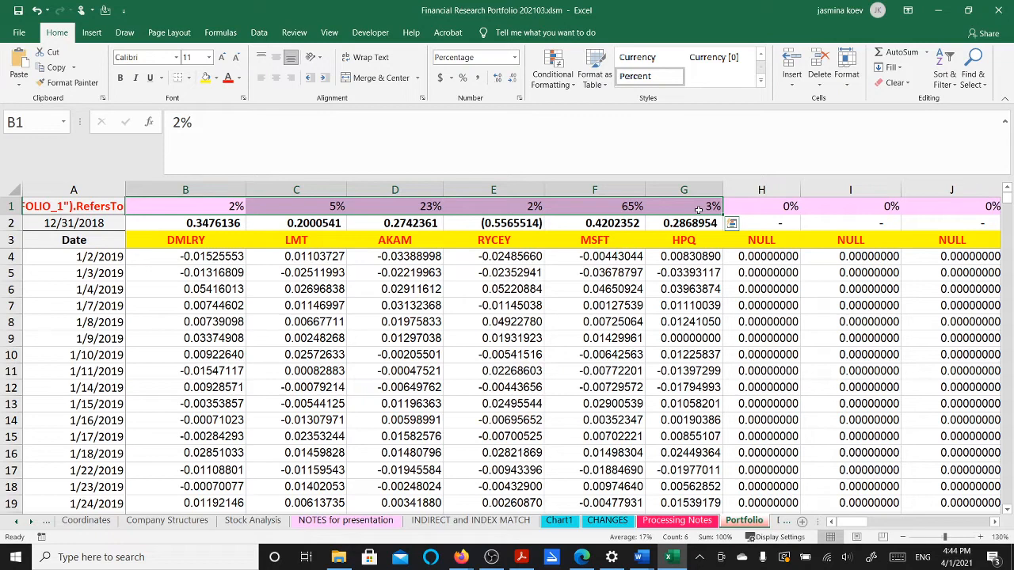
pyautogui.click(559, 520)
pyautogui.scroll(-5, 602, 354)
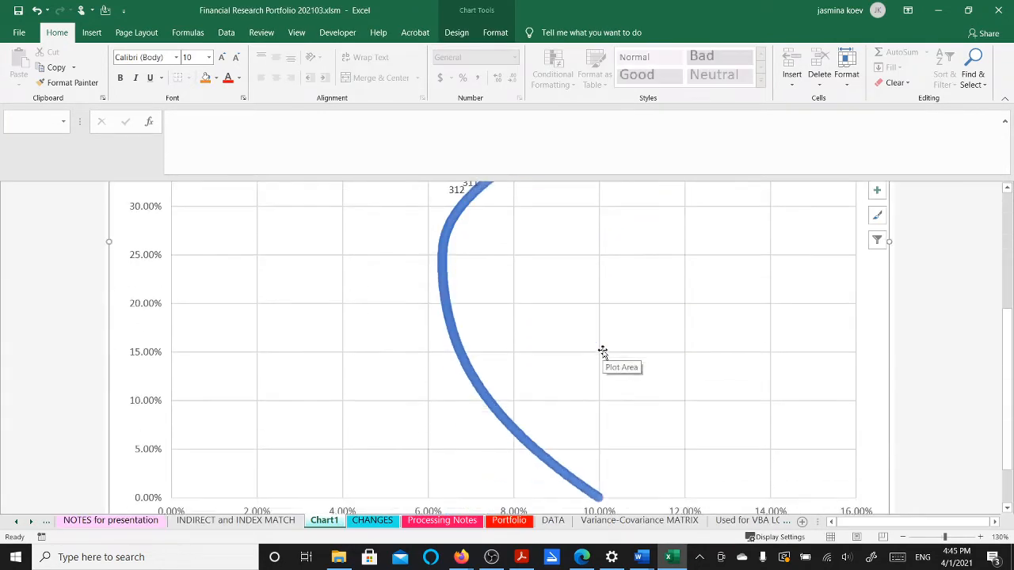
pyautogui.scroll(-2, 602, 353)
pyautogui.scroll(5, 602, 353)
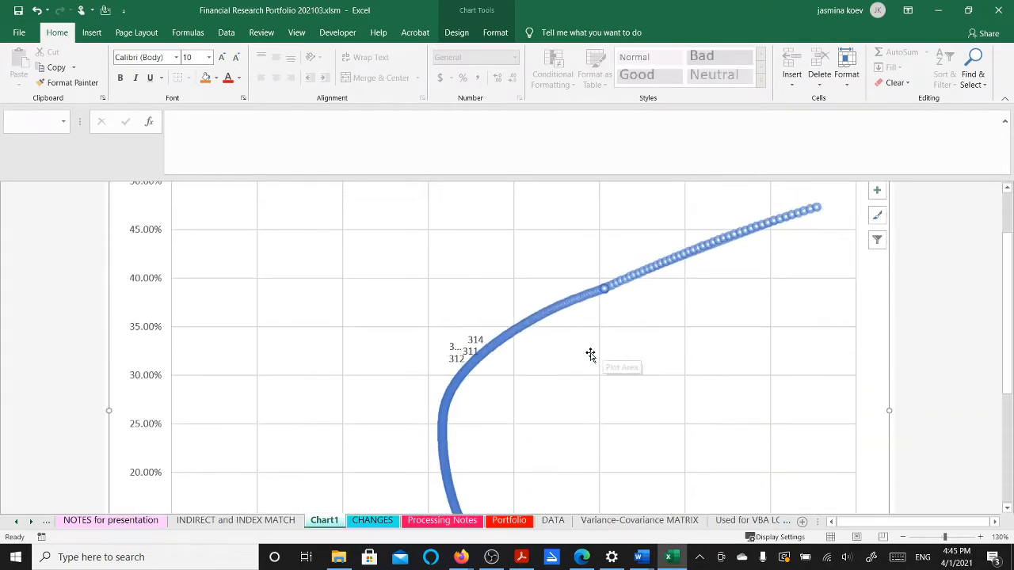
pyautogui.click(466, 349)
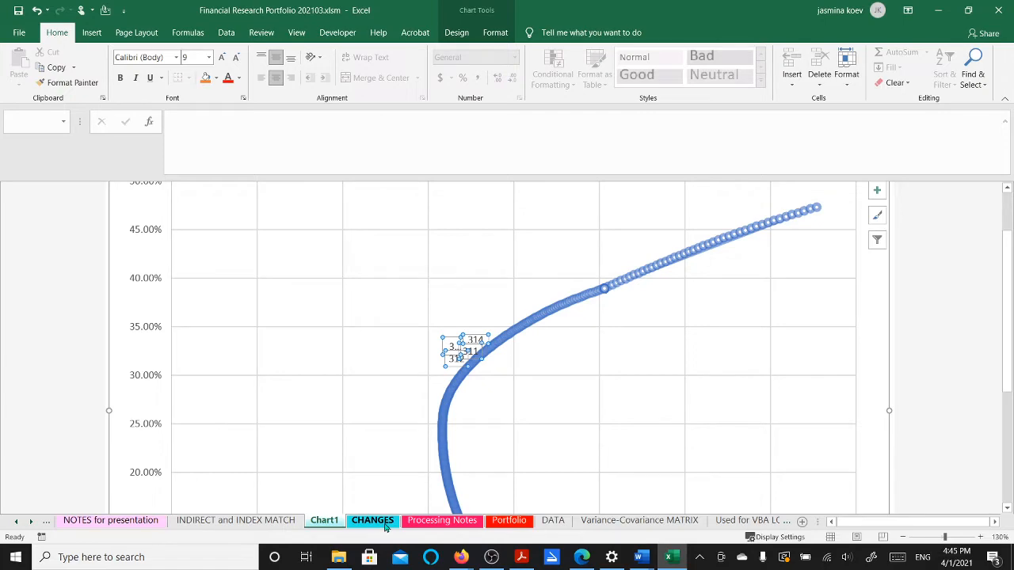
pyautogui.click(509, 521)
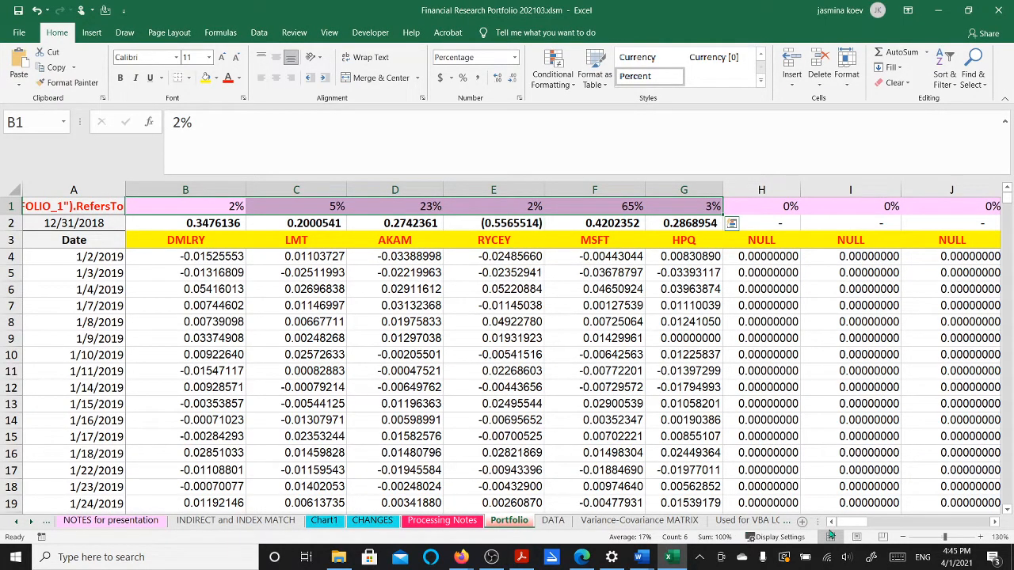
# Browse the Formulas and Data tabs and inspect the Return target formula in Q29
pyautogui.moveTo(841, 526); pyautogui.dragTo(871, 527)
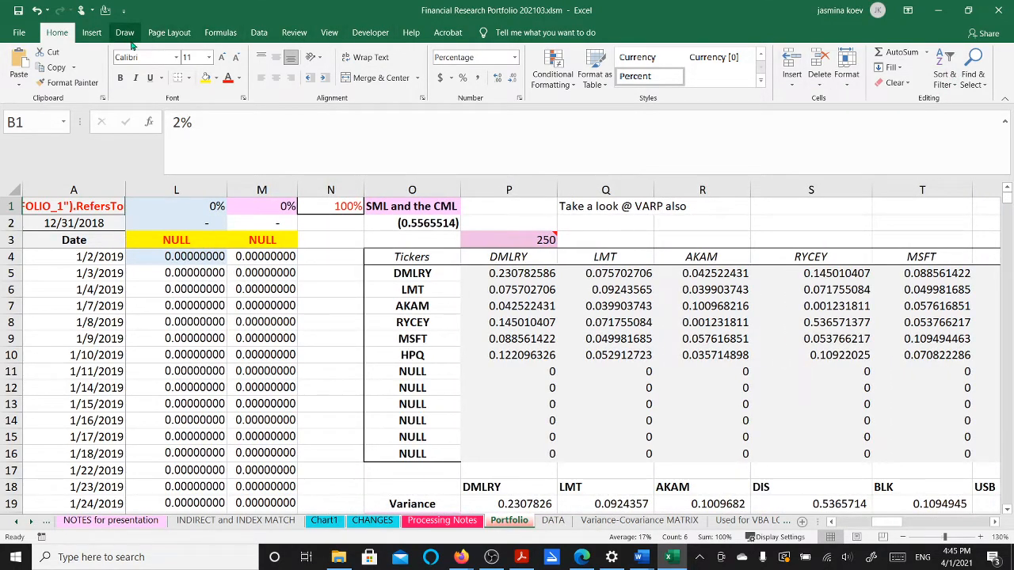
pyautogui.click(220, 33)
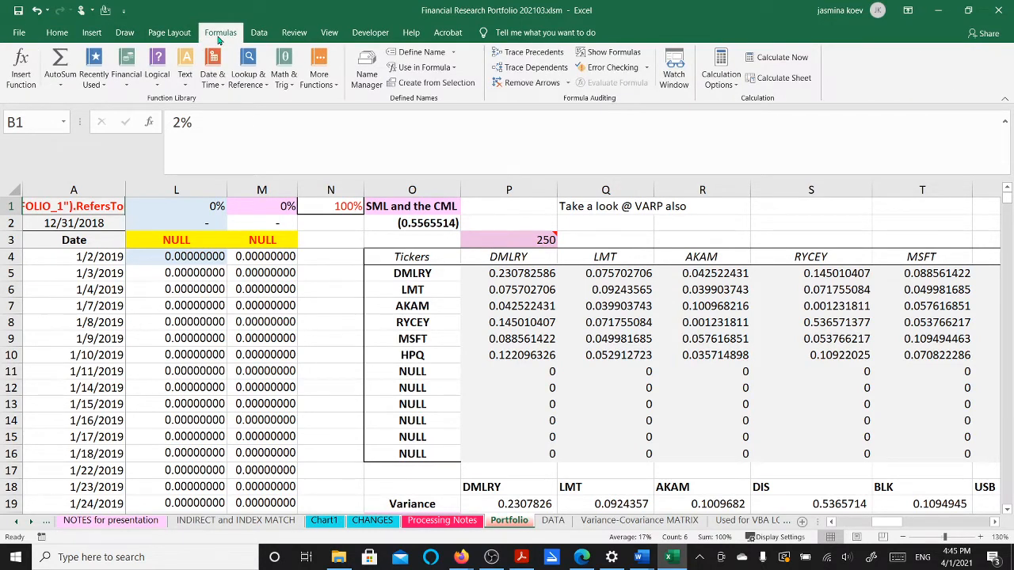
pyautogui.click(262, 33)
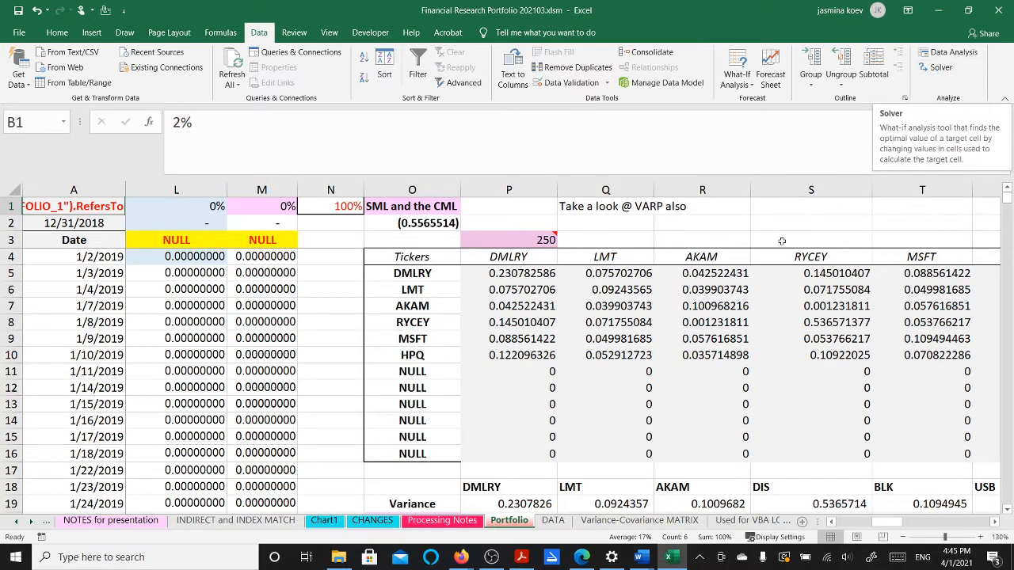
pyautogui.scroll(-7, 690, 324)
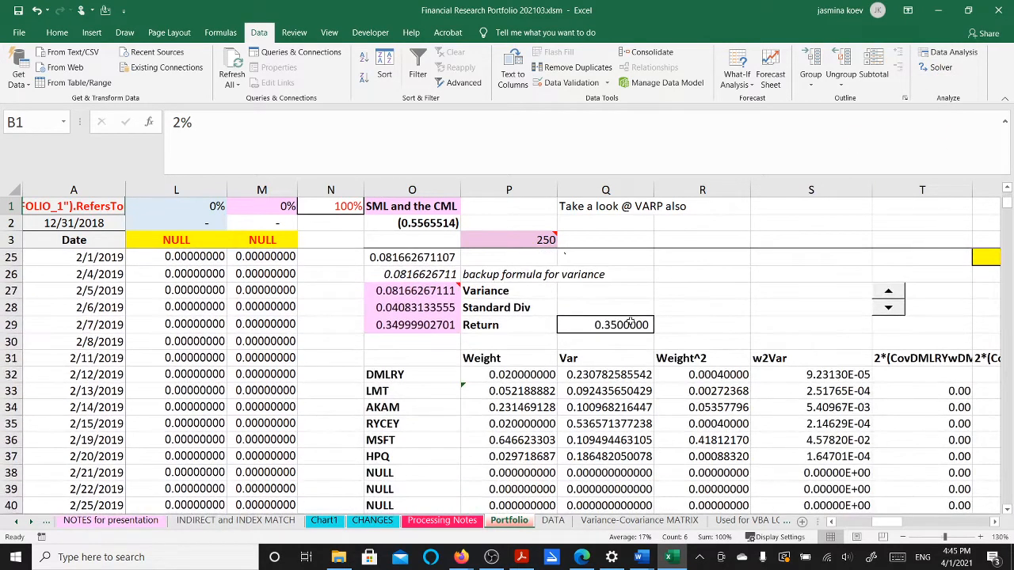
pyautogui.click(629, 323)
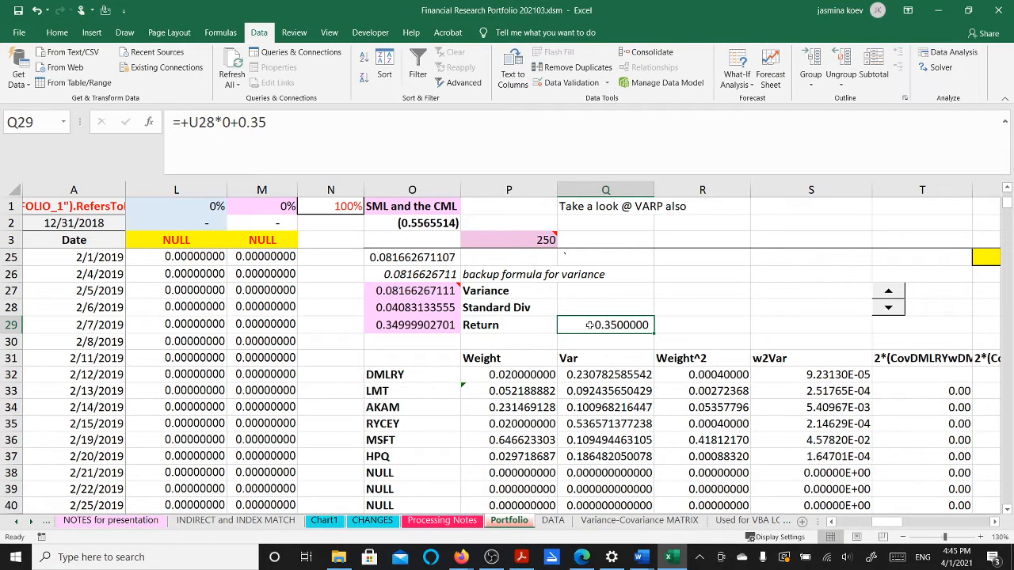
# Step the increment up and append *0 to the end of Q29's Return formula
pyautogui.click(884, 296)
pyautogui.click(626, 339)
pyautogui.click(622, 324)
pyautogui.click(271, 121)
pyautogui.write('*0')
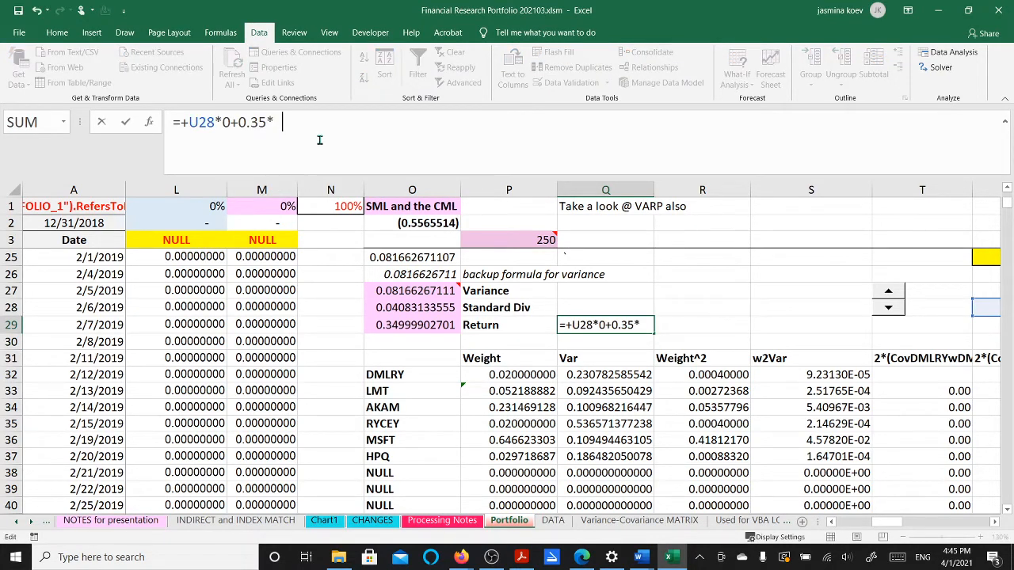
pyautogui.press('Return')
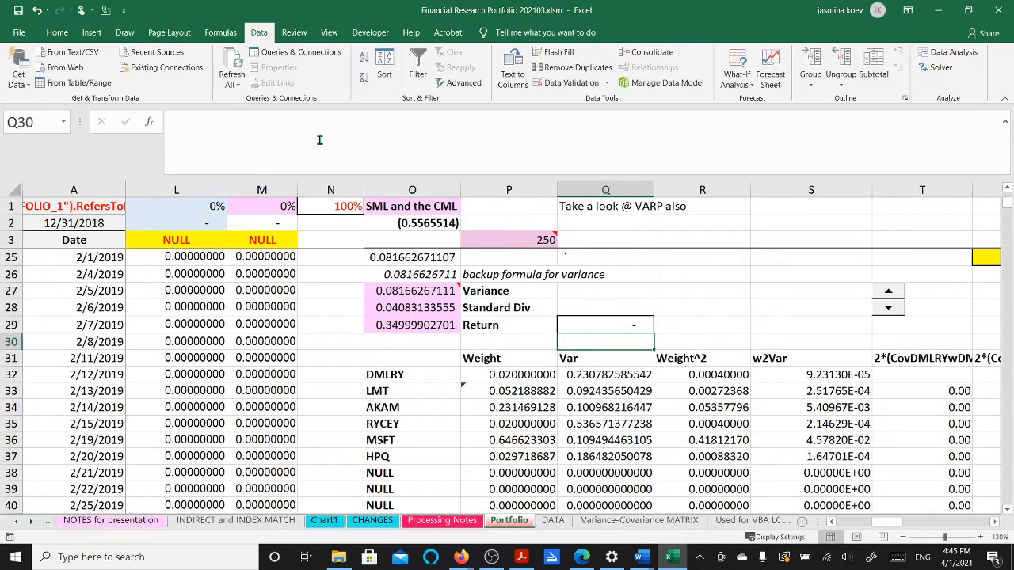
# Change Q29's U28 multiplier to 1 and step the increment so Return reads 0.021
pyautogui.click(889, 294)
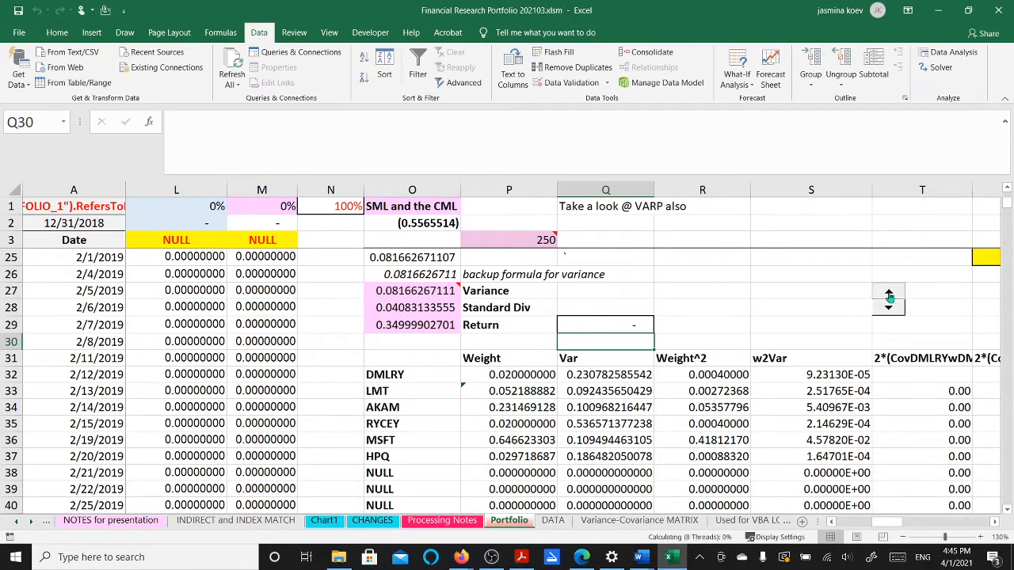
pyautogui.click(642, 325)
pyautogui.click(229, 122)
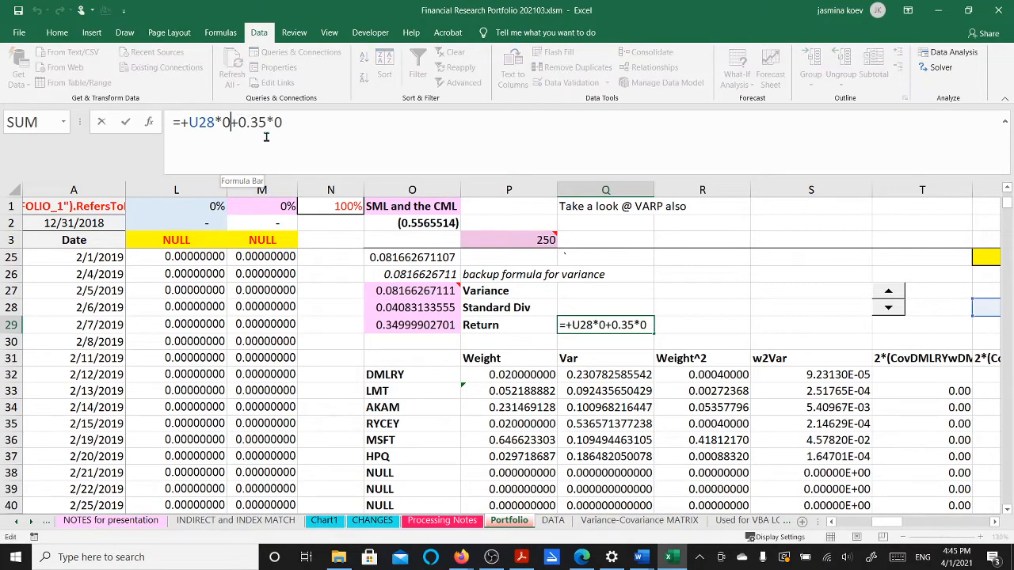
pyautogui.press('BackSpace')
pyautogui.write('1')
pyautogui.press('Return')
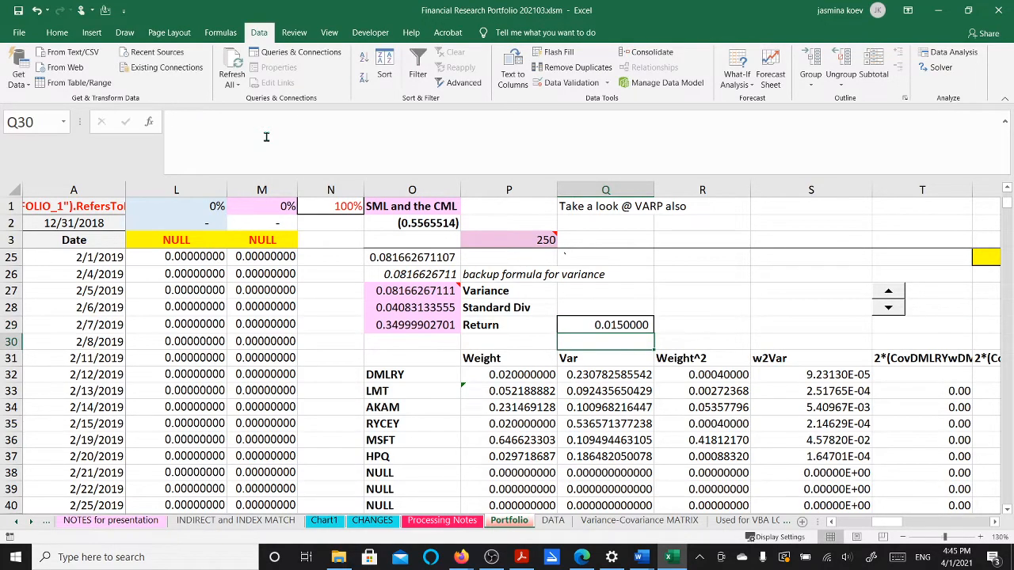
pyautogui.click(887, 292)
pyautogui.click(887, 293)
pyautogui.click(887, 294)
pyautogui.click(887, 293)
pyautogui.click(887, 293)
pyautogui.click(887, 293)
# Set the U28 multiplier back to 0 and make Q29's target Return 0.20
pyautogui.click(622, 324)
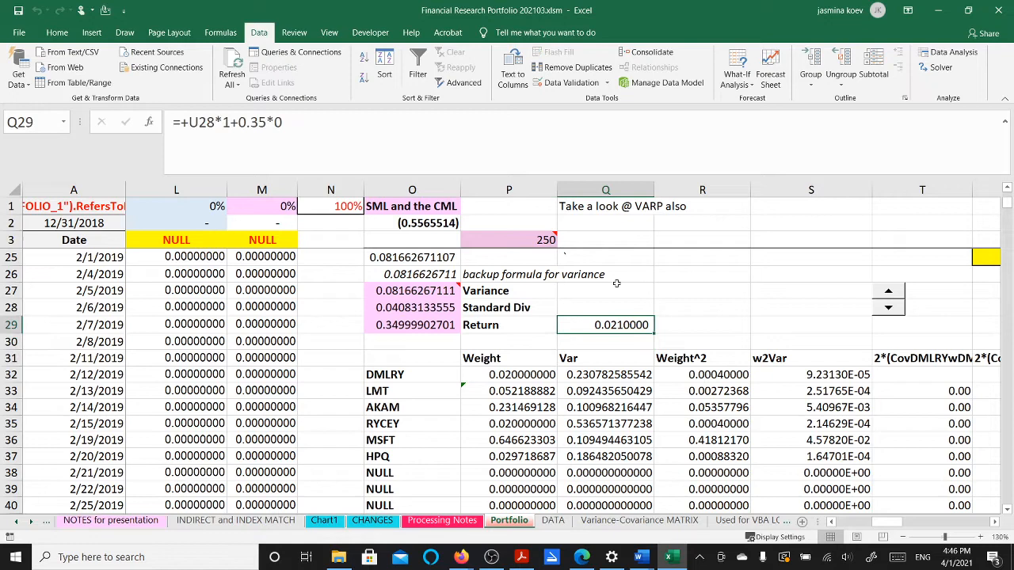
pyautogui.click(231, 122)
pyautogui.press('BackSpace')
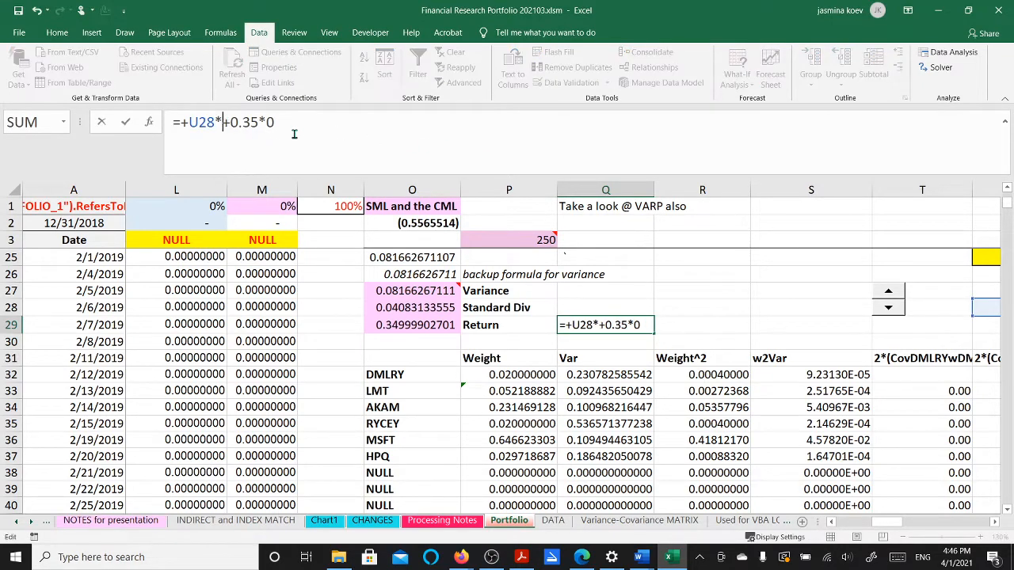
pyautogui.write('0')
pyautogui.click(286, 123)
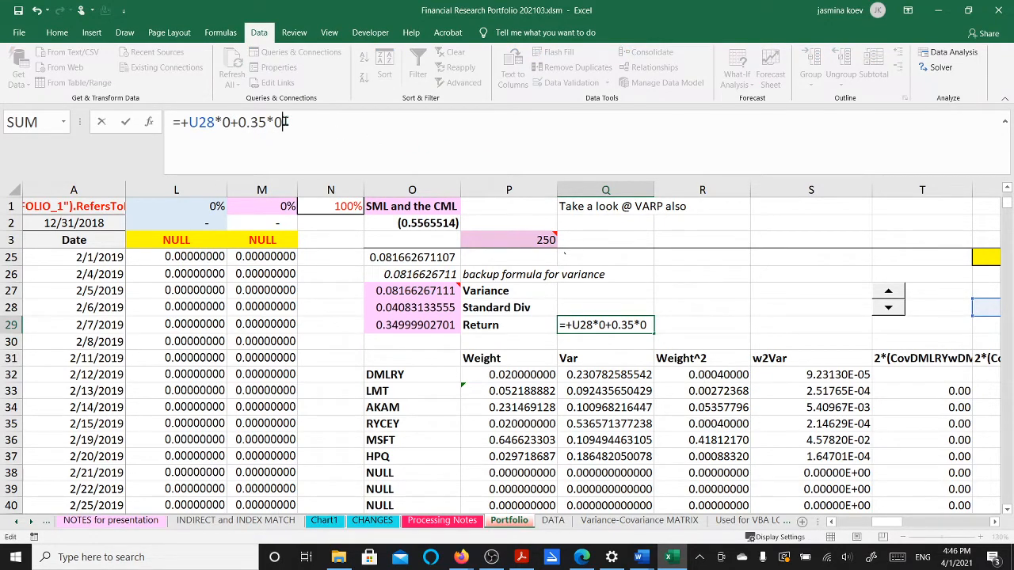
pyautogui.press('BackSpace')
pyautogui.press('BackSpace')
pyautogui.press('BackSpace')
pyautogui.press('BackSpace')
pyautogui.write('20')
pyautogui.press('Return')
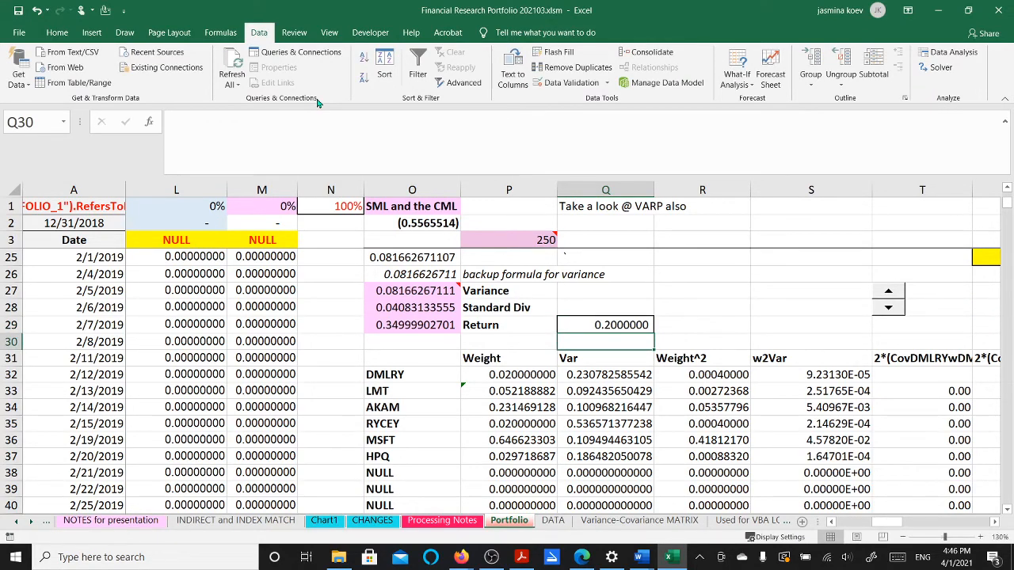
# Minimise O27 at the 0.20 target and keep it: variance 0.0643, AKAM 0.3994, LMT 0.3716
pyautogui.click(941, 68)
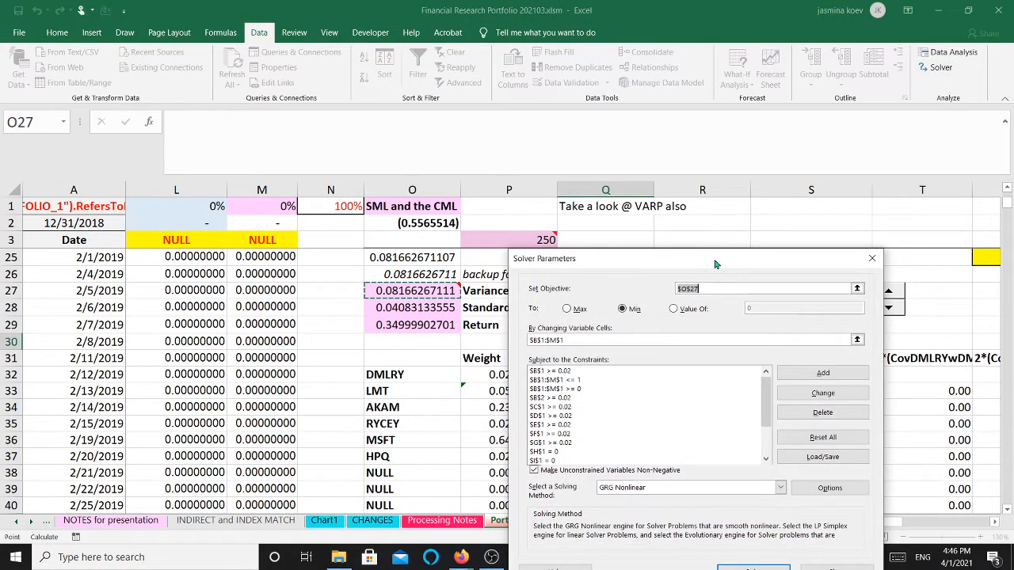
pyautogui.moveTo(715, 264); pyautogui.dragTo(726, 226)
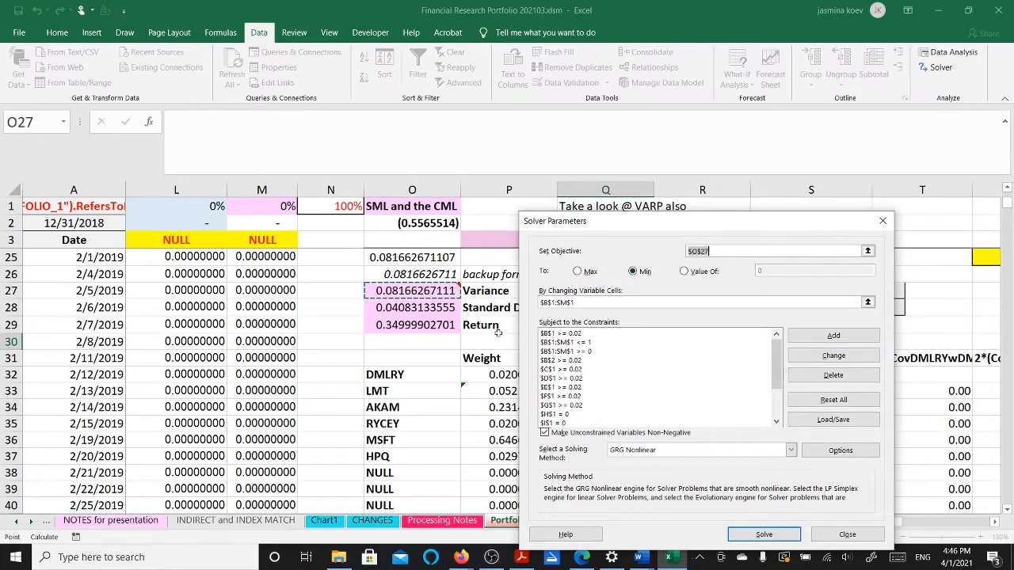
pyautogui.click(764, 535)
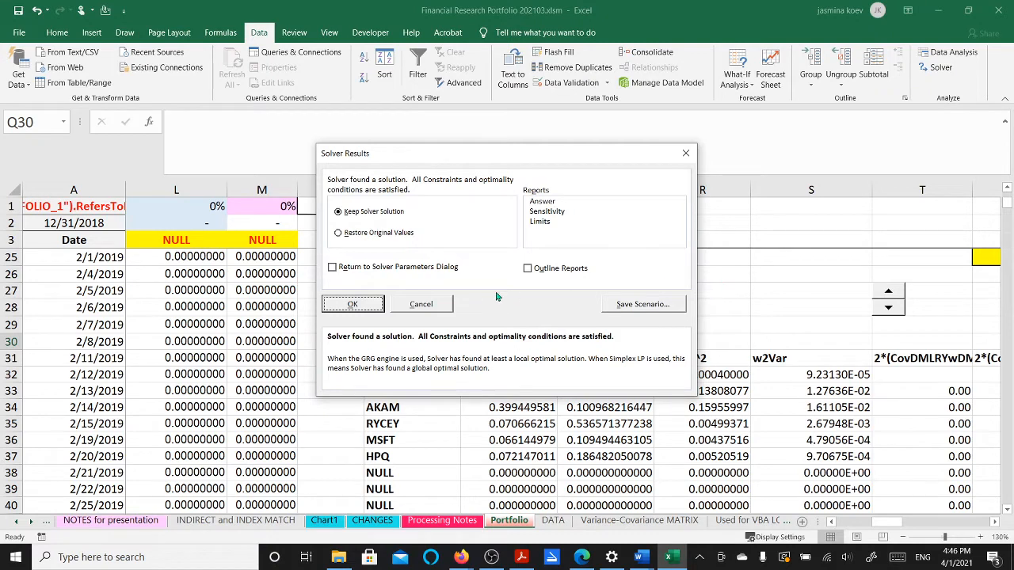
pyautogui.click(353, 306)
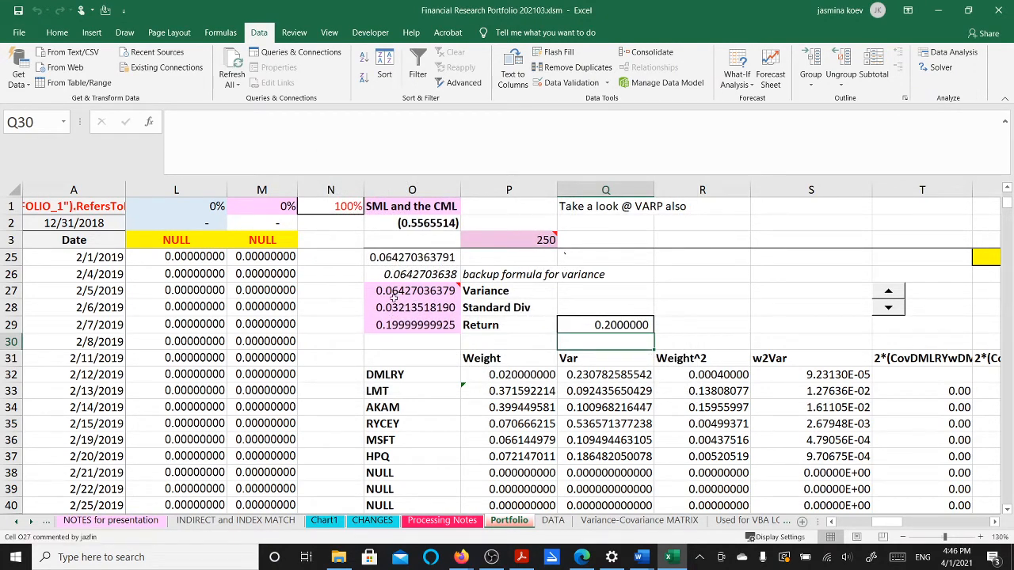
# Select the weights in B1:G1 to check their total
pyautogui.click(110, 224)
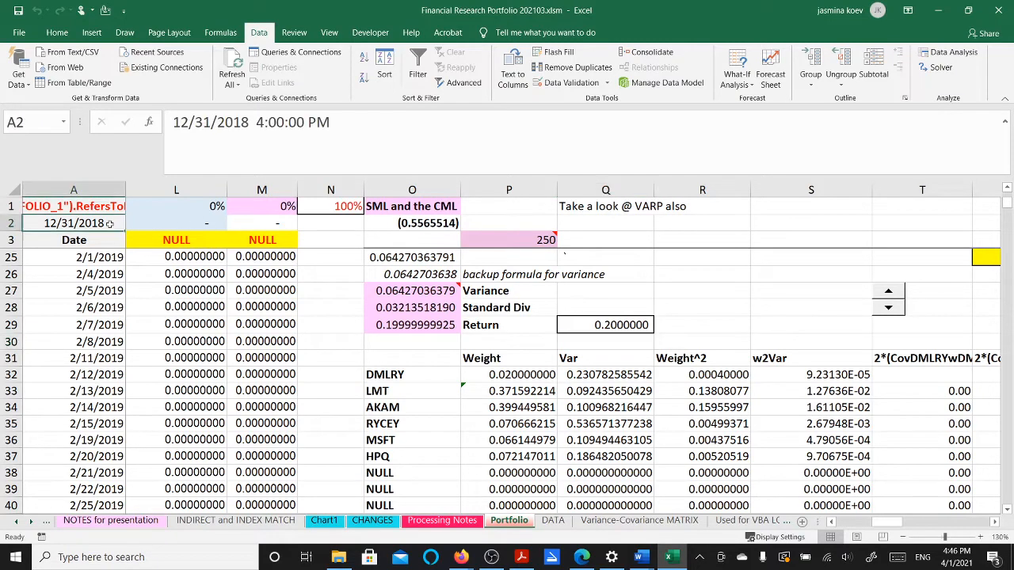
pyautogui.press('Right')
pyautogui.press('Up')
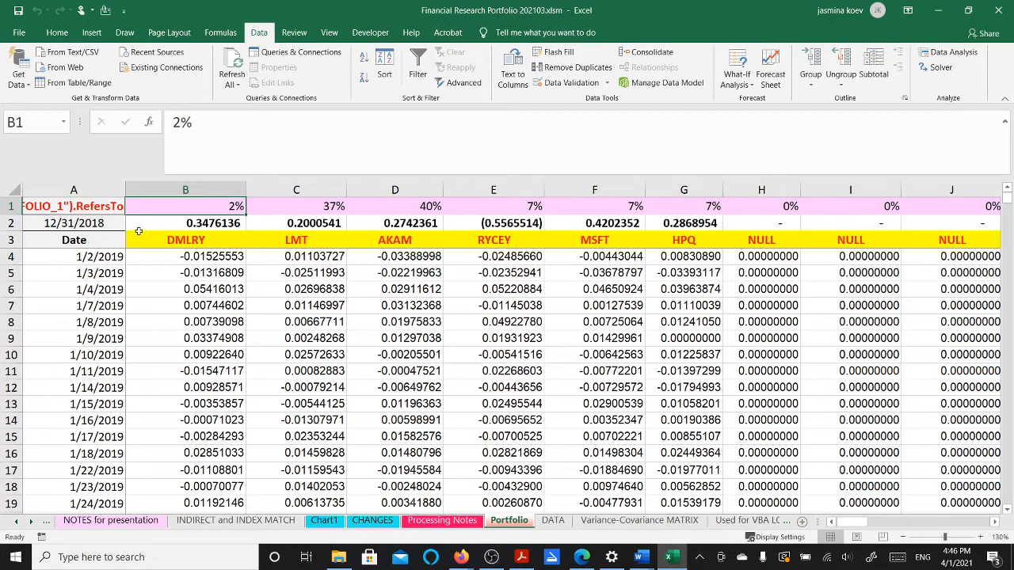
pyautogui.moveTo(194, 207); pyautogui.dragTo(693, 214)
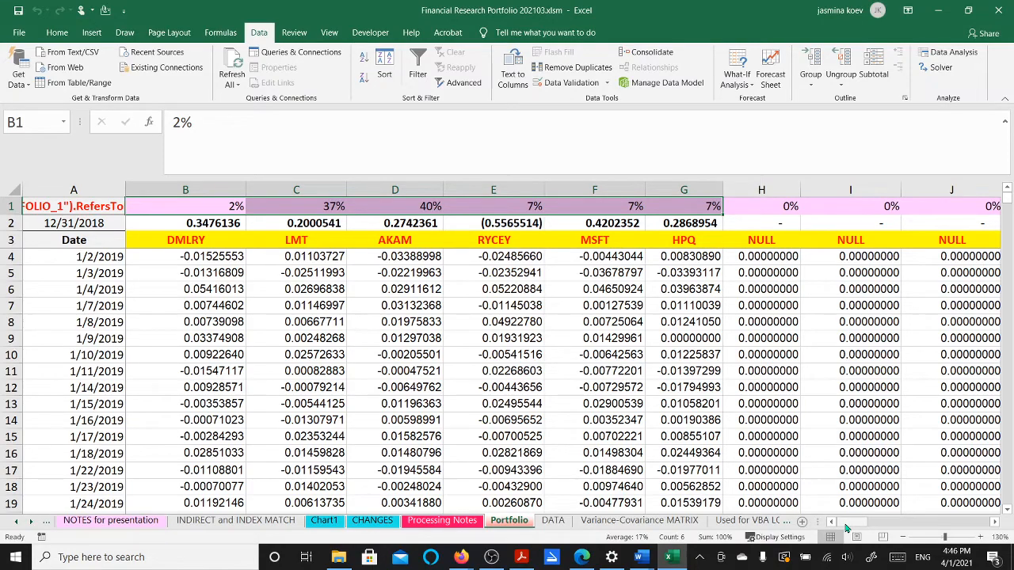
pyautogui.moveTo(845, 528); pyautogui.dragTo(883, 530)
pyautogui.scroll(-4, 901, 468)
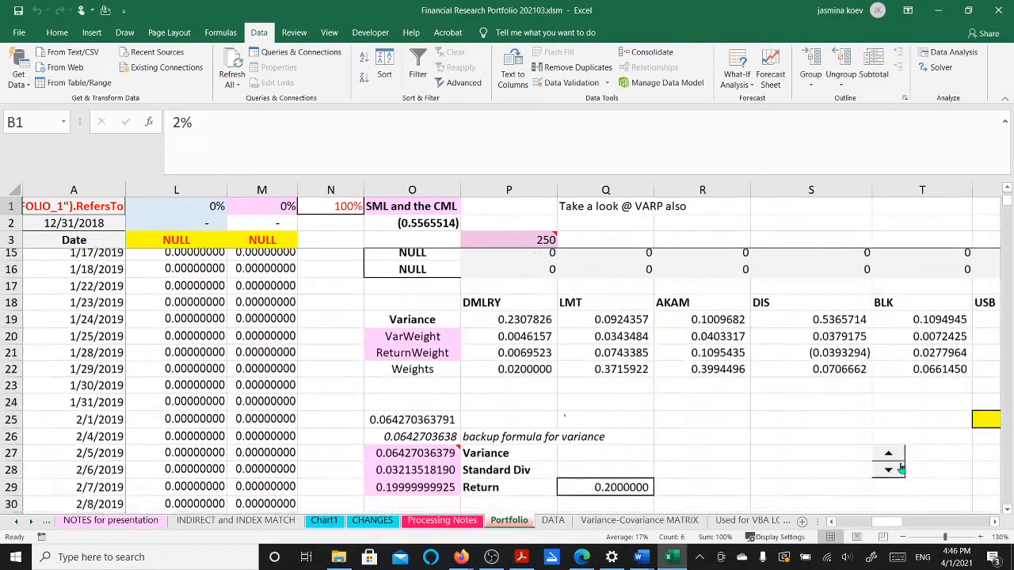
pyautogui.scroll(-2, 901, 468)
# Edit Q29 to =+U28*1+0.2*0 so Return follows U28 and reads 0.021
pyautogui.click(618, 380)
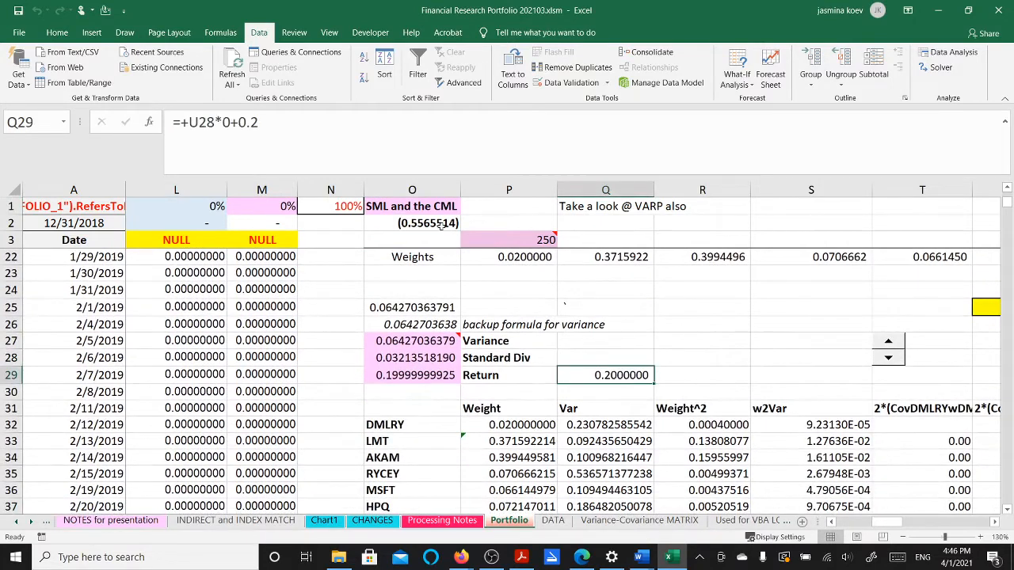
pyautogui.click(232, 122)
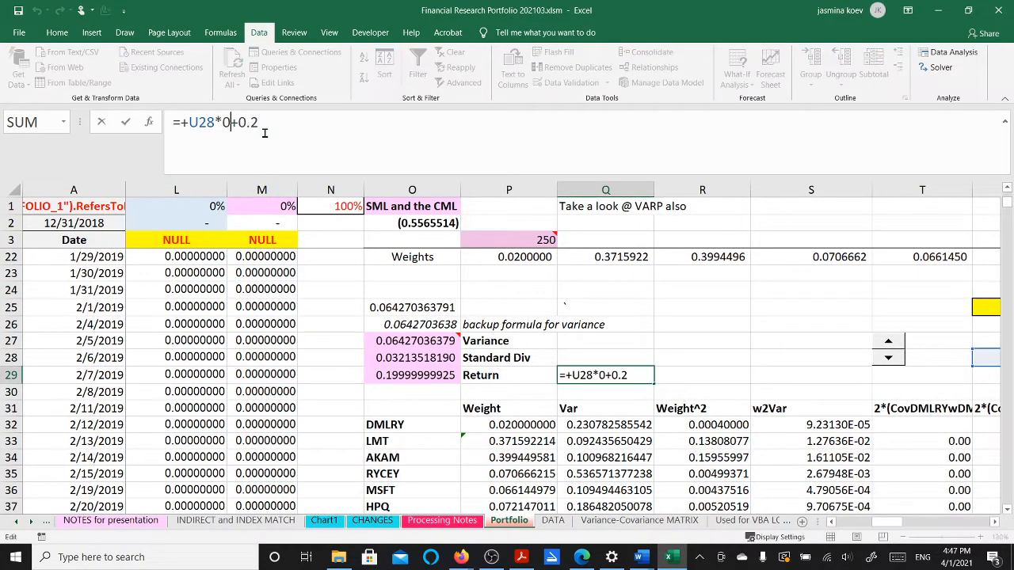
pyautogui.press('BackSpace')
pyautogui.write('1')
pyautogui.click(276, 115)
pyautogui.write('*0')
pyautogui.press('Return')
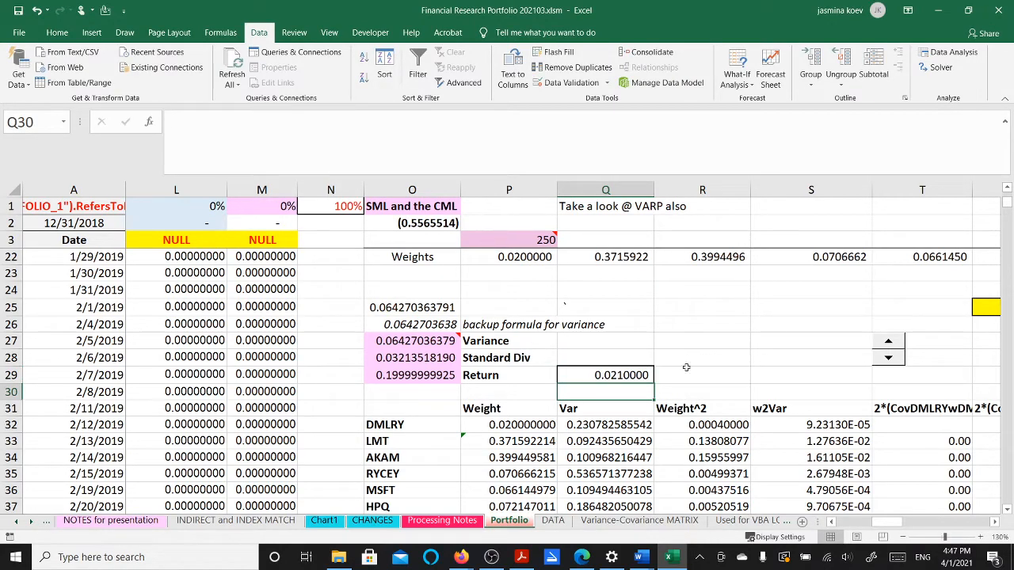
pyautogui.moveTo(881, 522); pyautogui.dragTo(899, 527)
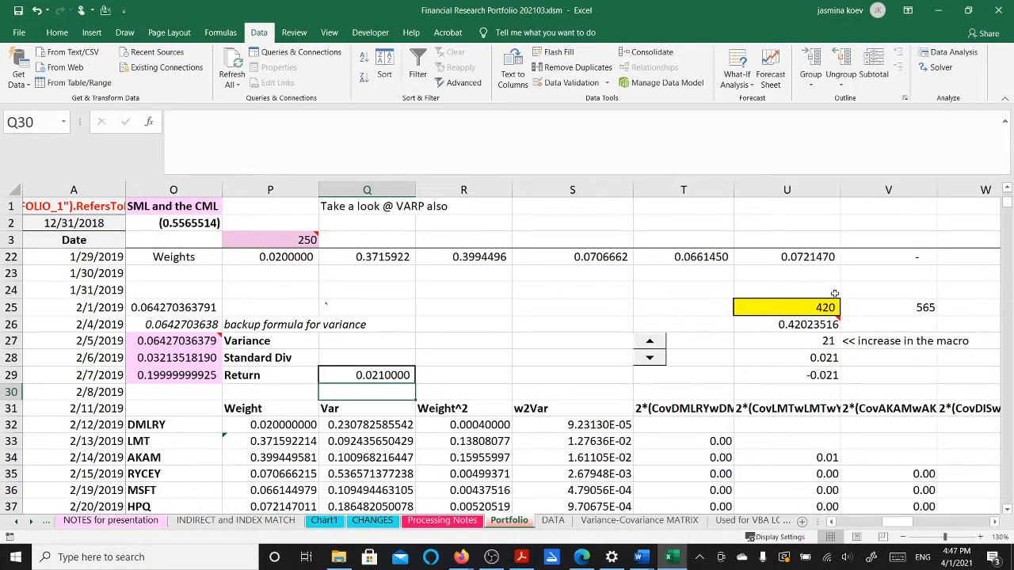
# Clear the counter in U27 and step it up to 9, making Return 0.009
pyautogui.click(824, 341)
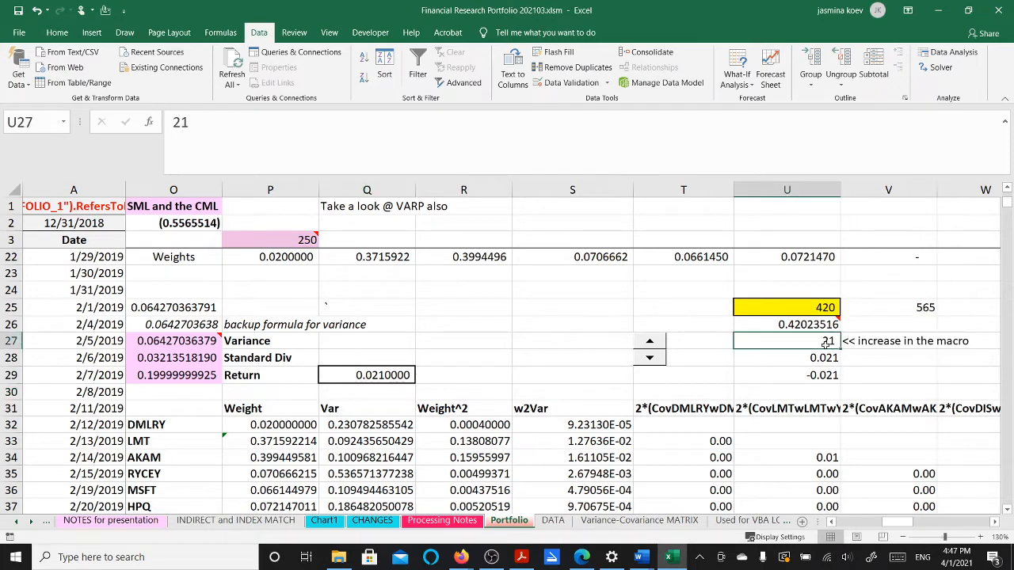
pyautogui.press('Delete')
pyautogui.press('Return')
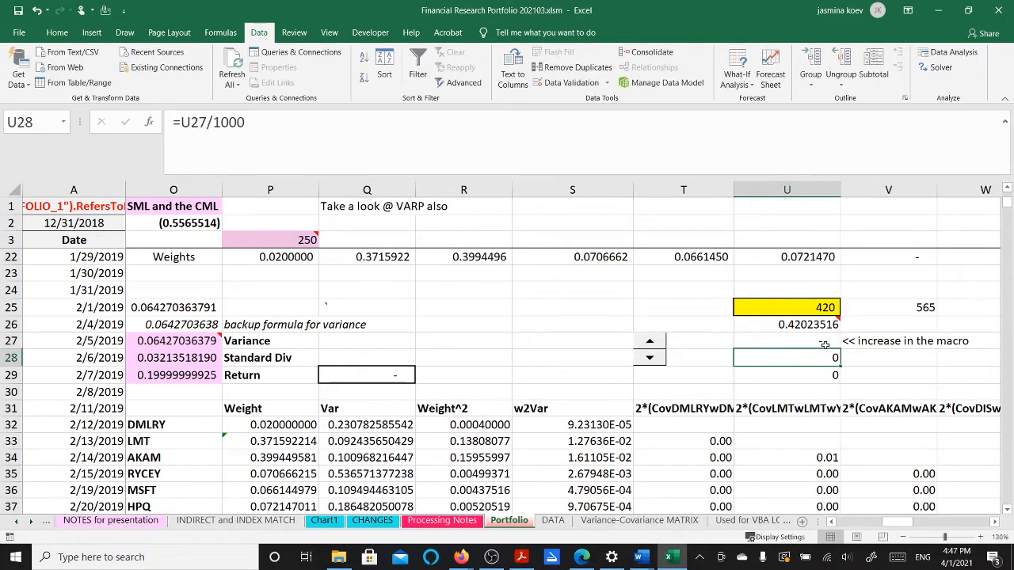
pyautogui.click(650, 344)
pyautogui.click(650, 345)
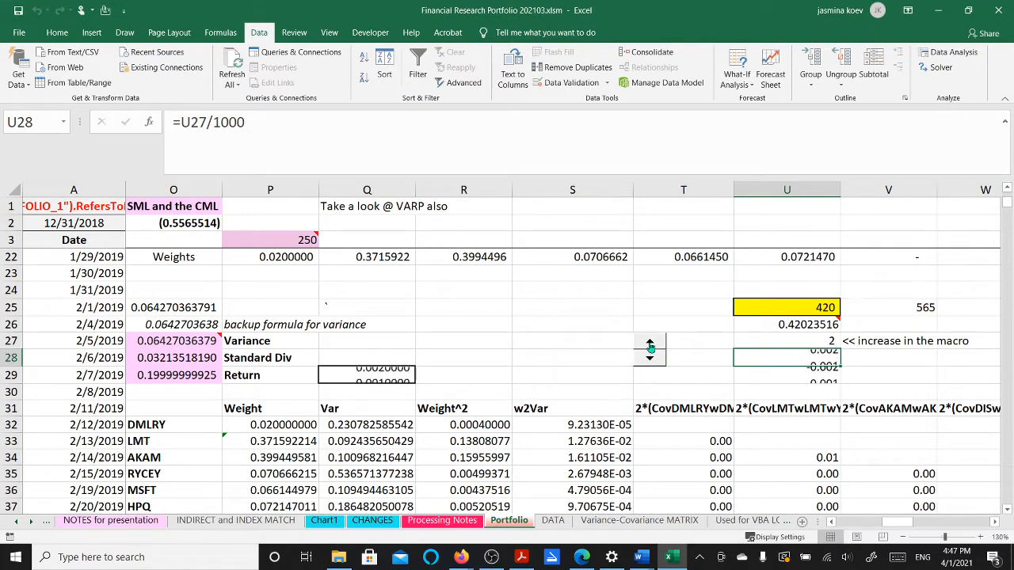
pyautogui.click(650, 345)
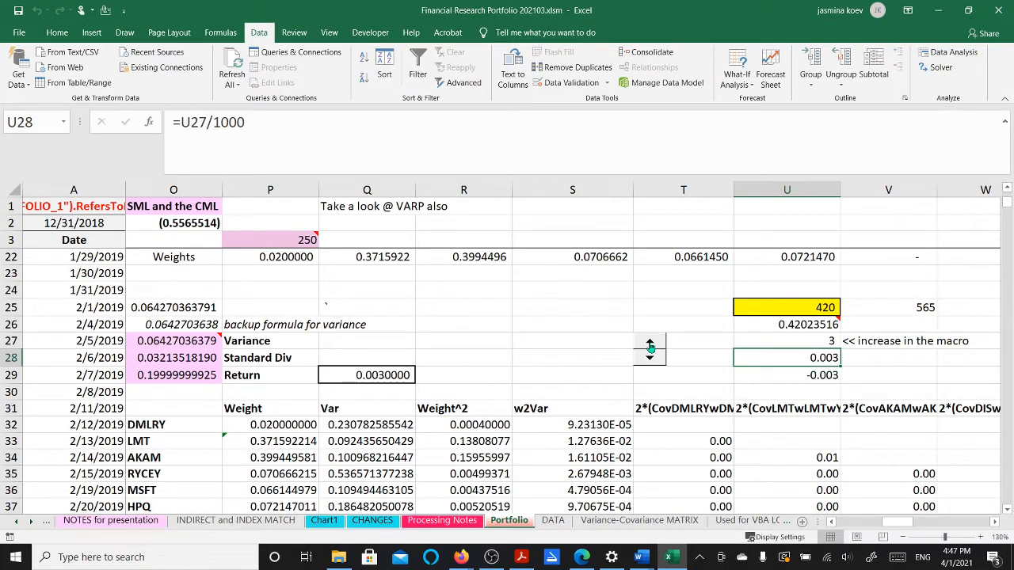
pyautogui.click(649, 344)
pyautogui.click(650, 345)
pyautogui.click(650, 344)
pyautogui.click(650, 344)
pyautogui.click(649, 345)
pyautogui.click(649, 345)
pyautogui.click(801, 308)
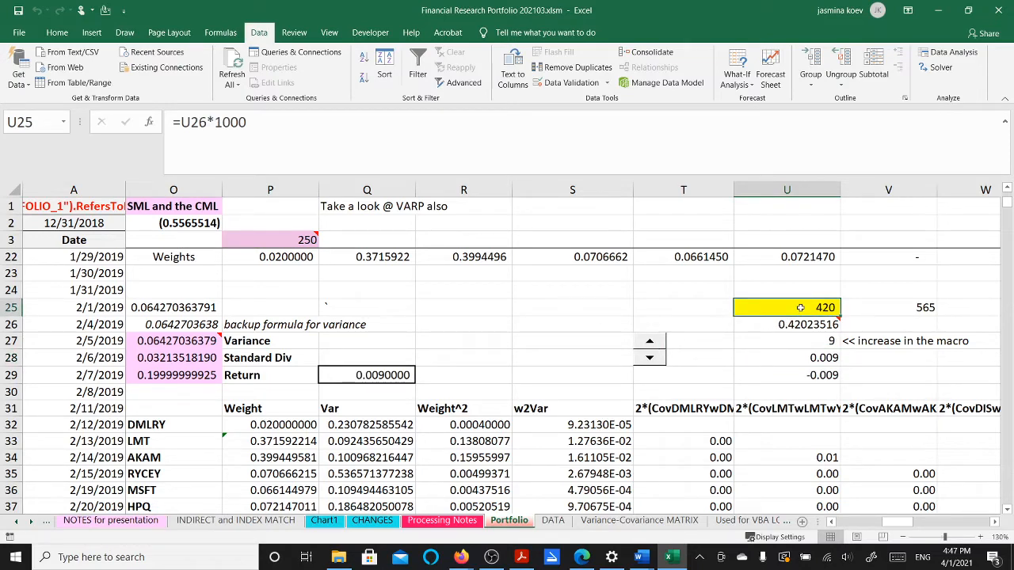
# Inspect the annualised return formula in F2 alongside the Variance, Standard Dev and Return block
pyautogui.moveTo(903, 521); pyautogui.dragTo(850, 531)
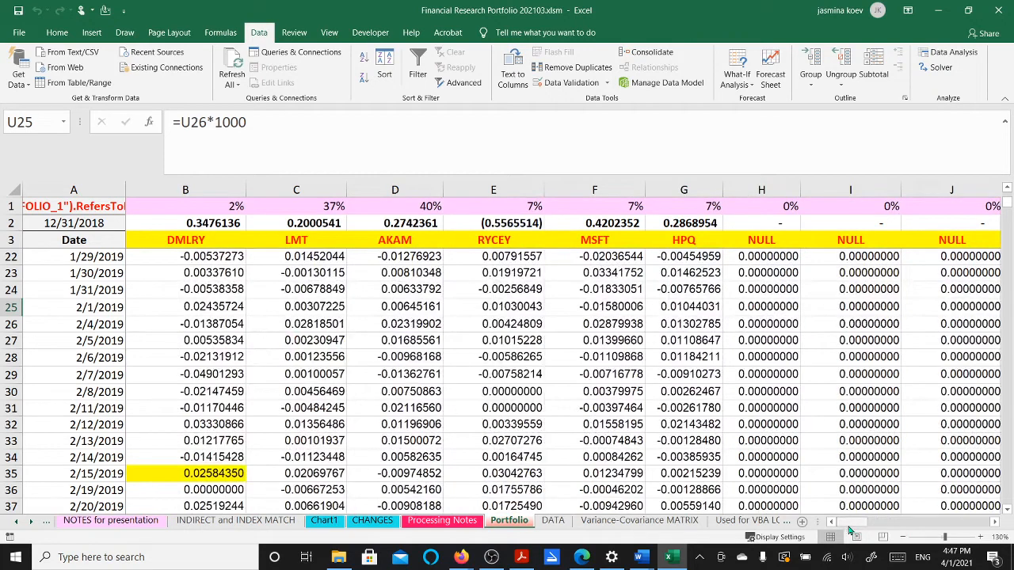
pyautogui.click(612, 224)
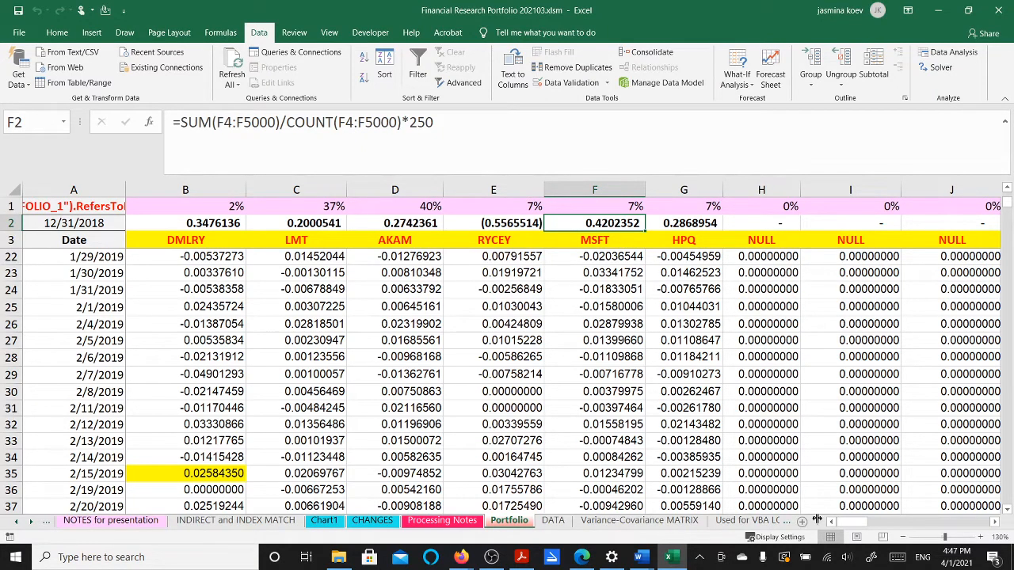
pyautogui.moveTo(844, 523); pyautogui.dragTo(872, 523)
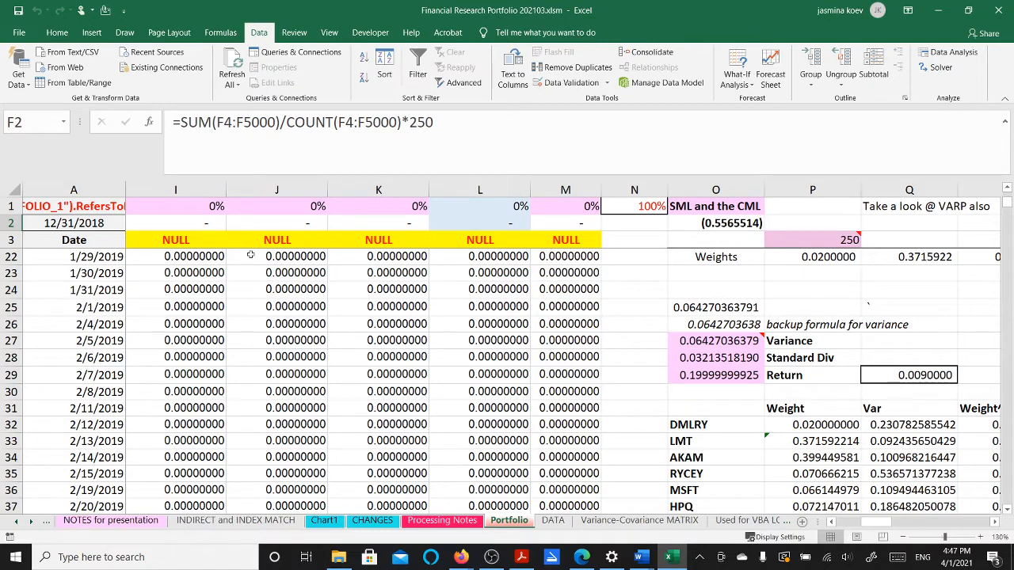
pyautogui.moveTo(674, 346)
pyautogui.moveTo(872, 522); pyautogui.dragTo(893, 530)
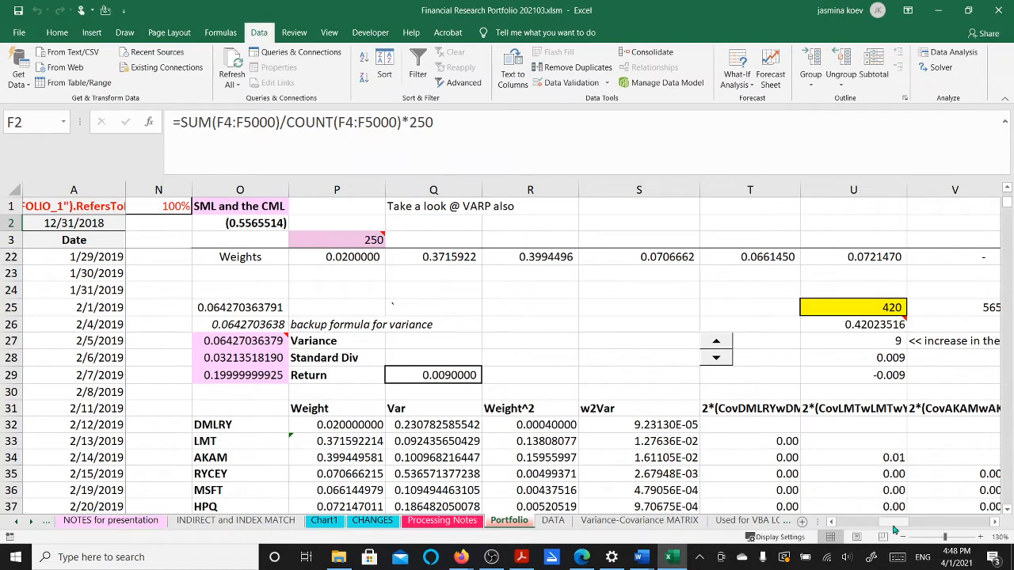
# Clear U27 and delete the Annual Return and Annual Variance columns down to the last row
pyautogui.click(888, 338)
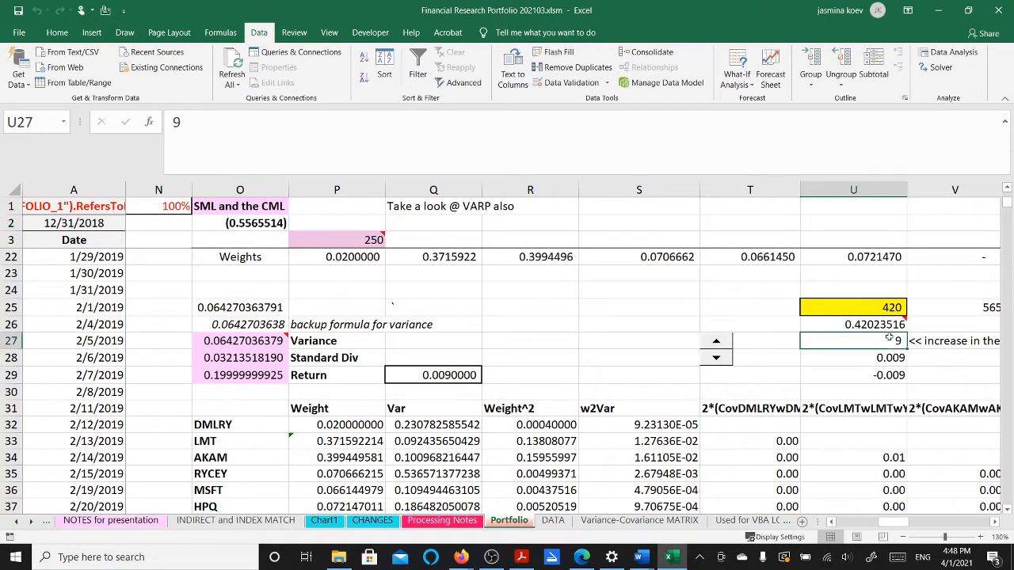
pyautogui.press('BackSpace')
pyautogui.press('Return')
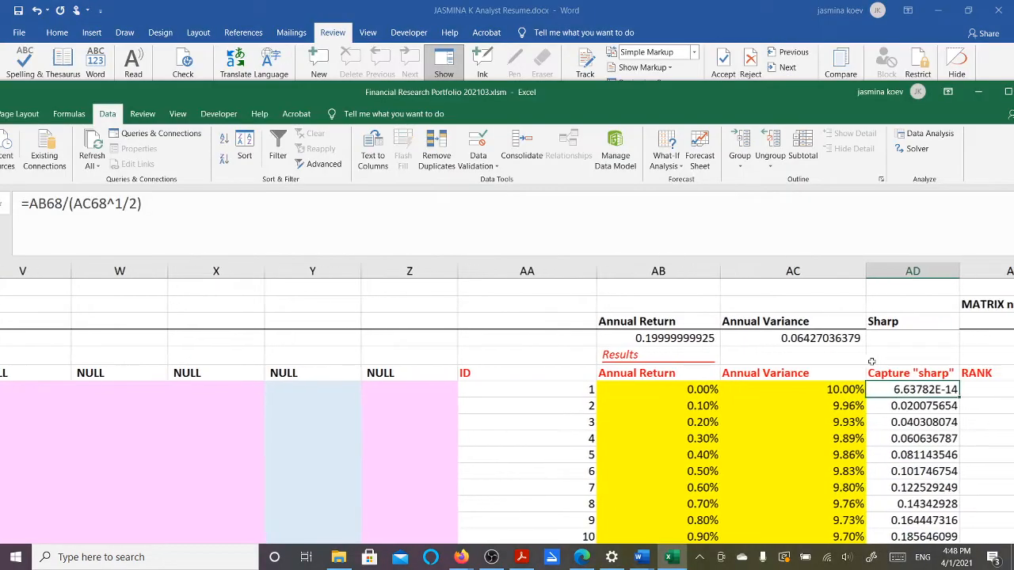
pyautogui.press('Left')
pyautogui.press('Left')
pyautogui.hotkey('shift', 'Right')
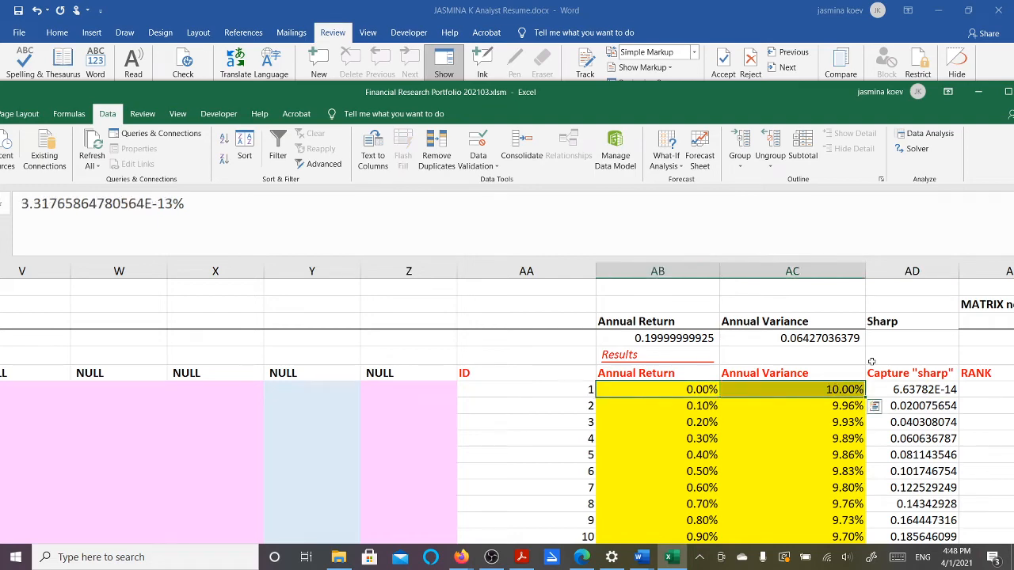
pyautogui.hotkey('ctrl', 'shift', 'Down')
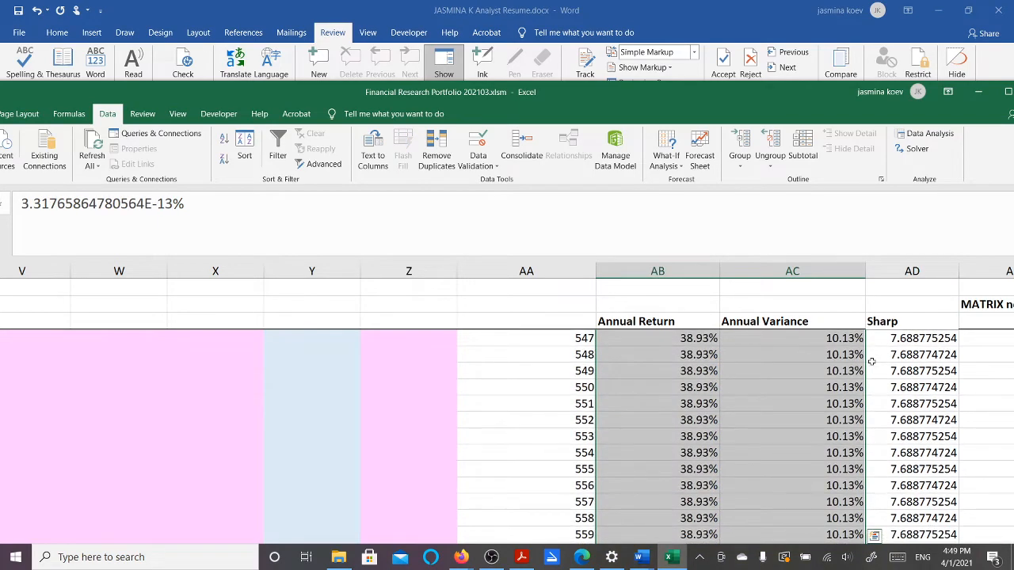
pyautogui.press('Delete')
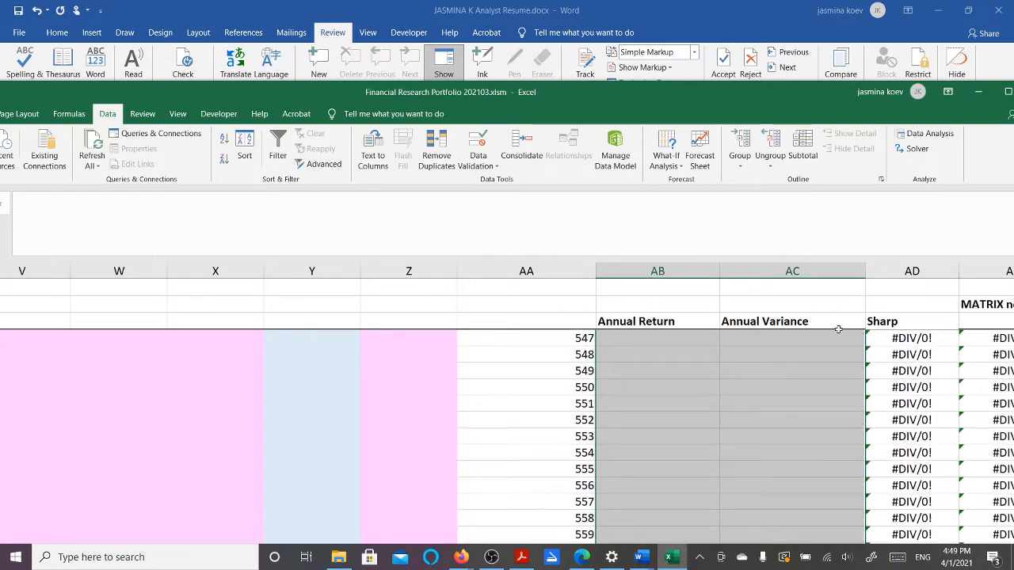
pyautogui.click(690, 315)
pyautogui.press('Down')
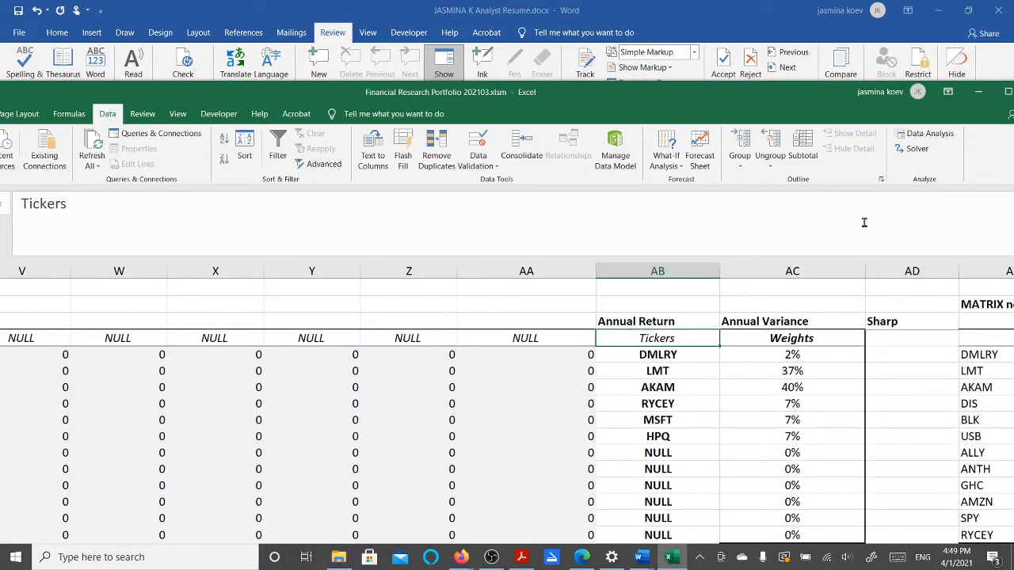
# Restore the workbook window and scroll down to the Portfolio weight table
pyautogui.click(1007, 92)
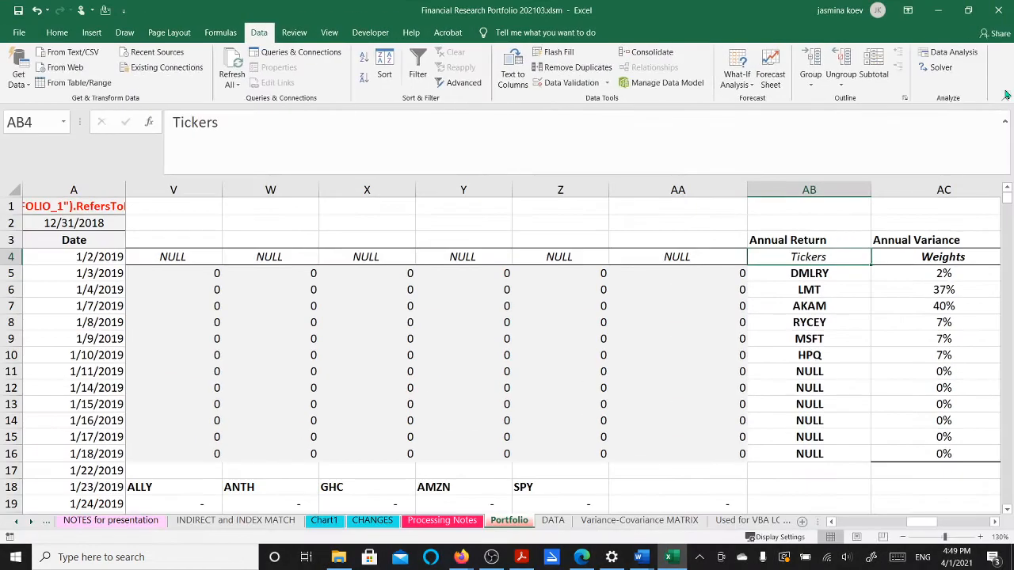
pyautogui.scroll(-1, 595, 388)
pyautogui.scroll(-3, 596, 388)
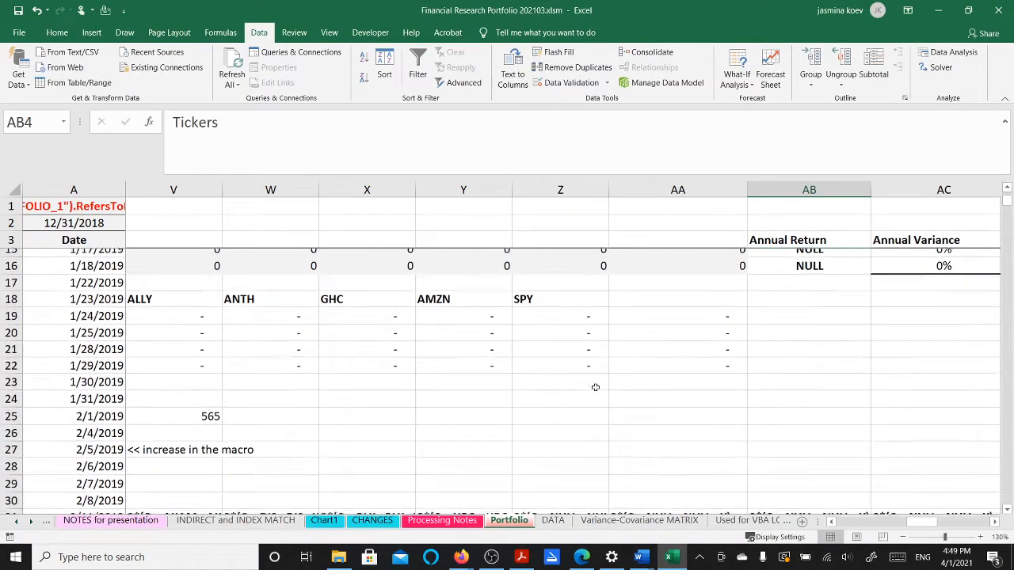
pyautogui.moveTo(919, 522); pyautogui.dragTo(871, 527)
pyautogui.scroll(-3, 849, 470)
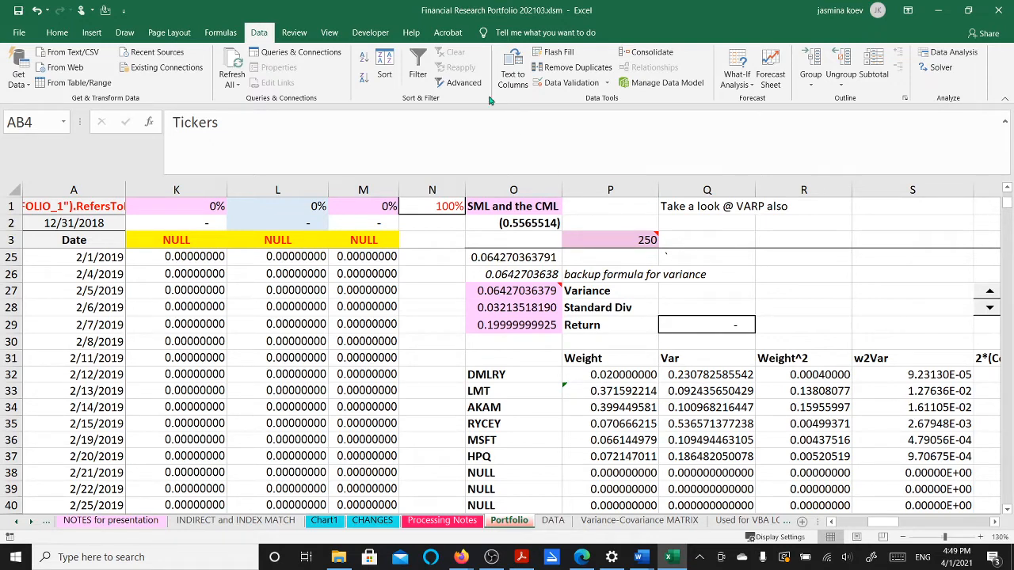
# Open the Run_Solver macro from the Developer Macros list in Step Into debug mode
pyautogui.click(370, 33)
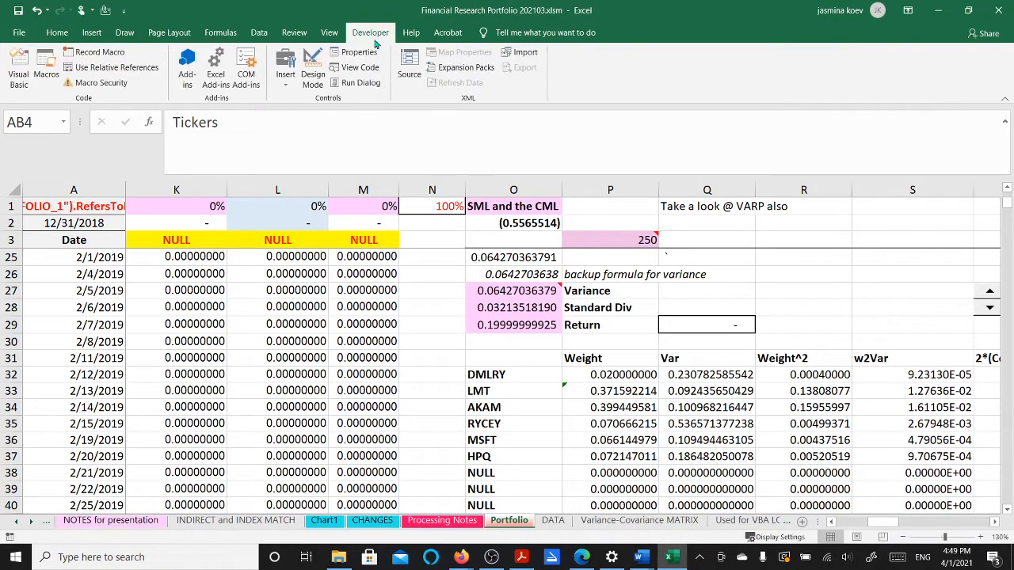
pyautogui.click(49, 73)
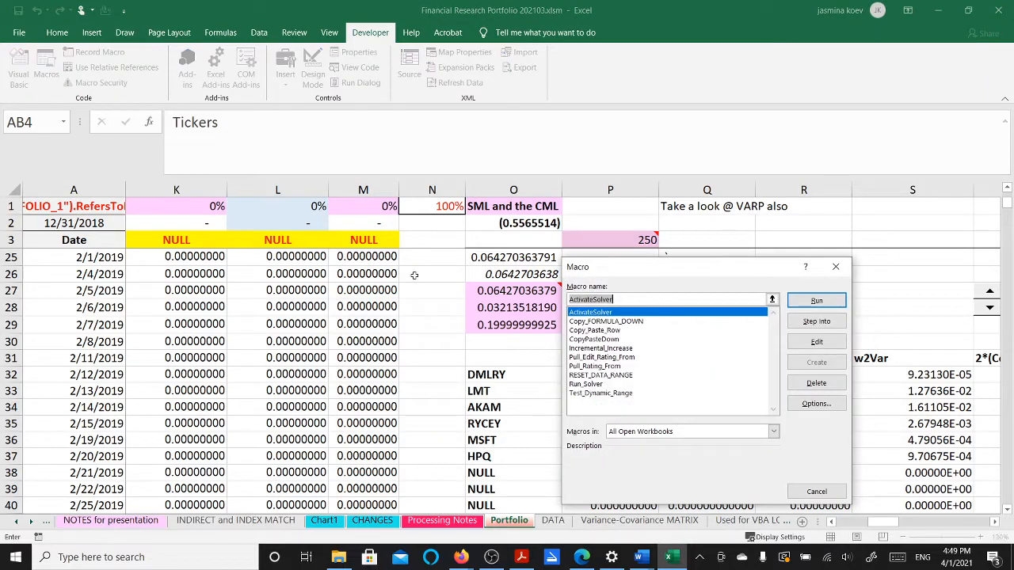
pyautogui.click(584, 385)
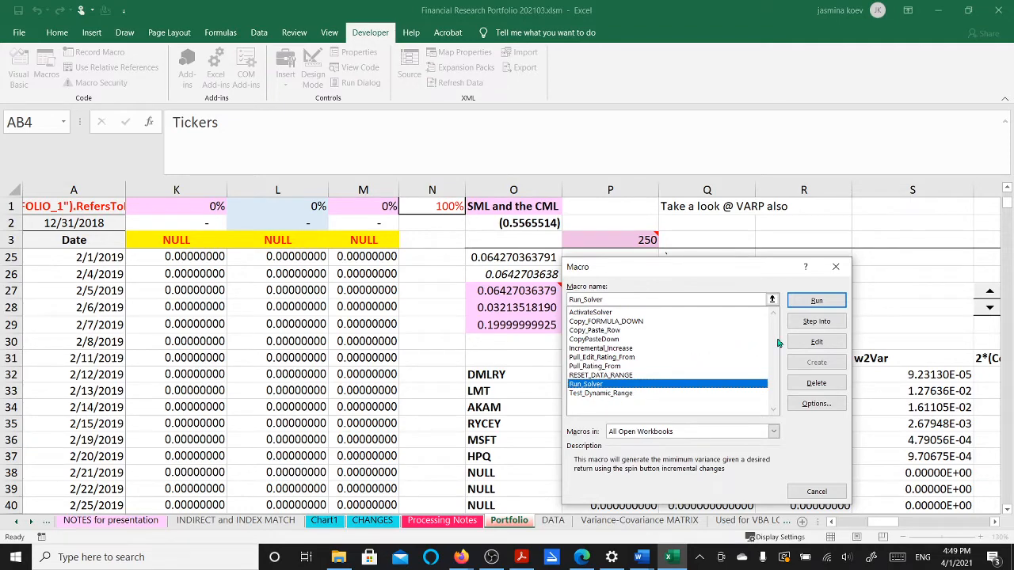
pyautogui.click(817, 321)
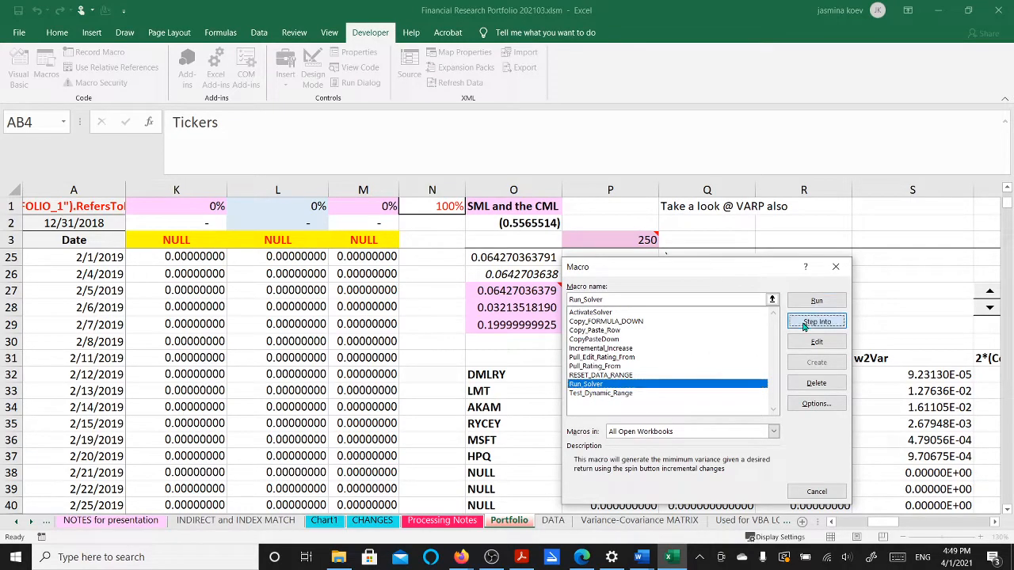
# Scroll through Run_Solver's Module2 code, then close the VBA editor and stop the debugger
pyautogui.scroll(-10, 445, 313)
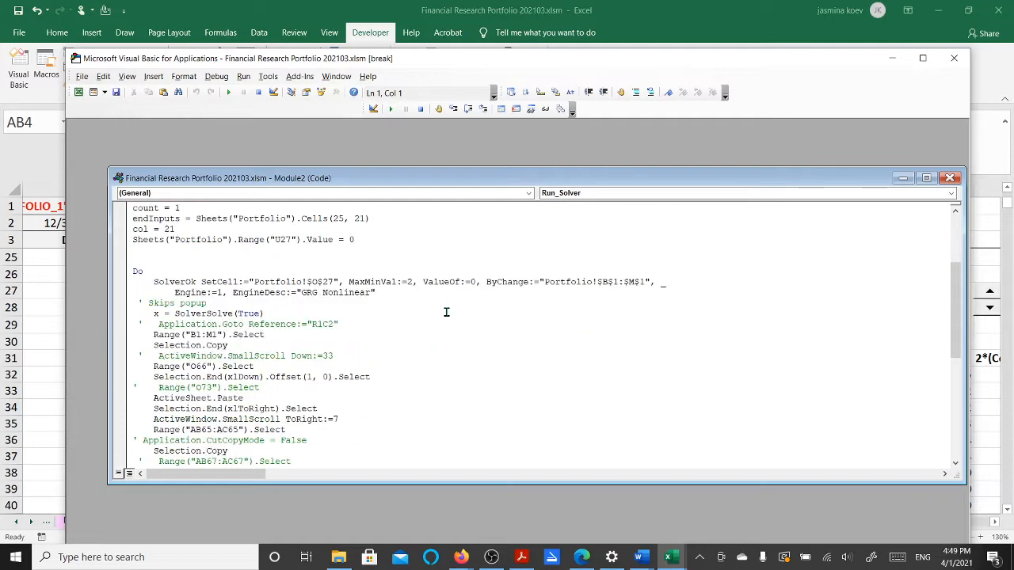
pyautogui.scroll(-2, 446, 313)
pyautogui.scroll(12, 446, 313)
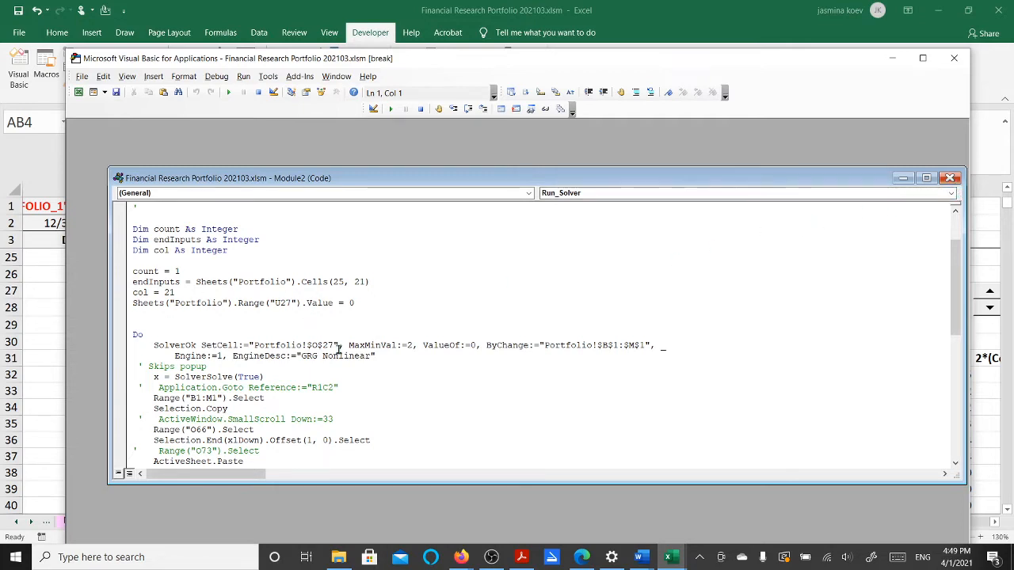
pyautogui.click(952, 178)
pyautogui.click(947, 57)
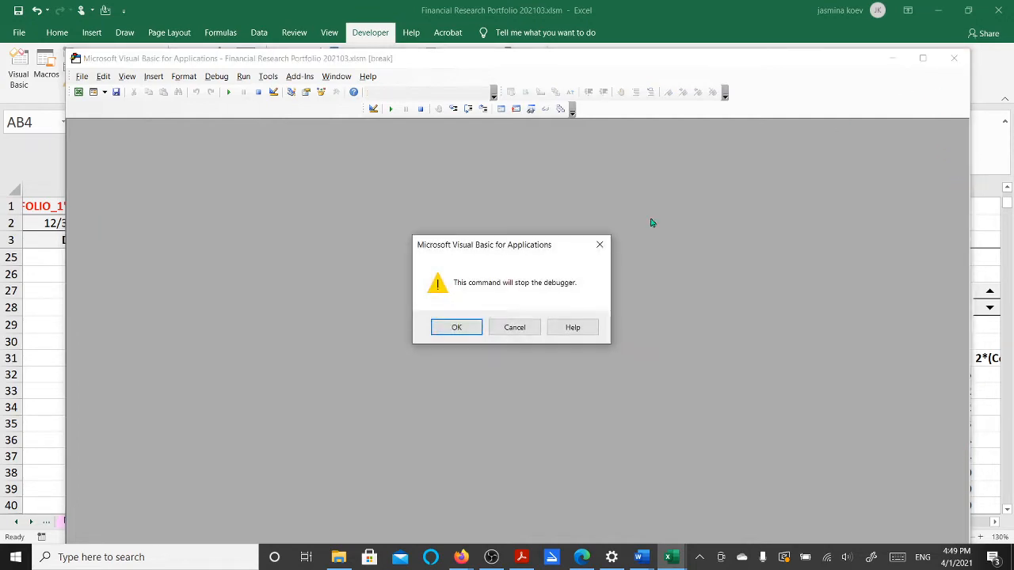
pyautogui.click(444, 327)
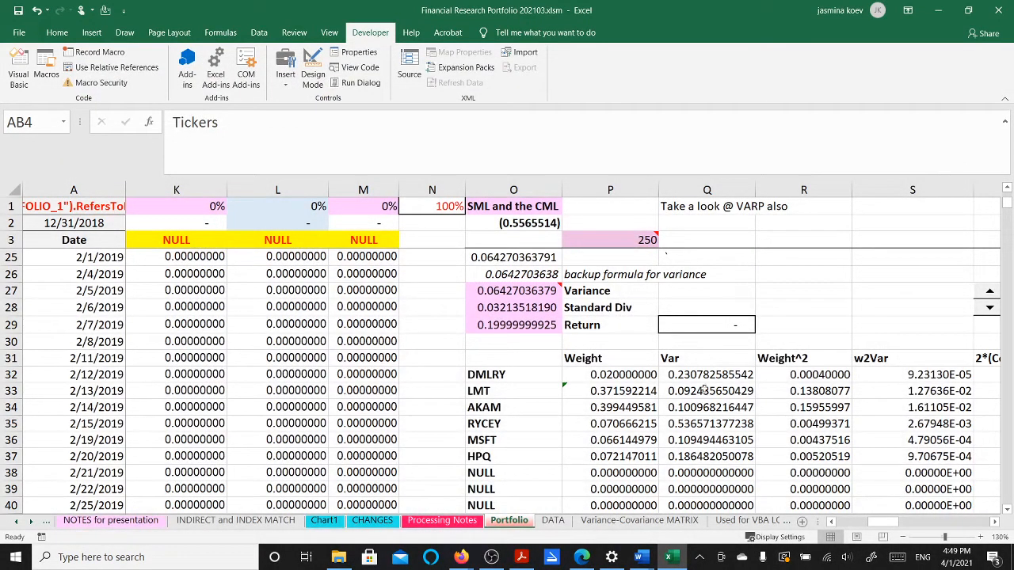
# Run the Run_Solver macro to refill the results table through ID 420
pyautogui.click(47, 74)
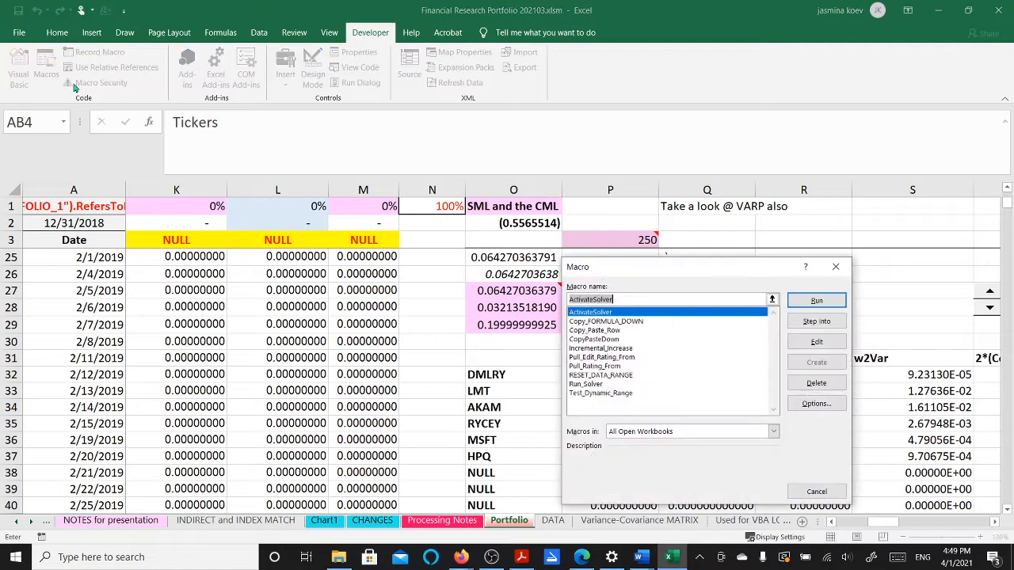
pyautogui.click(585, 384)
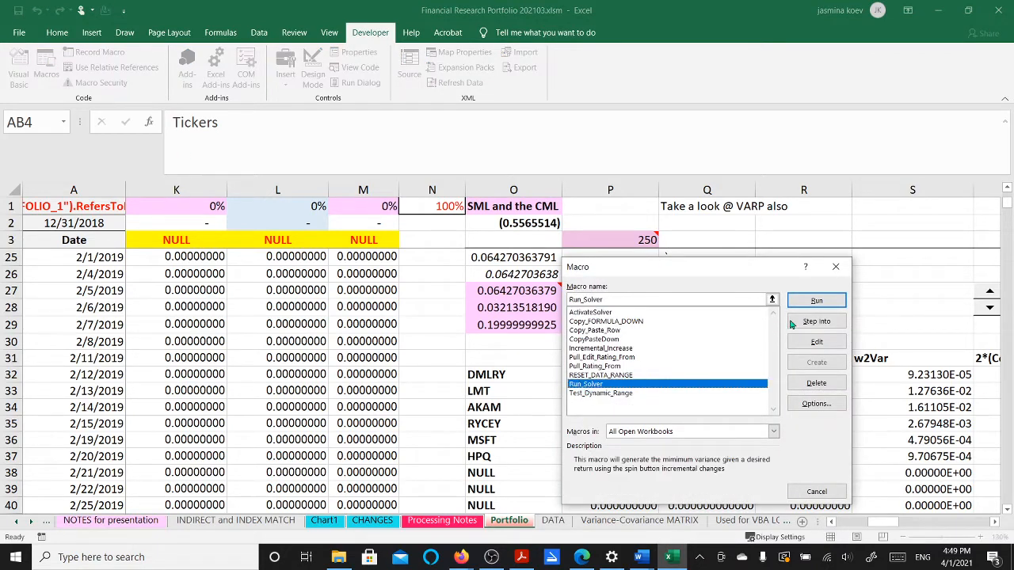
pyautogui.click(819, 304)
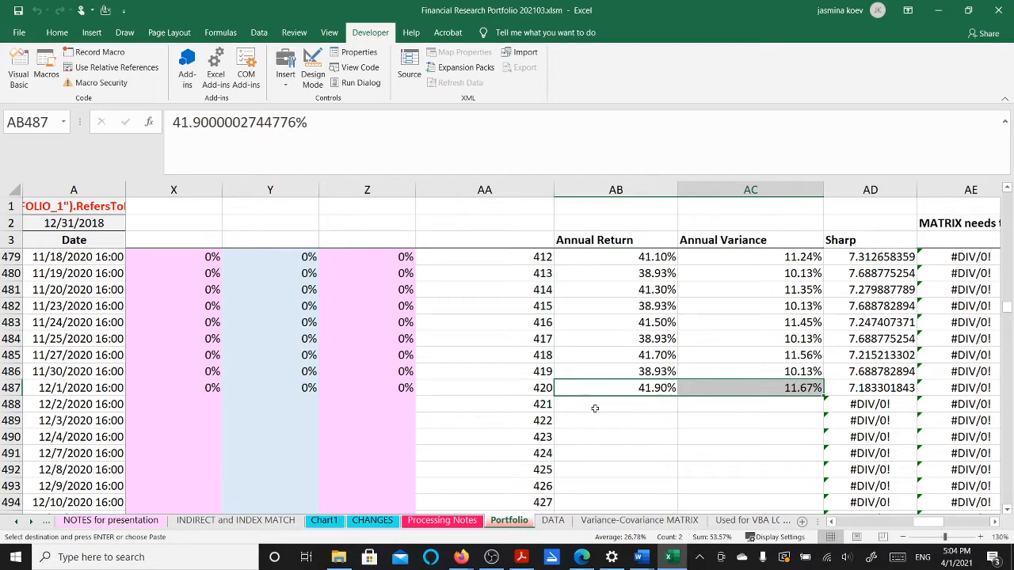
# Clear the unused IDs from 421 downward in the ID column
pyautogui.click(543, 404)
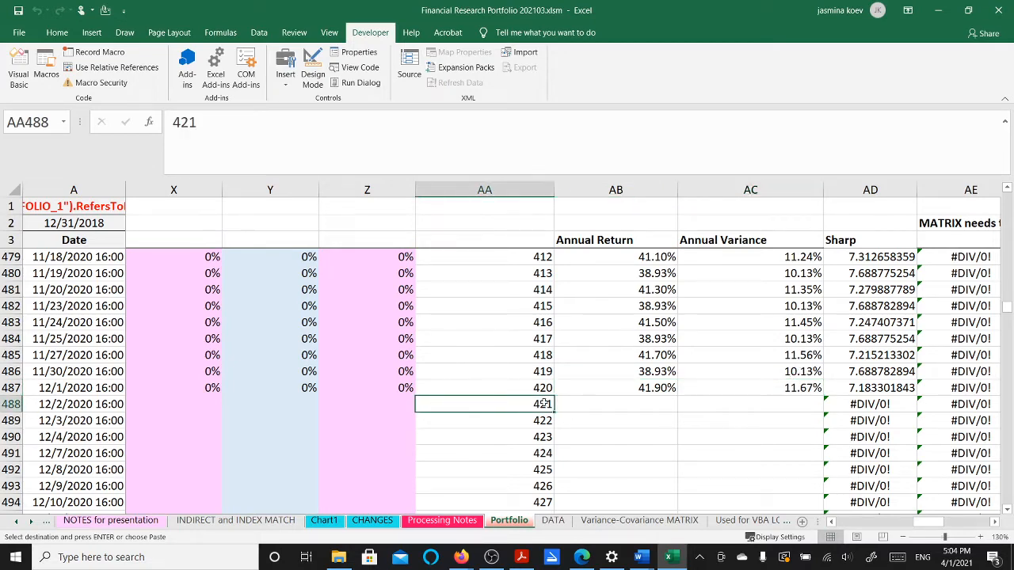
pyautogui.hotkey('ctrl', 'shift', 'Down')
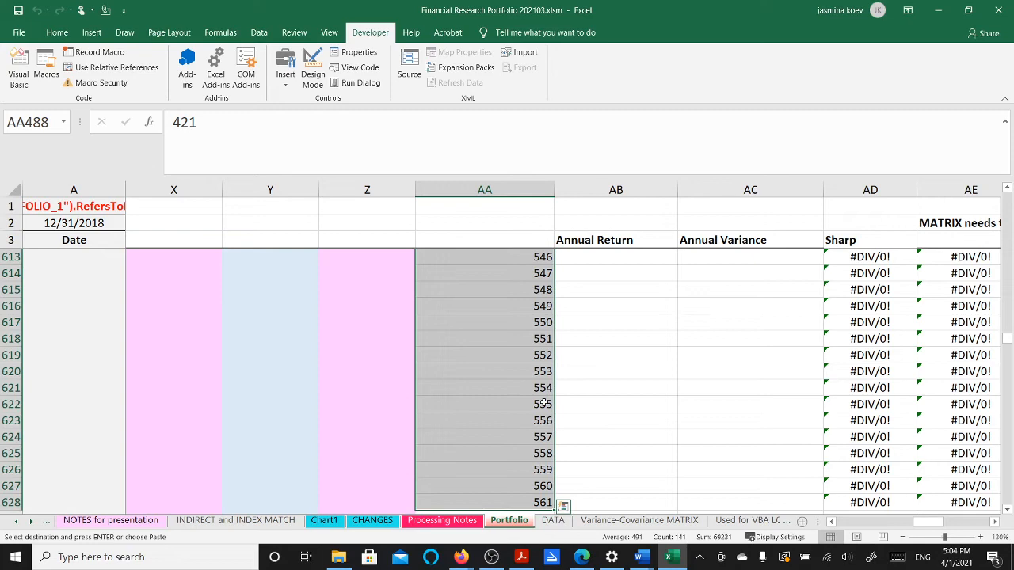
pyautogui.press('Delete')
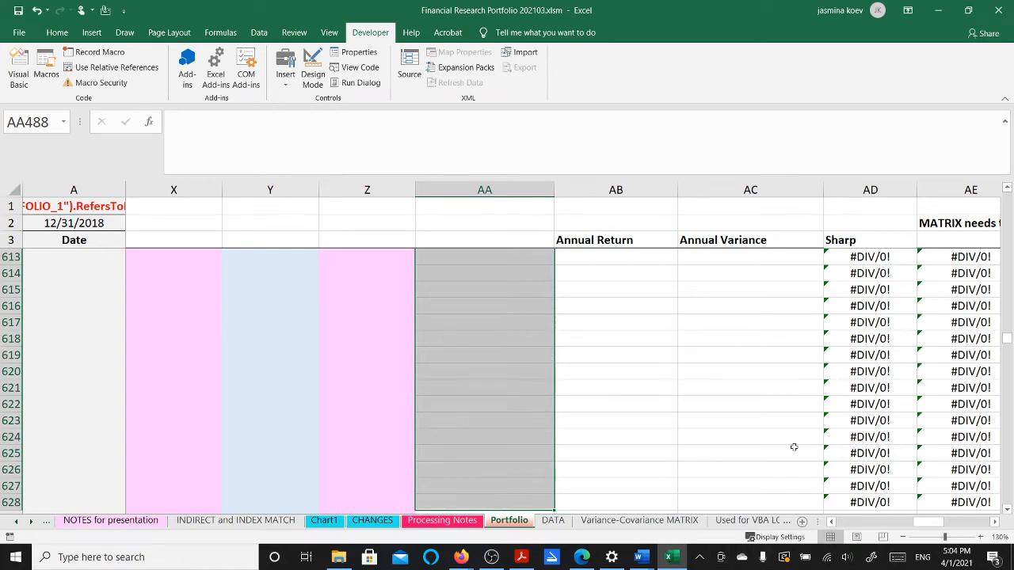
pyautogui.click(712, 336)
# Clear the leftover #DIV/0! Sharpe and rank cells below run 420, then return to the RANK header
pyautogui.hotkey('ctrl', 'Up')
pyautogui.press('Right')
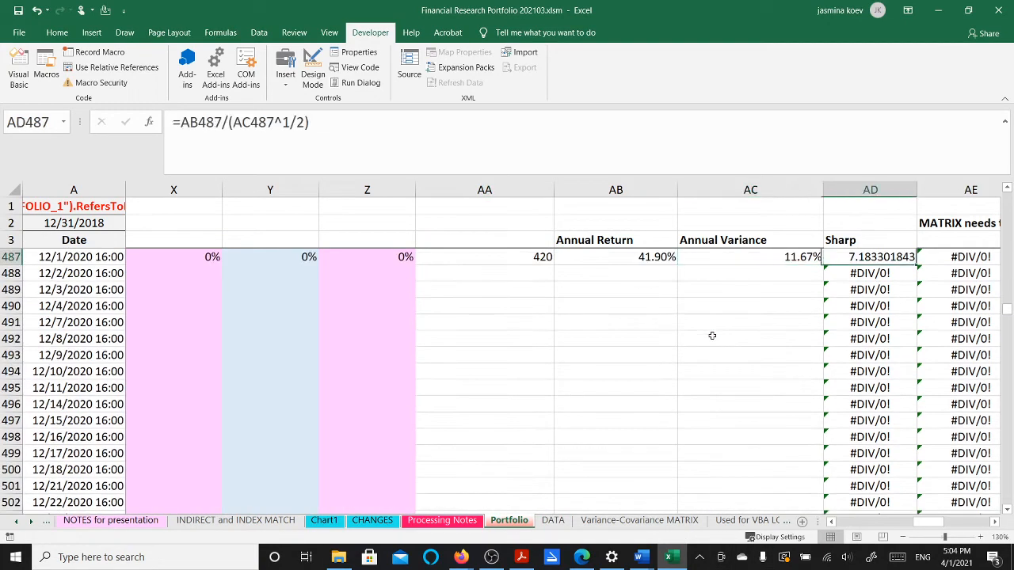
pyautogui.press('Down')
pyautogui.hotkey('shift', 'Right')
pyautogui.hotkey('shift', 'Right')
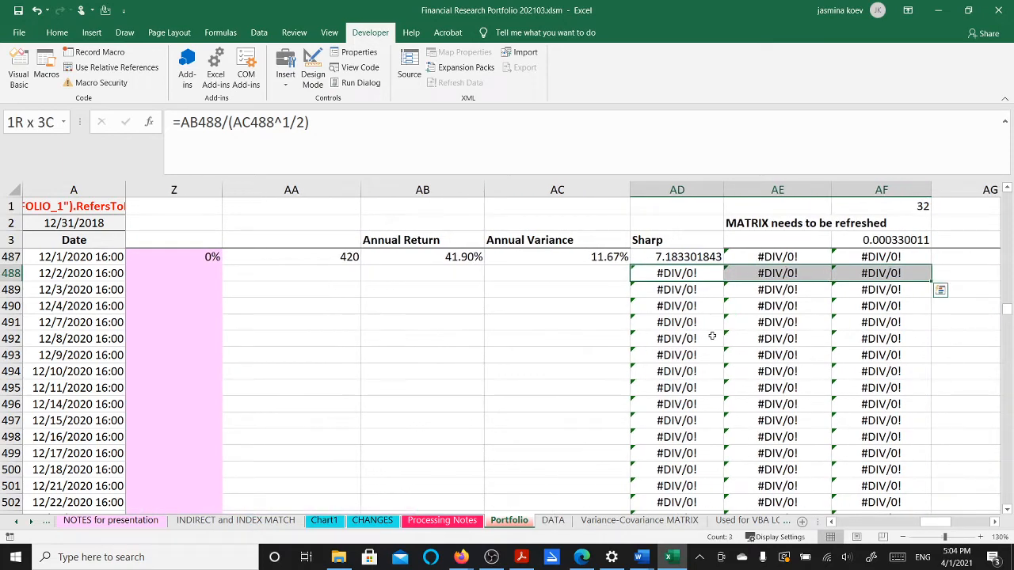
pyautogui.hotkey('ctrl', 'shift', 'Down')
pyautogui.press('Delete')
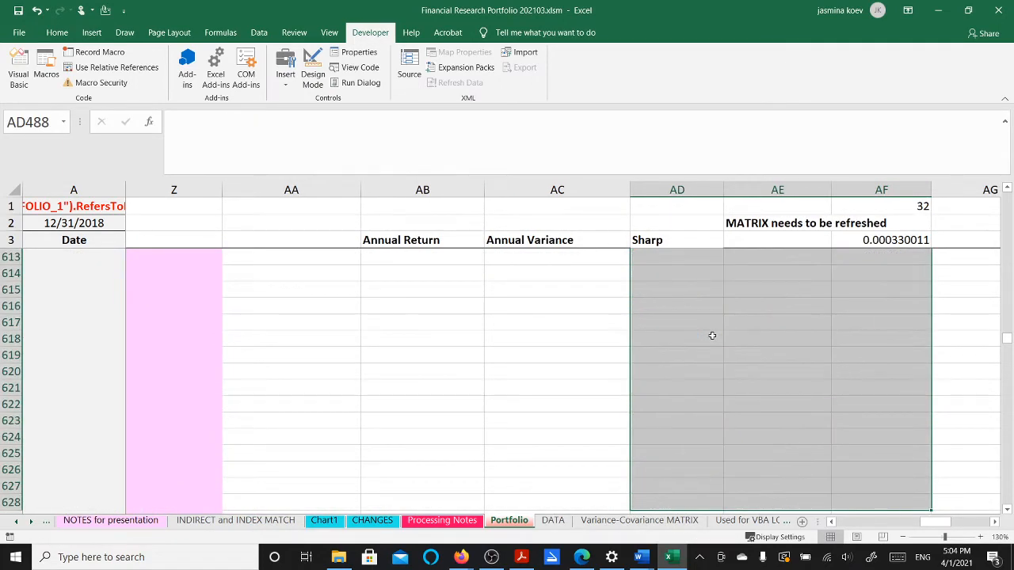
pyautogui.scroll(3, 784, 308)
pyautogui.scroll(7, 785, 319)
pyautogui.click(751, 323)
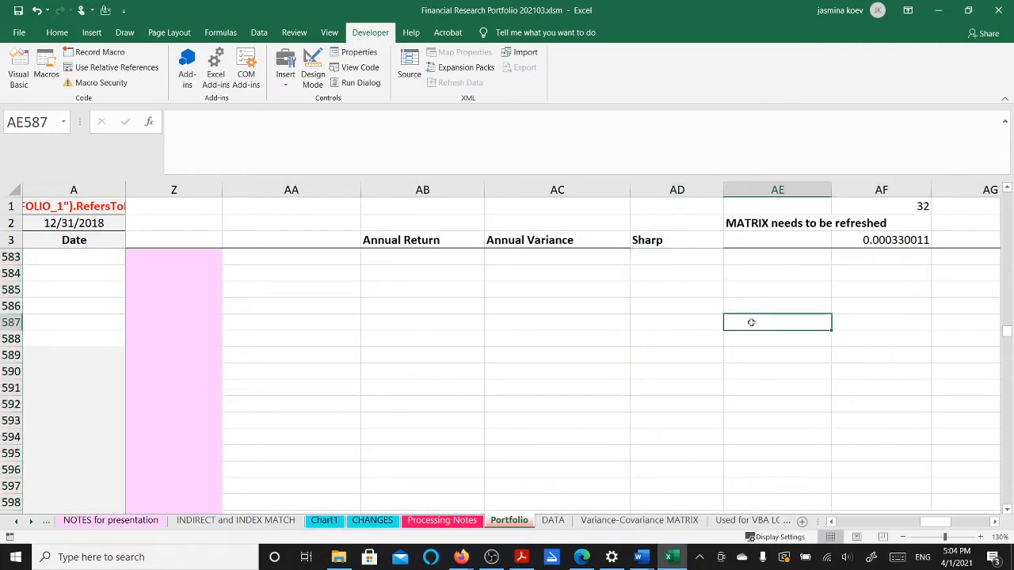
pyautogui.hotkey('ctrl', 'Up')
pyautogui.hotkey('ctrl', 'Up')
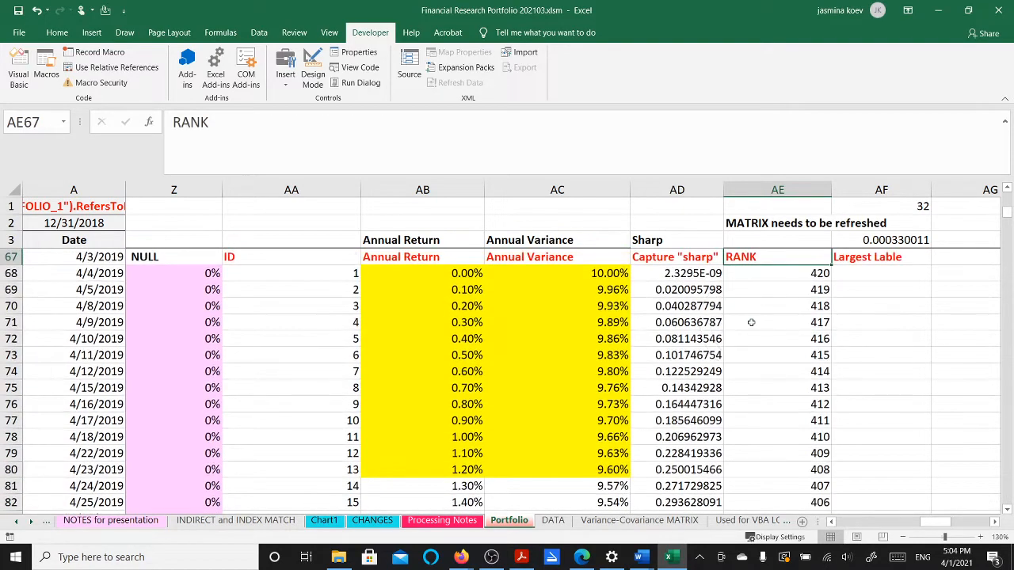
pyautogui.press('Left')
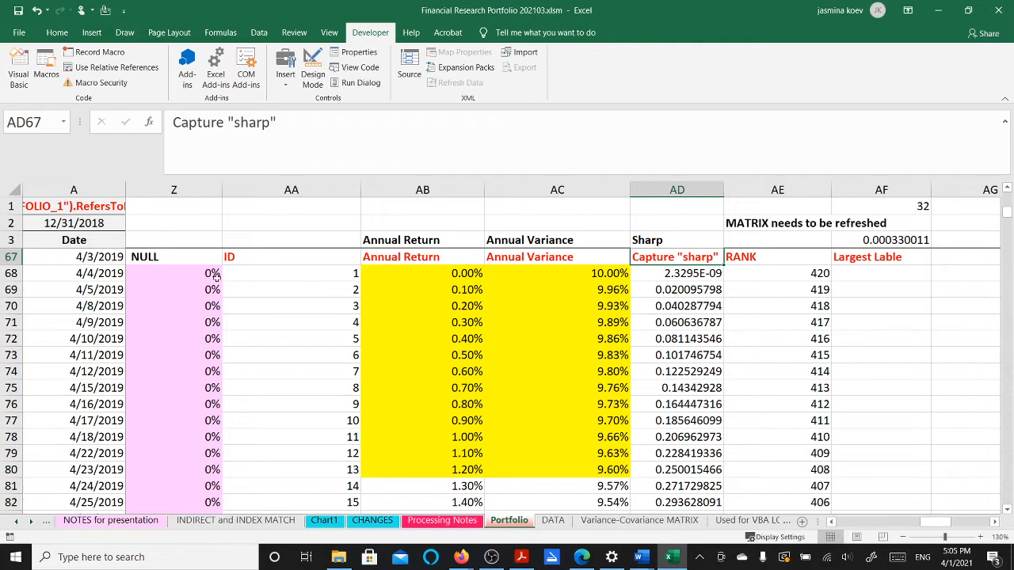
pyautogui.click(321, 311)
pyautogui.hotkey('ctrl', 'Down')
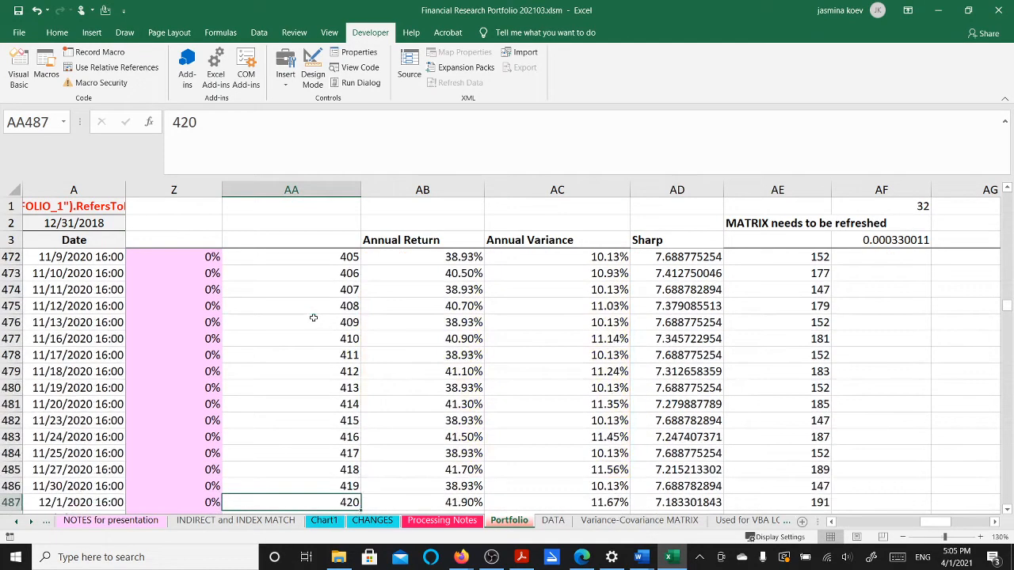
pyautogui.hotkey('ctrl', 'Up')
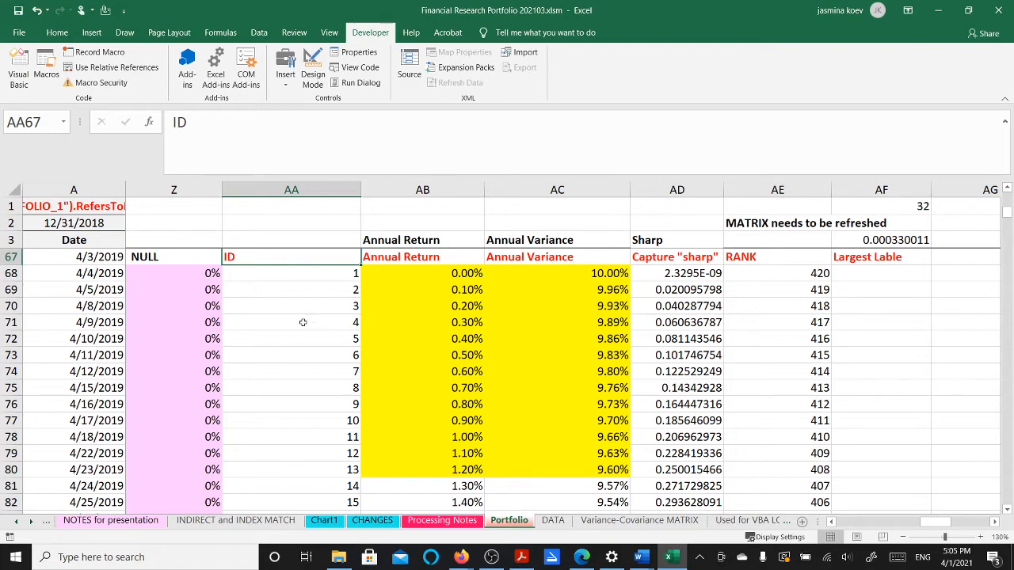
pyautogui.press('Left')
pyautogui.press('Left')
pyautogui.press('Left')
pyautogui.press('Left')
pyautogui.press('Left')
pyautogui.press('Left')
pyautogui.press('Left')
pyautogui.press('Left')
pyautogui.press('Left')
pyautogui.press('Left')
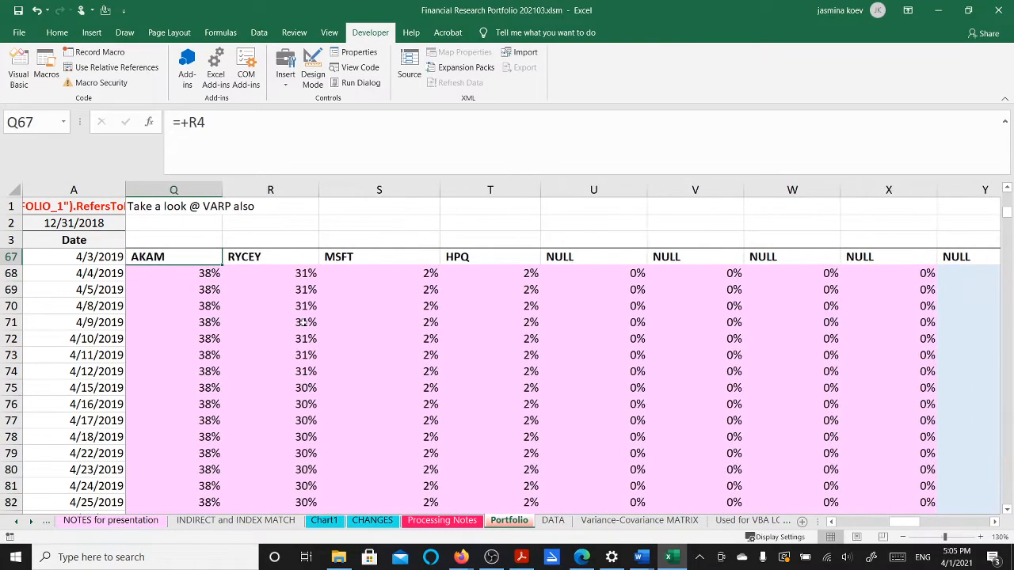
pyautogui.press('Left')
pyautogui.press('Left')
pyautogui.press('Left')
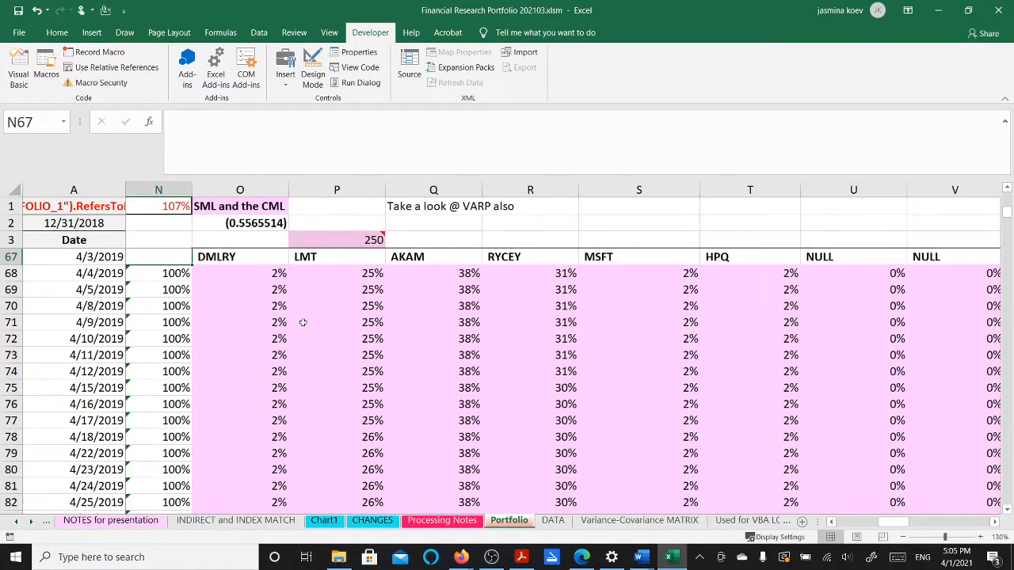
pyautogui.press('Right')
pyautogui.press('Down')
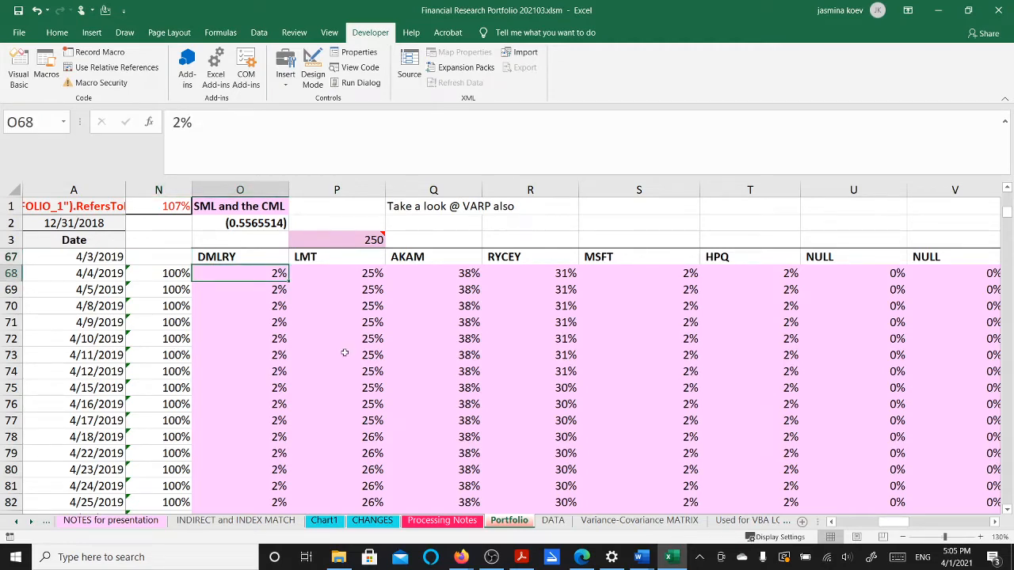
pyautogui.scroll(-2, 597, 363)
pyautogui.scroll(-7, 597, 363)
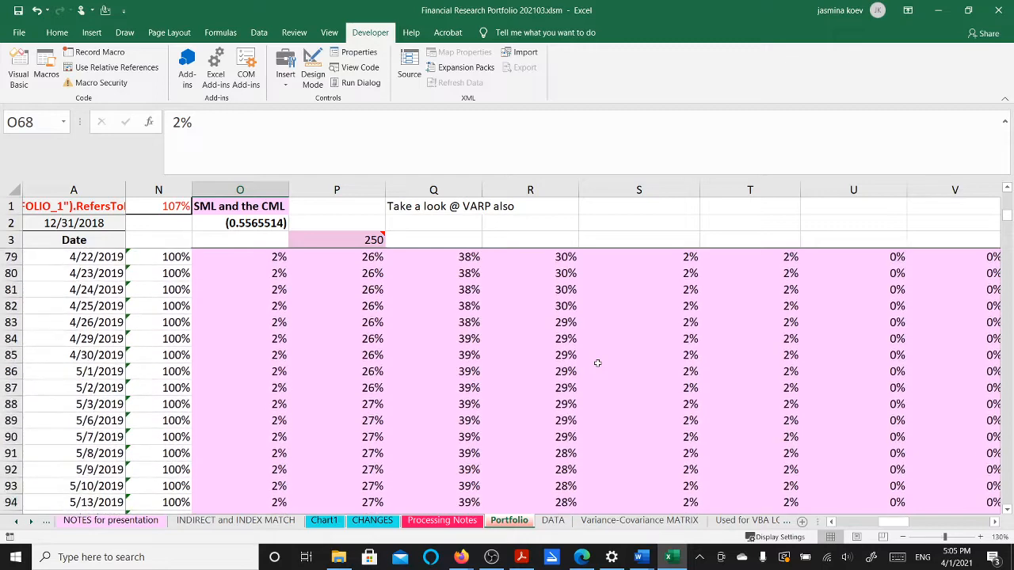
pyautogui.scroll(-5, 598, 363)
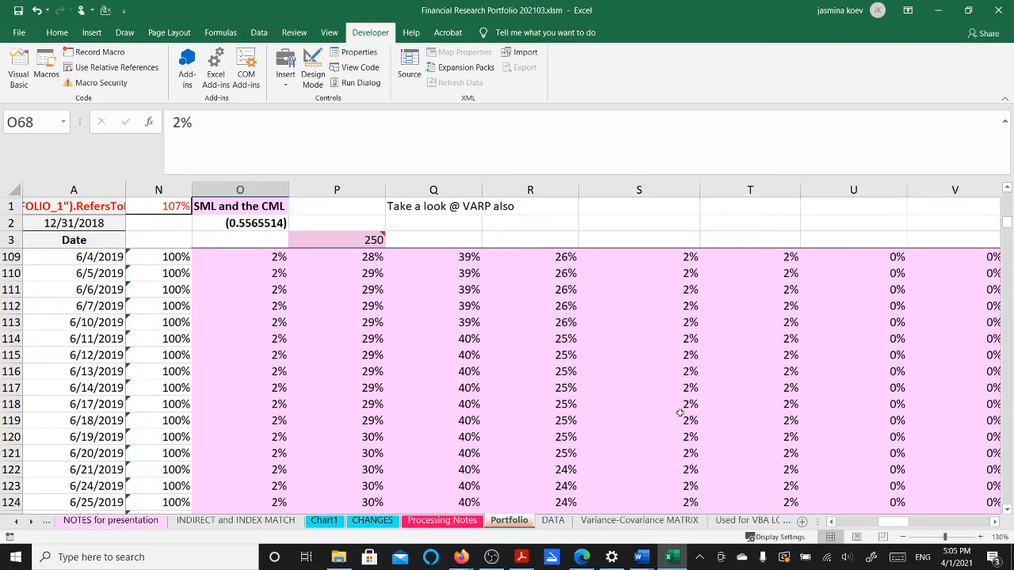
pyautogui.moveTo(688, 402); pyautogui.dragTo(681, 476)
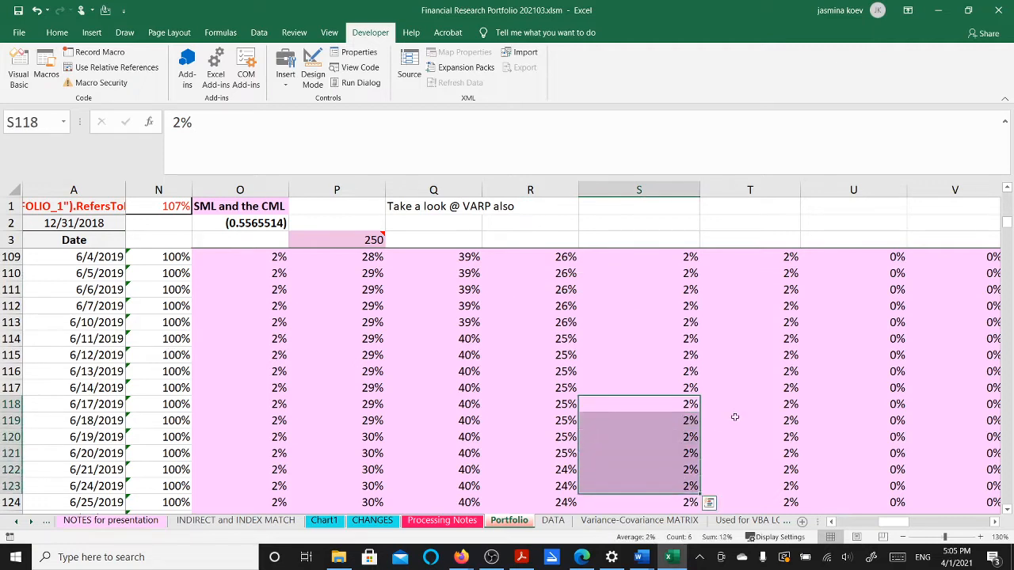
pyautogui.moveTo(785, 403); pyautogui.dragTo(774, 505)
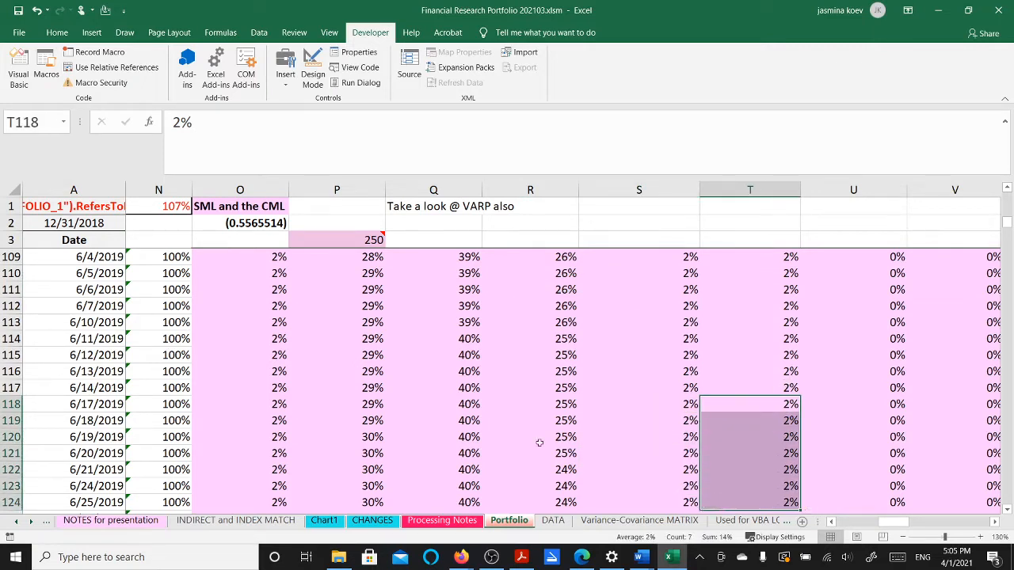
pyautogui.moveTo(259, 402); pyautogui.dragTo(263, 487)
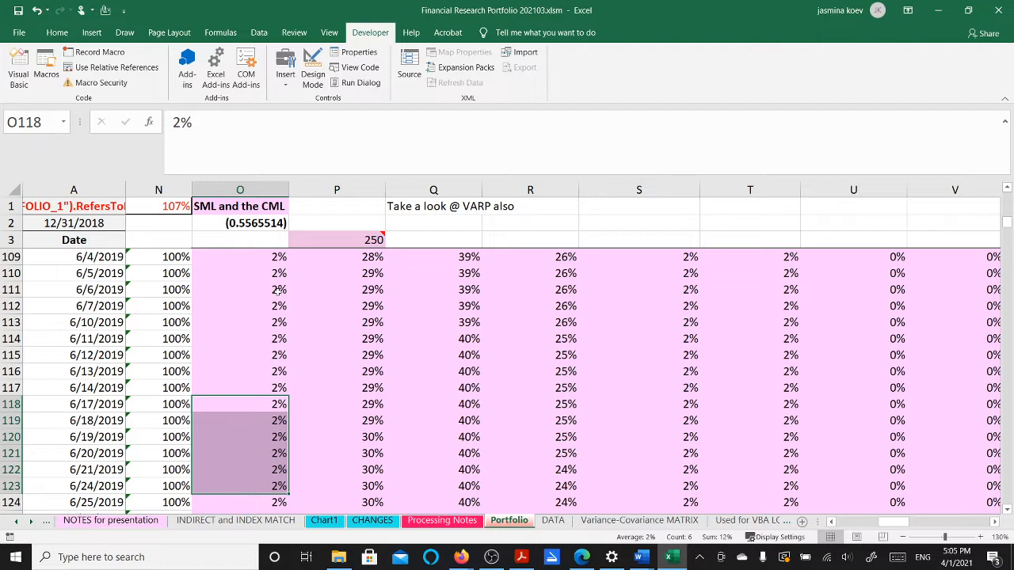
pyautogui.moveTo(278, 290); pyautogui.dragTo(279, 488)
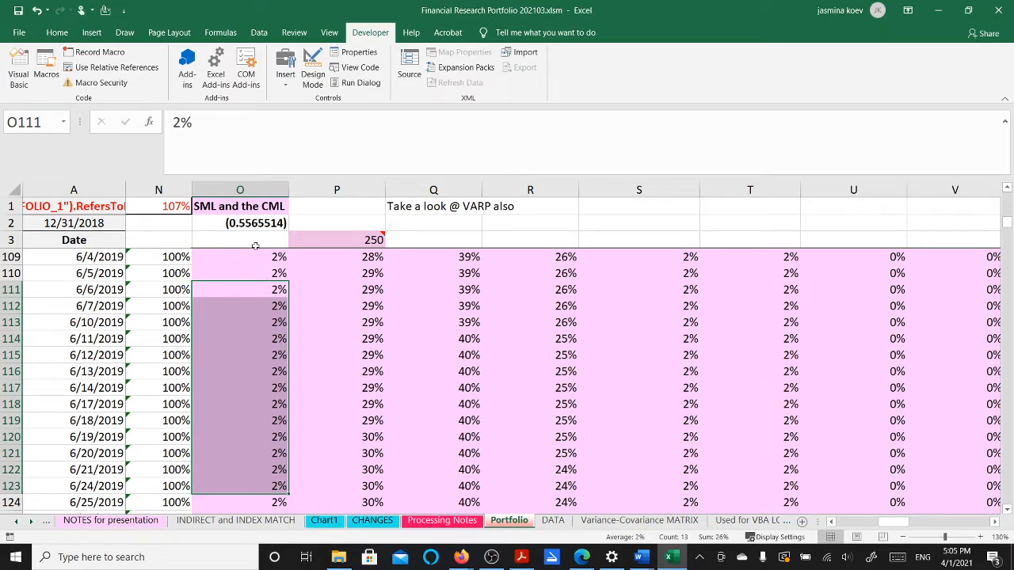
pyautogui.moveTo(270, 273); pyautogui.dragTo(259, 481)
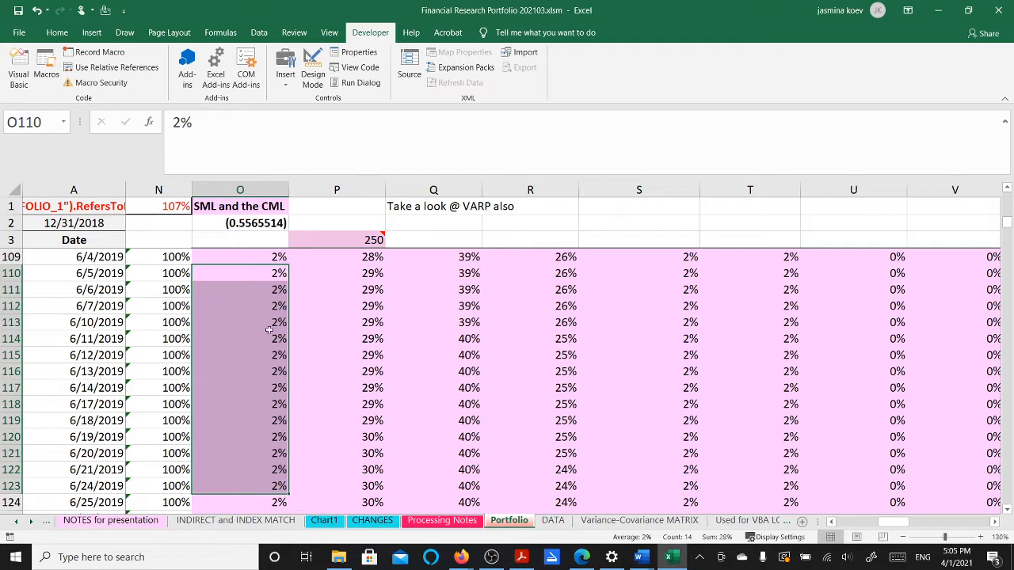
pyautogui.click(101, 238)
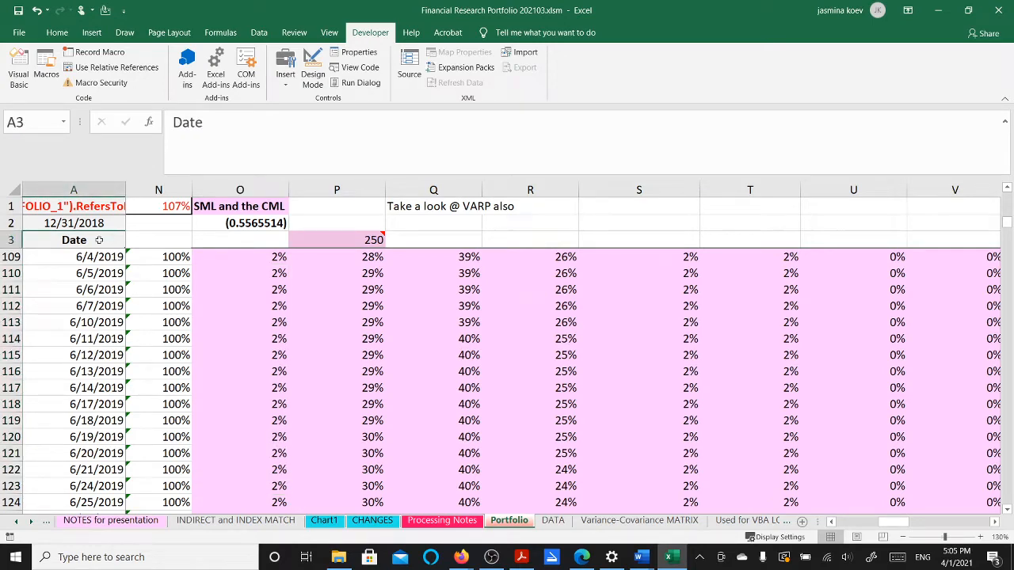
pyautogui.hotkey('ctrl', 'Home')
pyautogui.press('Up')
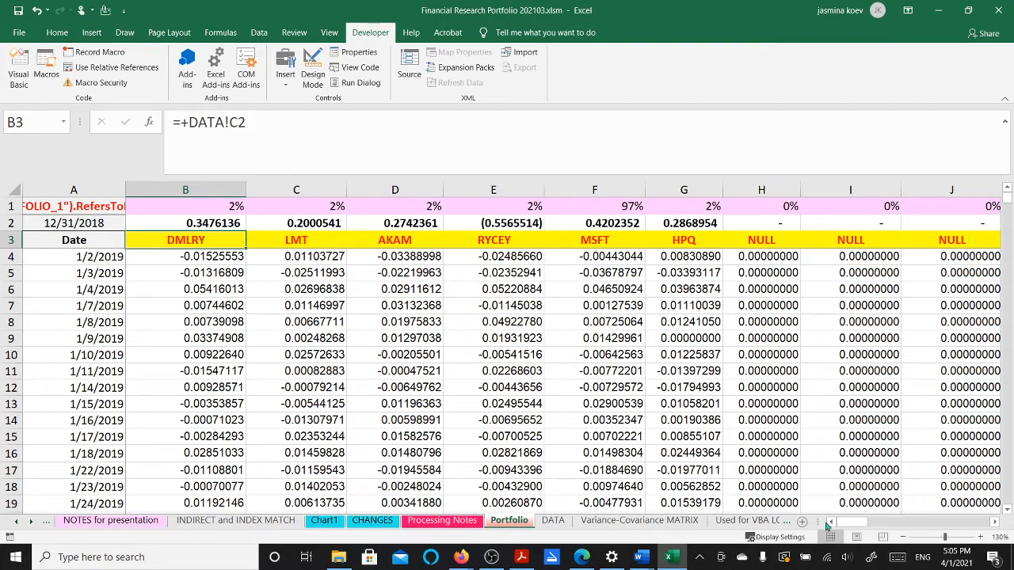
pyautogui.moveTo(846, 530); pyautogui.dragTo(847, 529)
pyautogui.click(226, 224)
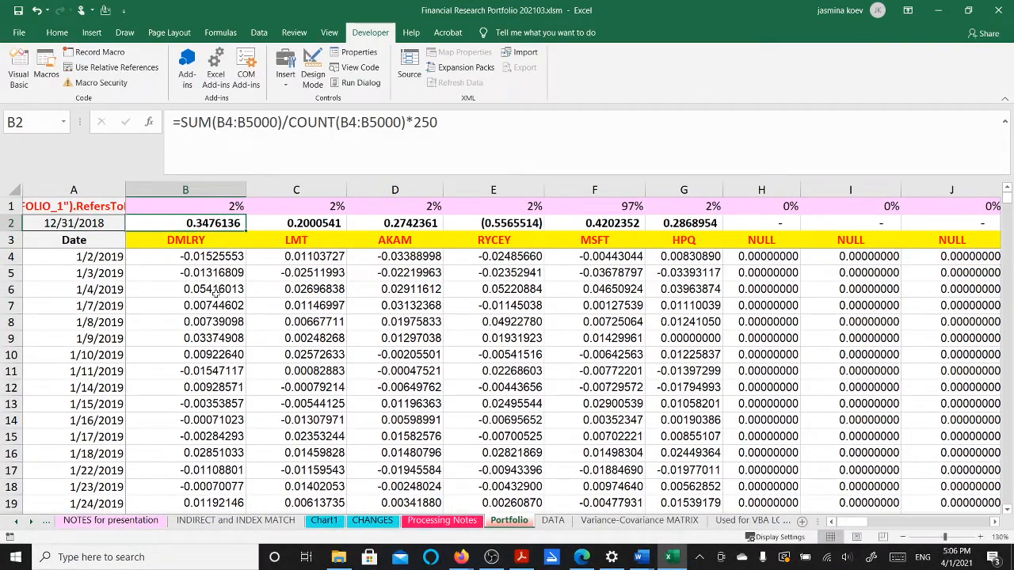
pyautogui.moveTo(217, 290); pyautogui.dragTo(223, 433)
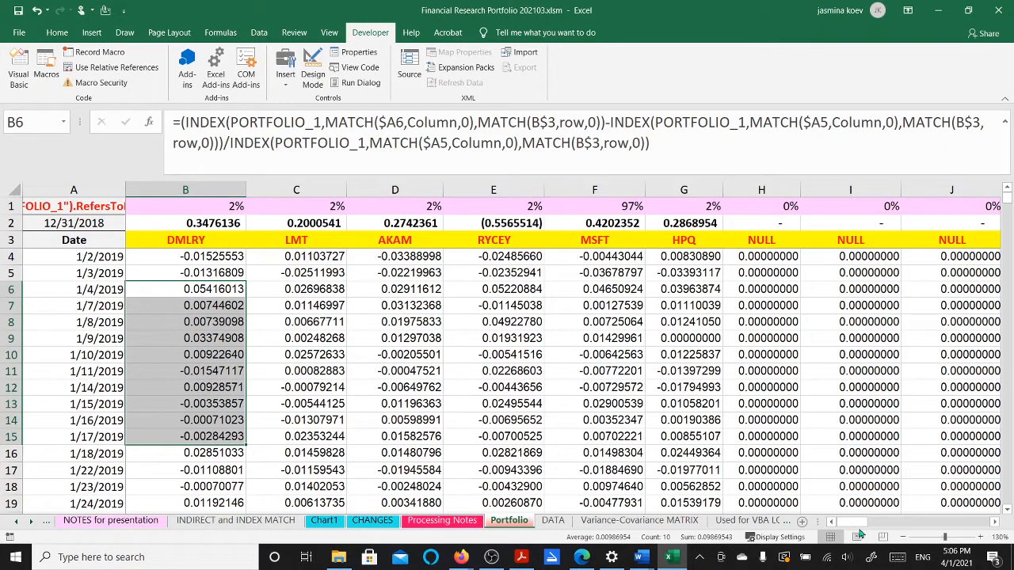
pyautogui.moveTo(853, 528); pyautogui.dragTo(897, 526)
pyautogui.scroll(-13, 770, 467)
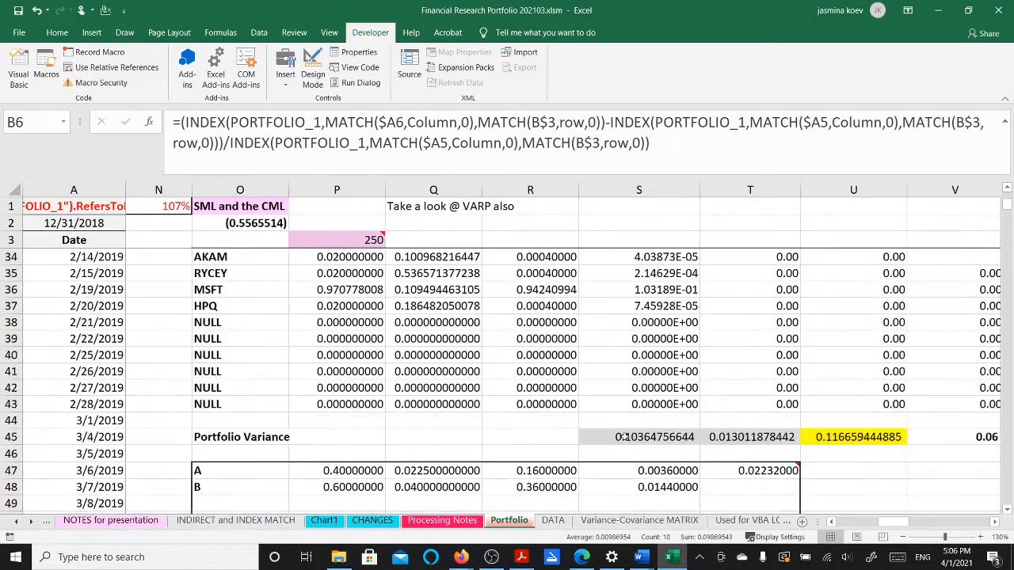
pyautogui.scroll(-6, 623, 440)
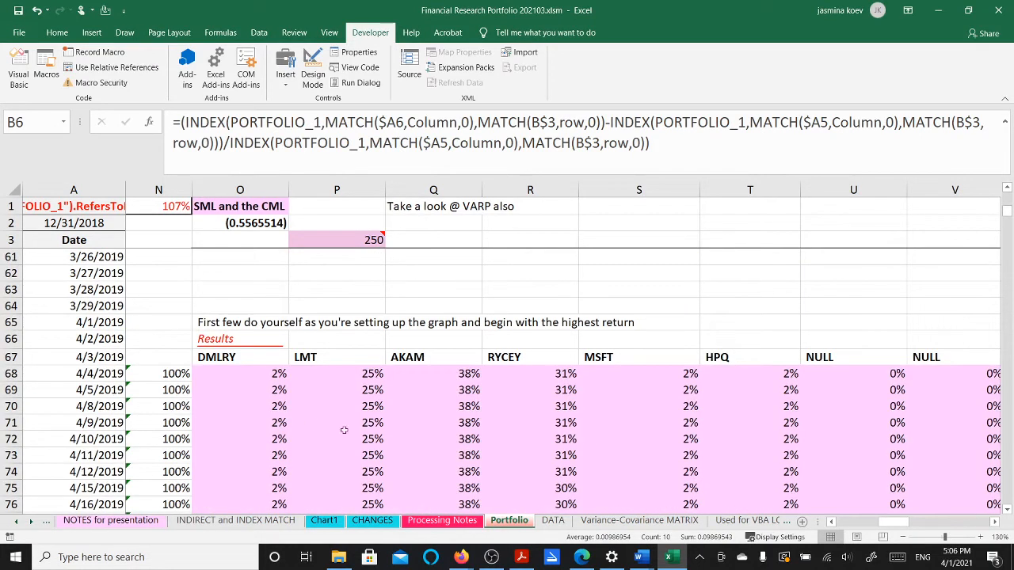
pyautogui.moveTo(277, 420); pyautogui.dragTo(272, 476)
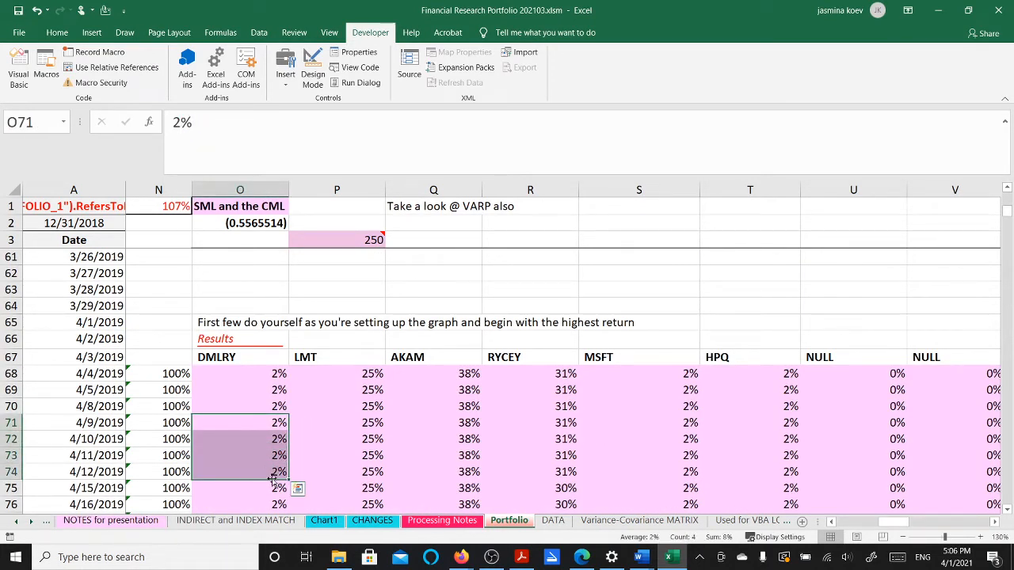
pyautogui.scroll(-2, 344, 458)
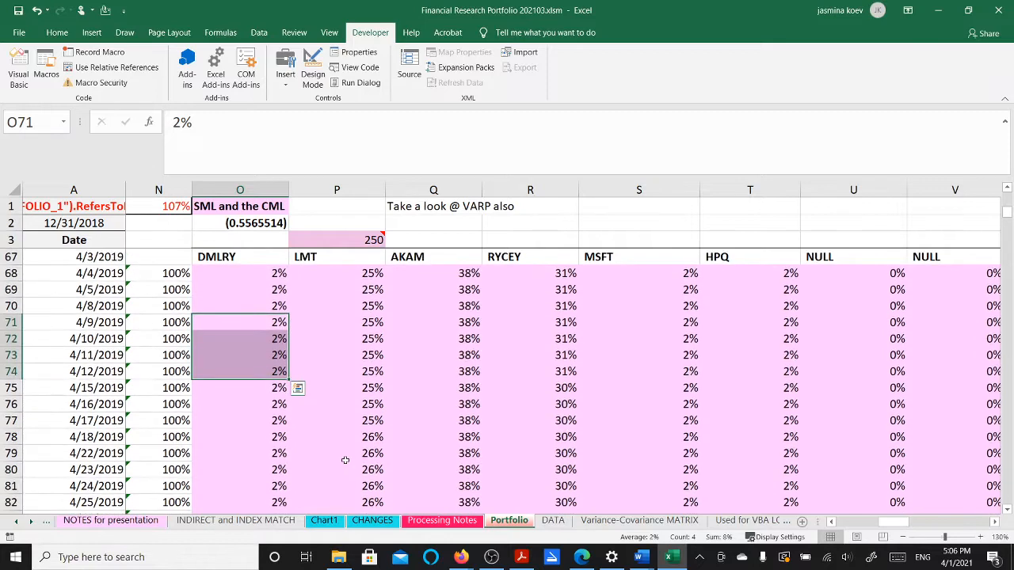
pyautogui.scroll(-5, 344, 460)
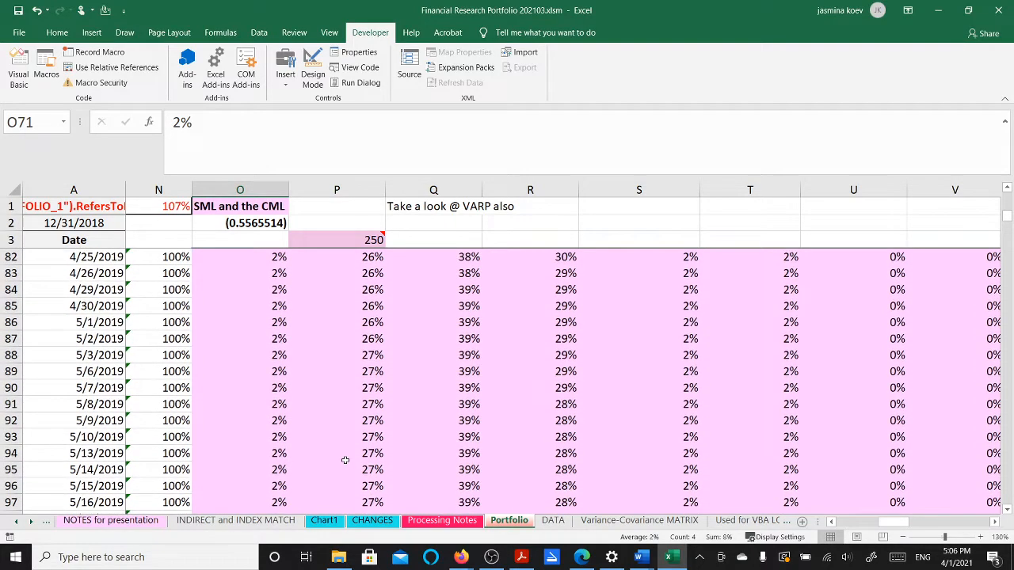
pyautogui.scroll(-8, 344, 460)
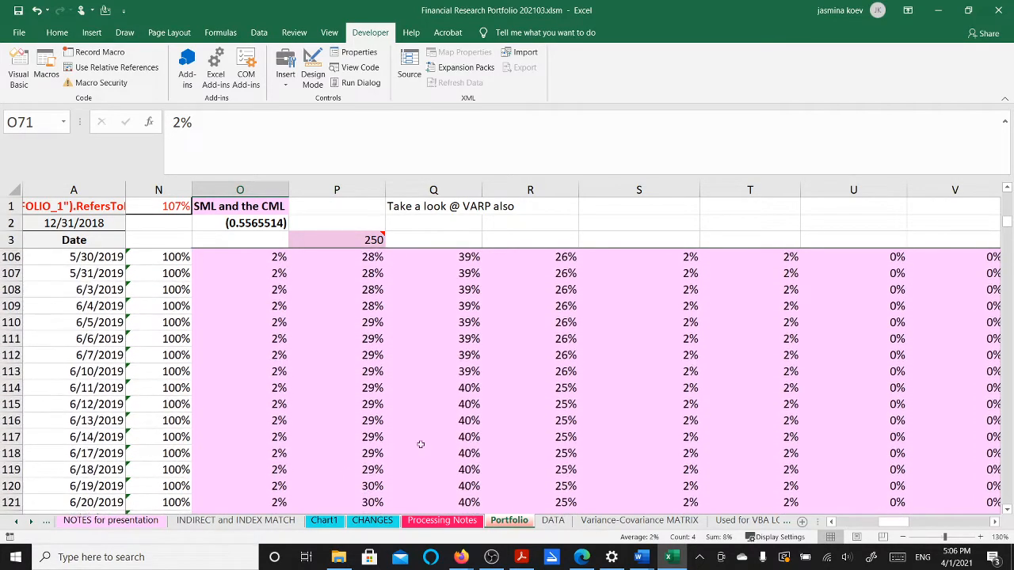
pyautogui.click(377, 469)
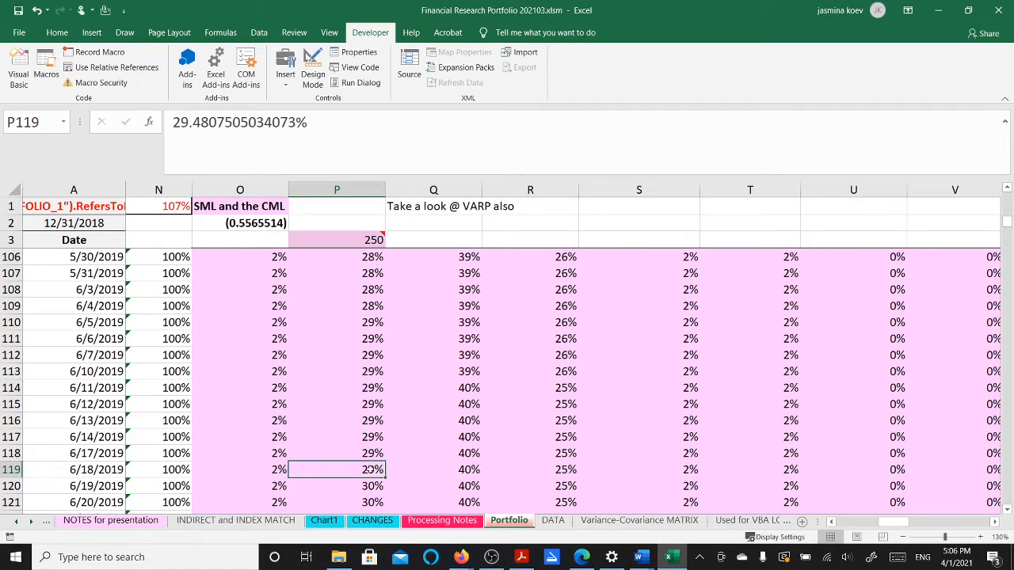
pyautogui.press('Right')
pyautogui.press('Right')
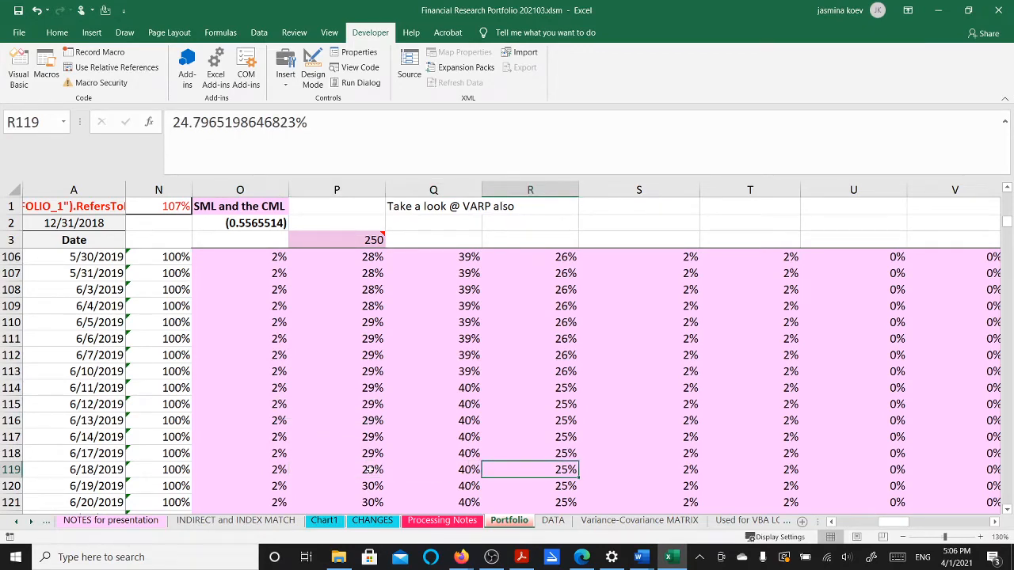
pyautogui.press('Left')
pyautogui.press('Left')
pyautogui.scroll(-4, 369, 469)
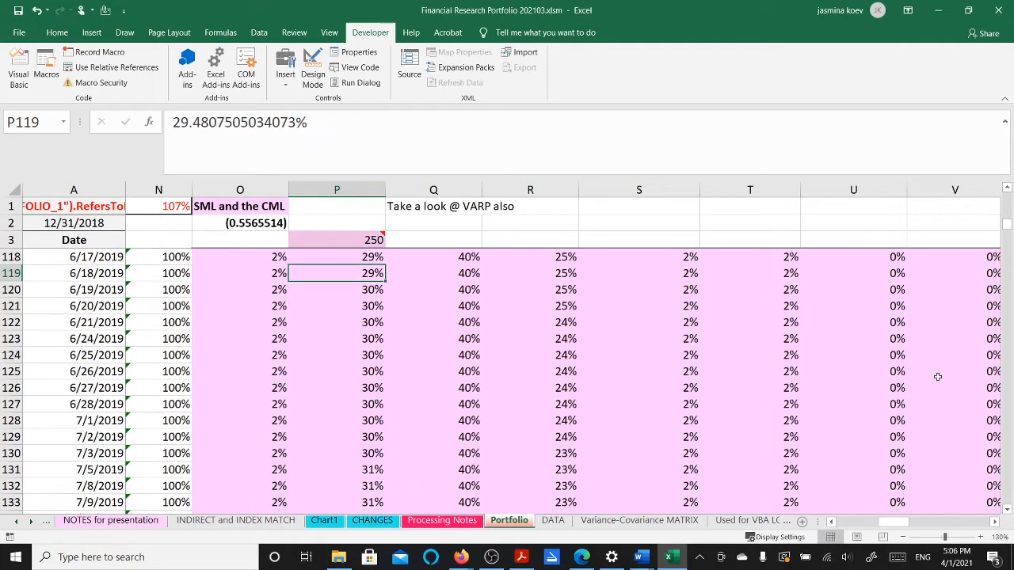
pyautogui.moveTo(1005, 229); pyautogui.dragTo(1004, 312)
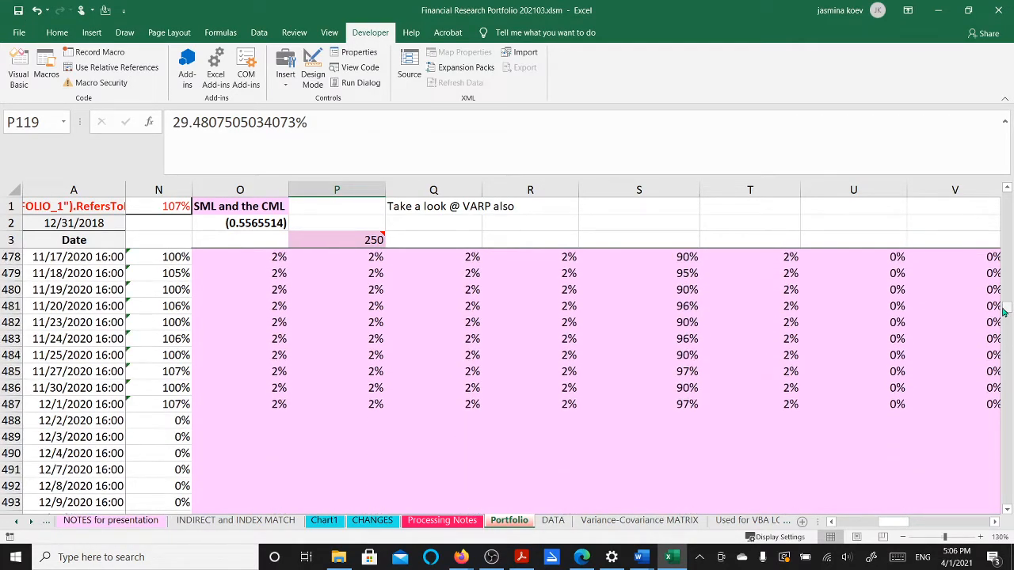
pyautogui.scroll(1, 776, 309)
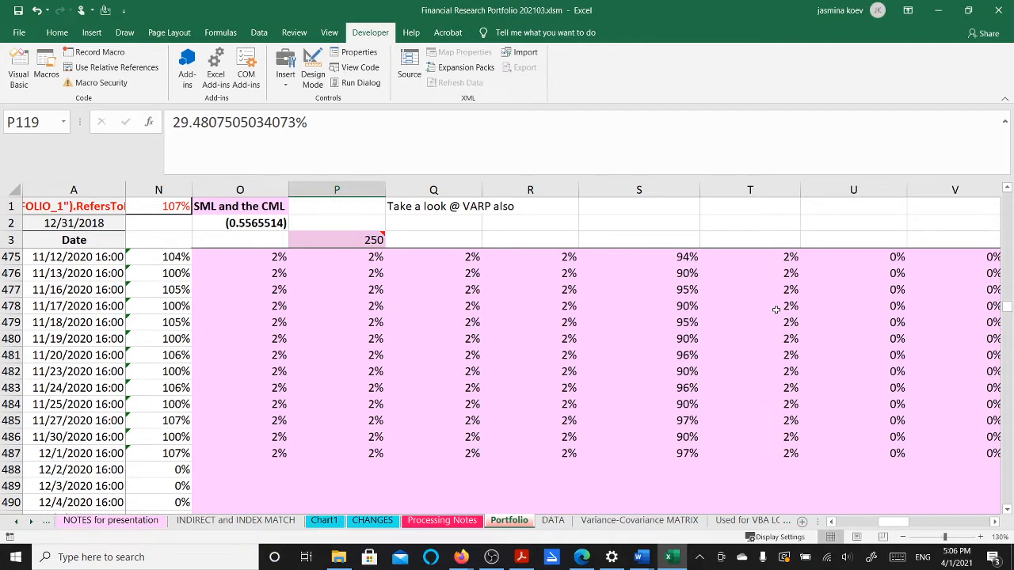
pyautogui.scroll(1, 776, 309)
pyautogui.scroll(-1, 776, 308)
pyautogui.click(689, 450)
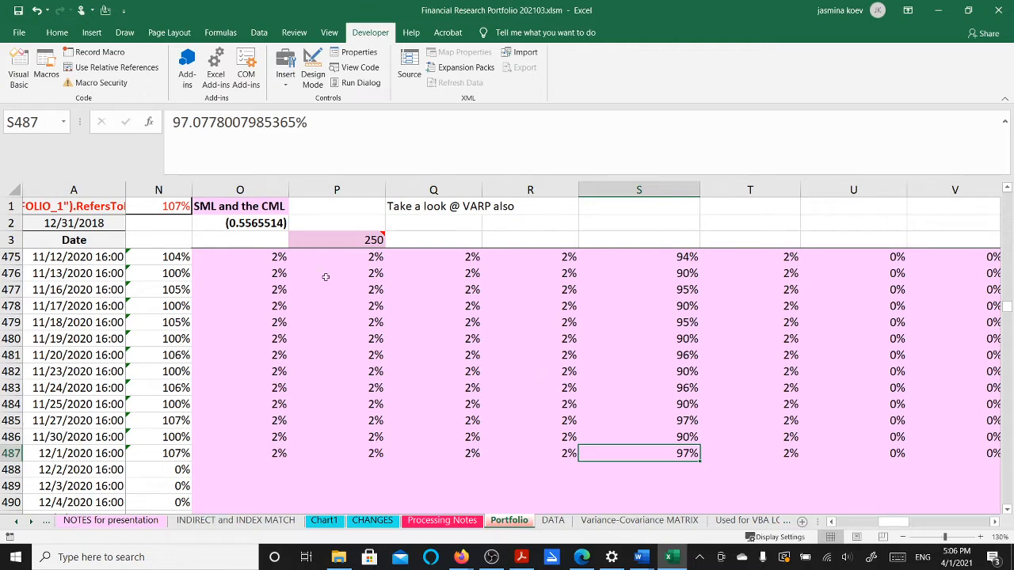
pyautogui.click(111, 238)
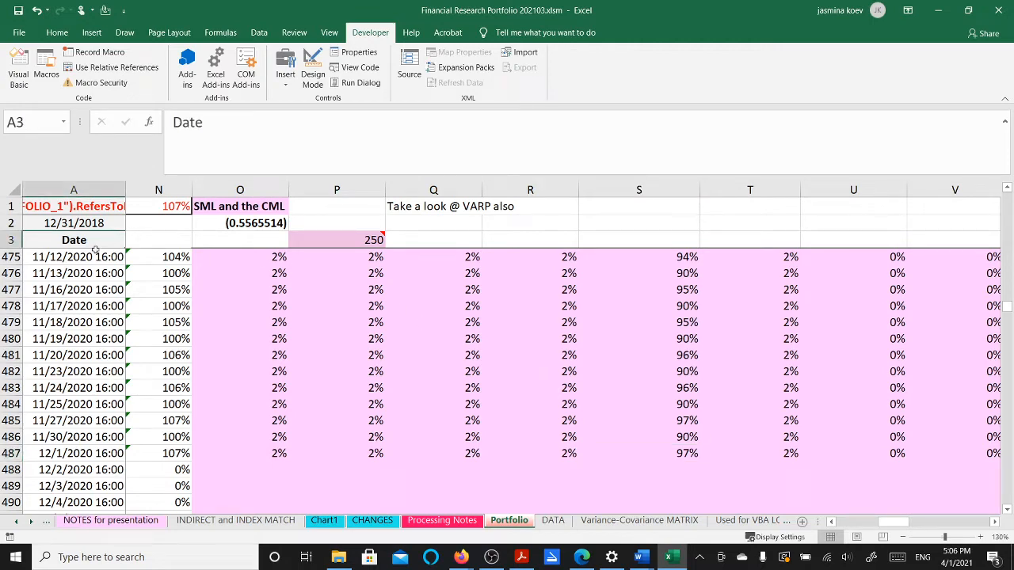
pyautogui.hotkey('ctrl', 'Home')
pyautogui.press('Up')
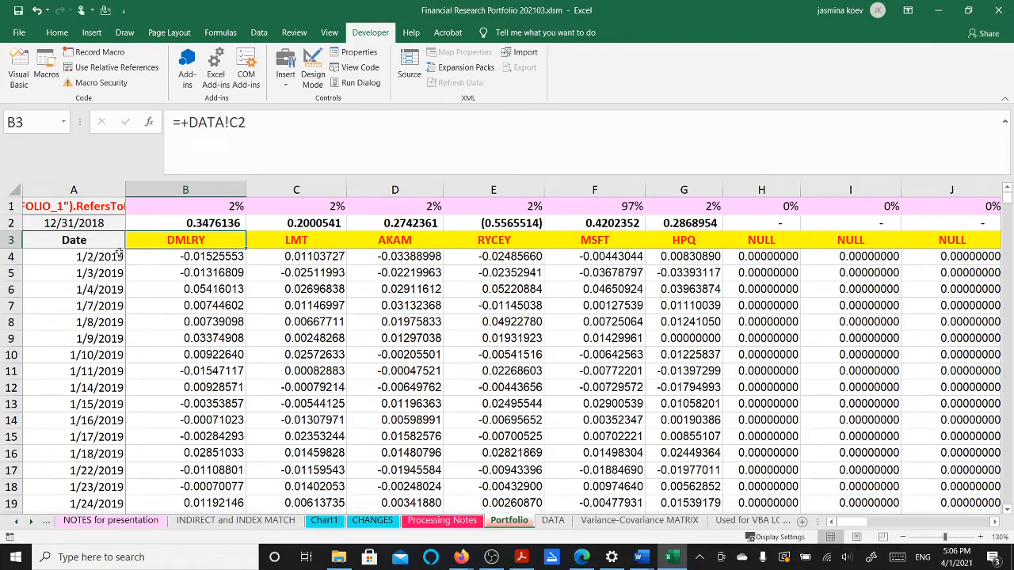
pyautogui.click(587, 241)
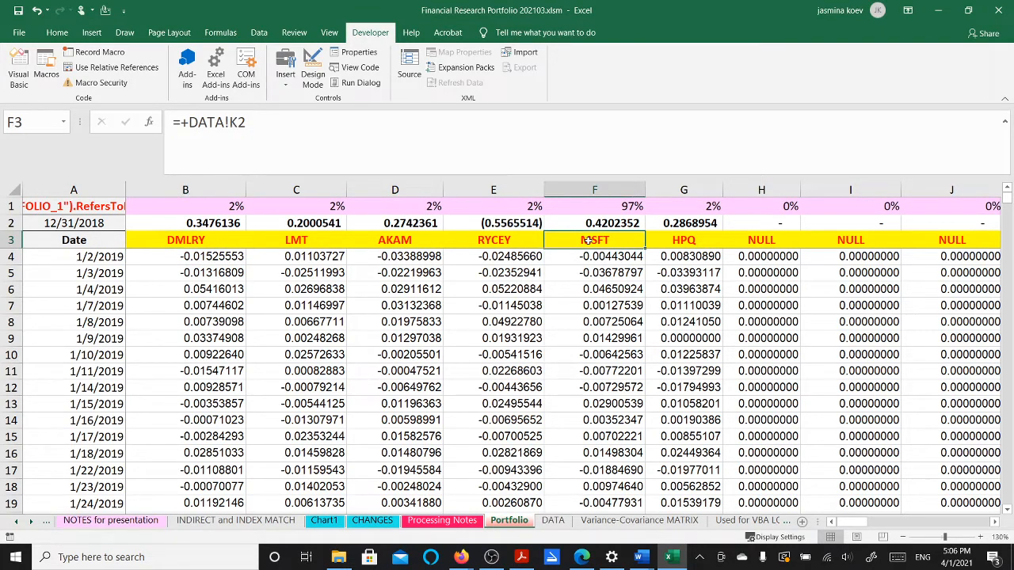
pyautogui.click(110, 255)
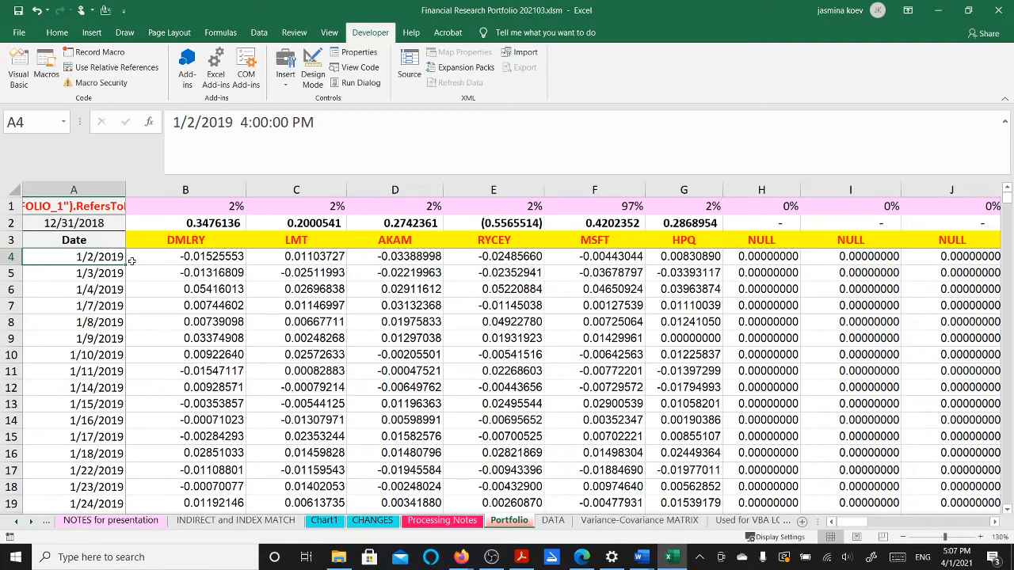
pyautogui.hotkey('ctrl', 'Down')
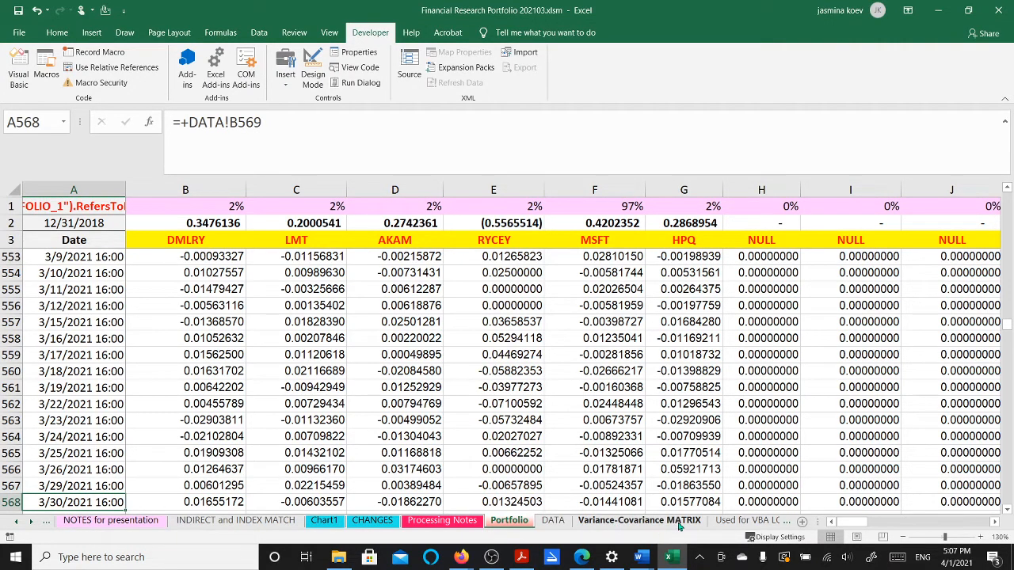
# Scroll over the Chart1 Minimum Variance Frontier, then go back to the Portfolio sheet
pyautogui.click(324, 520)
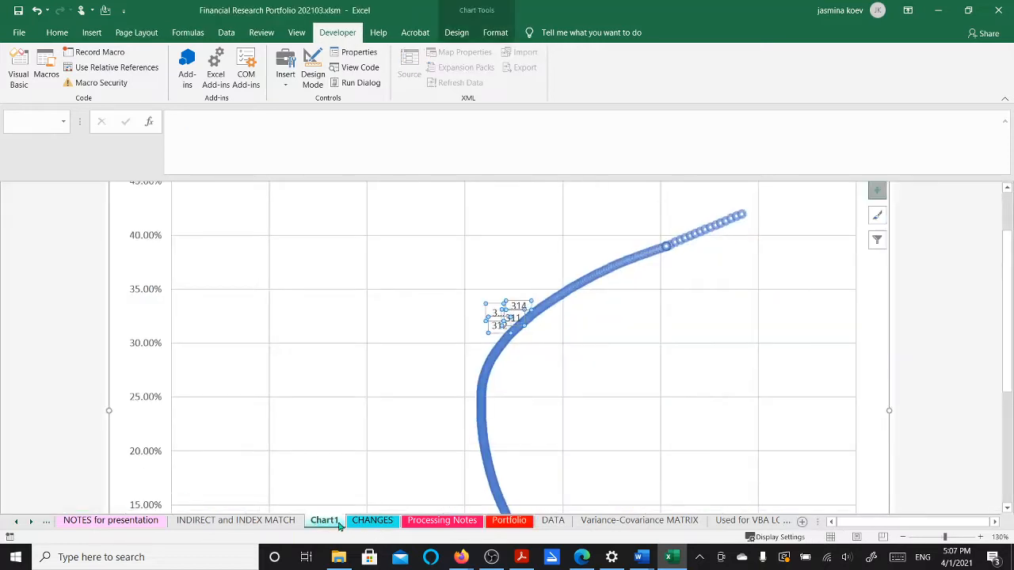
pyautogui.scroll(-6, 497, 383)
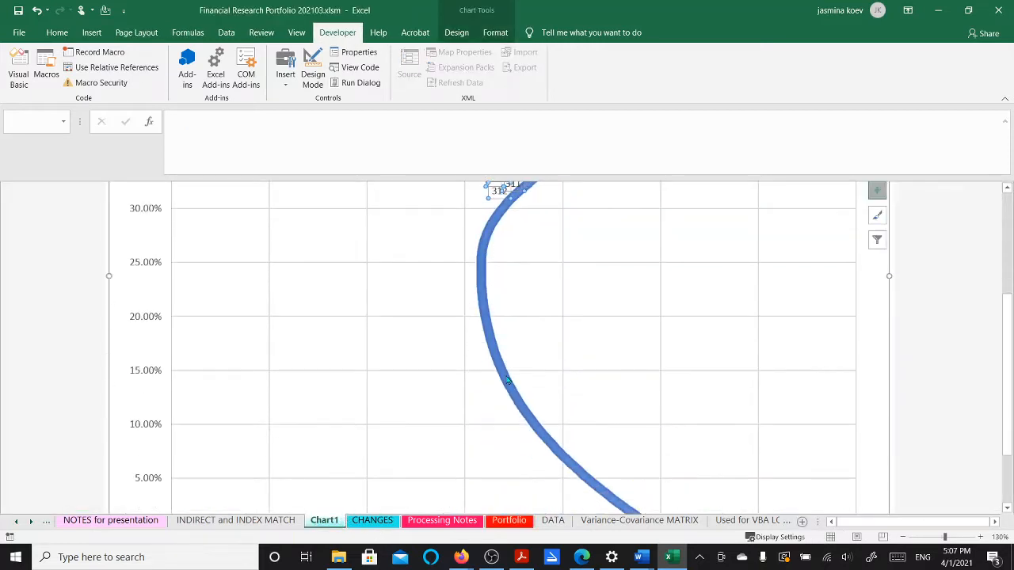
pyautogui.scroll(4, 505, 377)
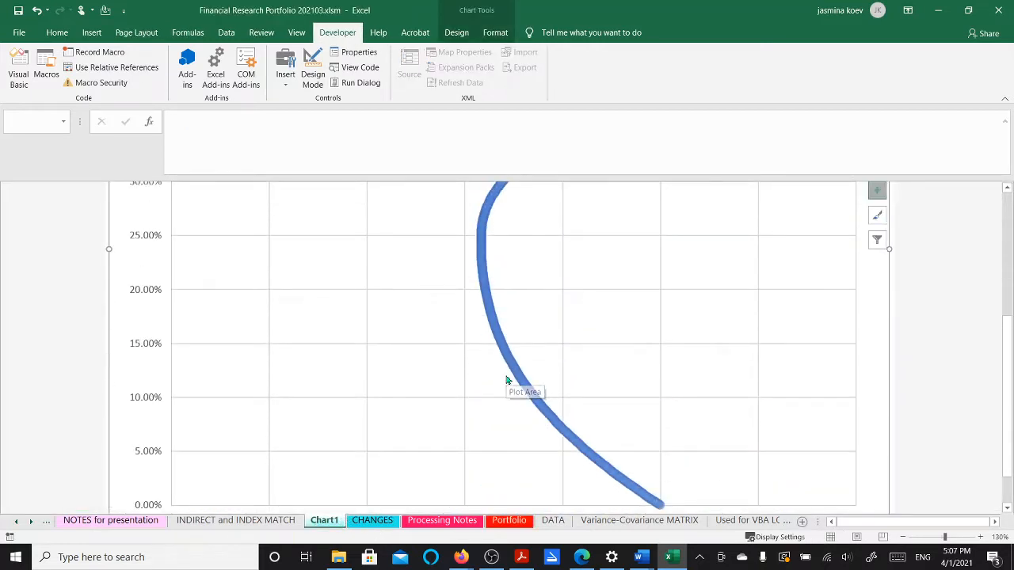
pyautogui.scroll(4, 505, 377)
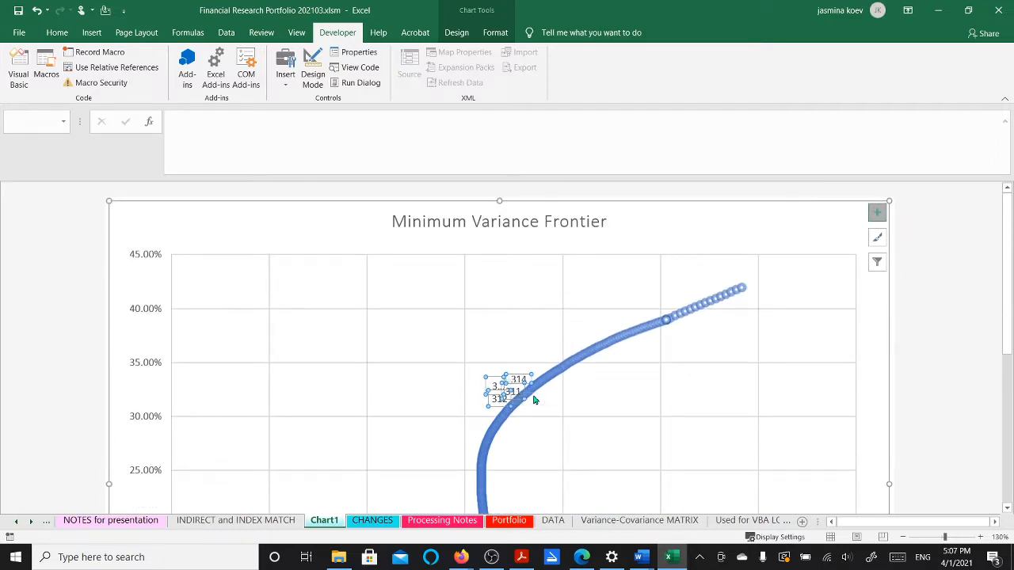
pyautogui.moveTo(534, 400)
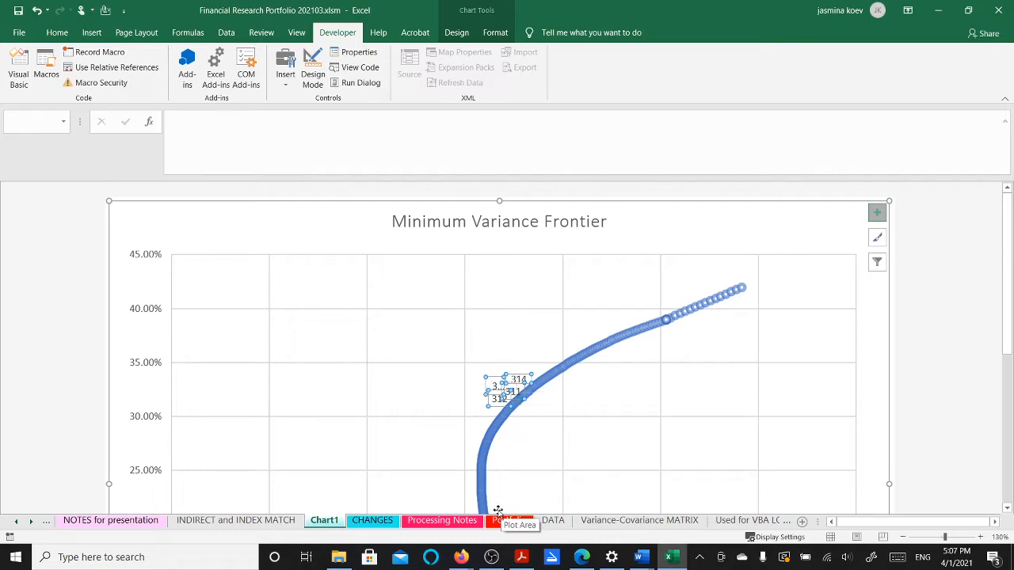
pyautogui.click(523, 520)
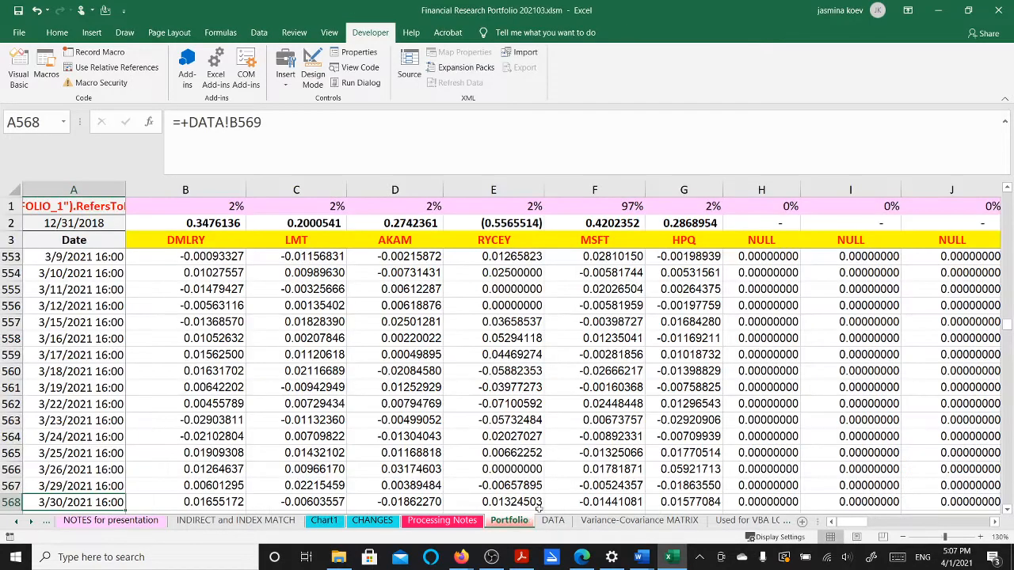
# Inspect the formulas in AF378, AE378 (RANK) and AD378 (Sharpe) without changing them
pyautogui.click(750, 388)
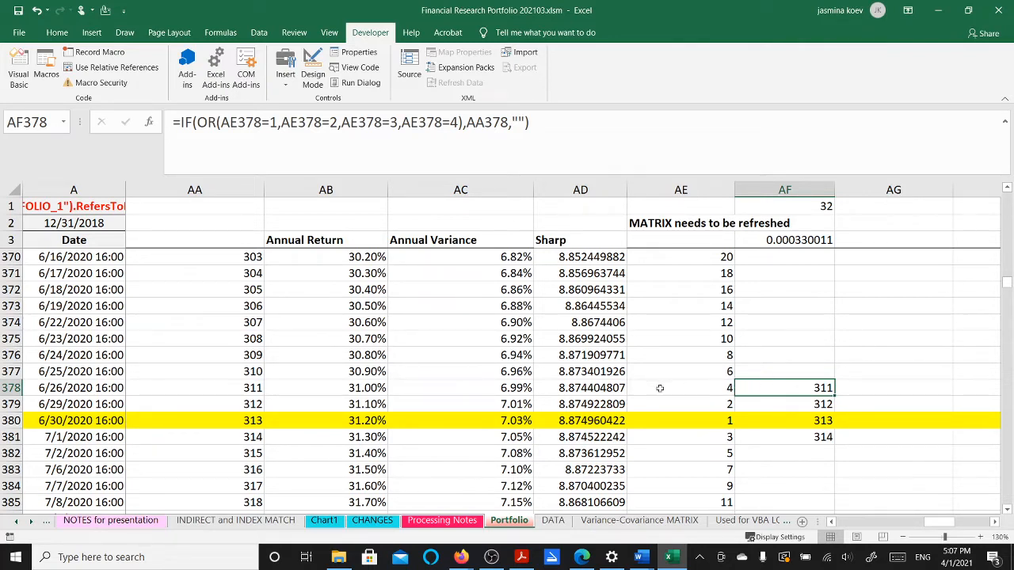
pyautogui.doubleClick(758, 387)
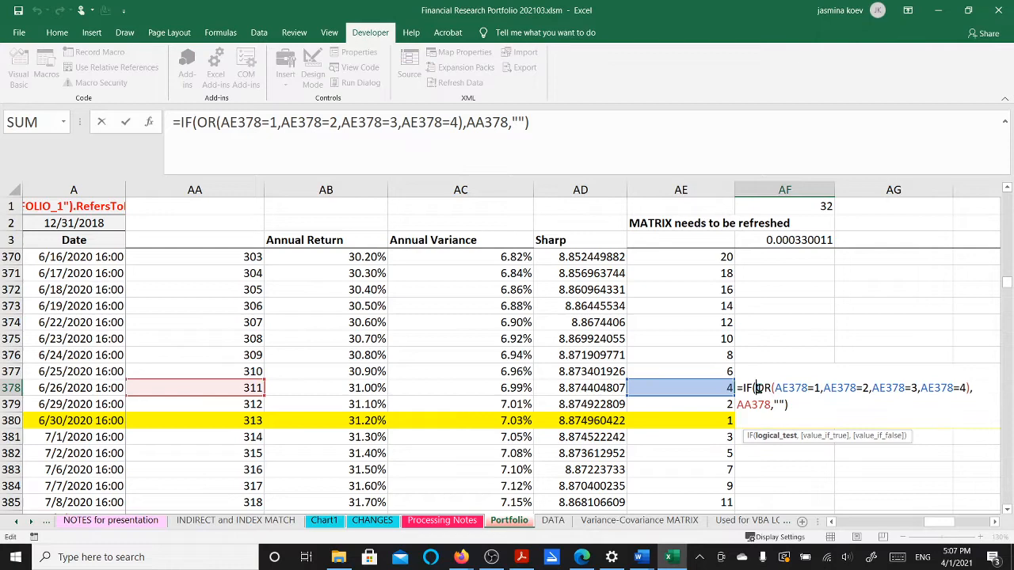
pyautogui.press('Escape')
pyautogui.click(713, 387)
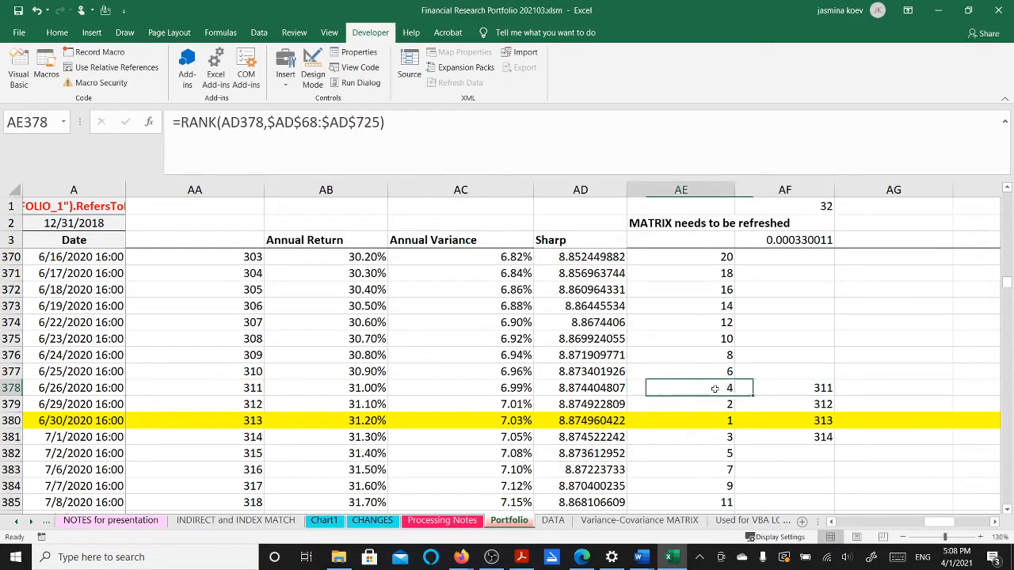
pyautogui.doubleClick(713, 388)
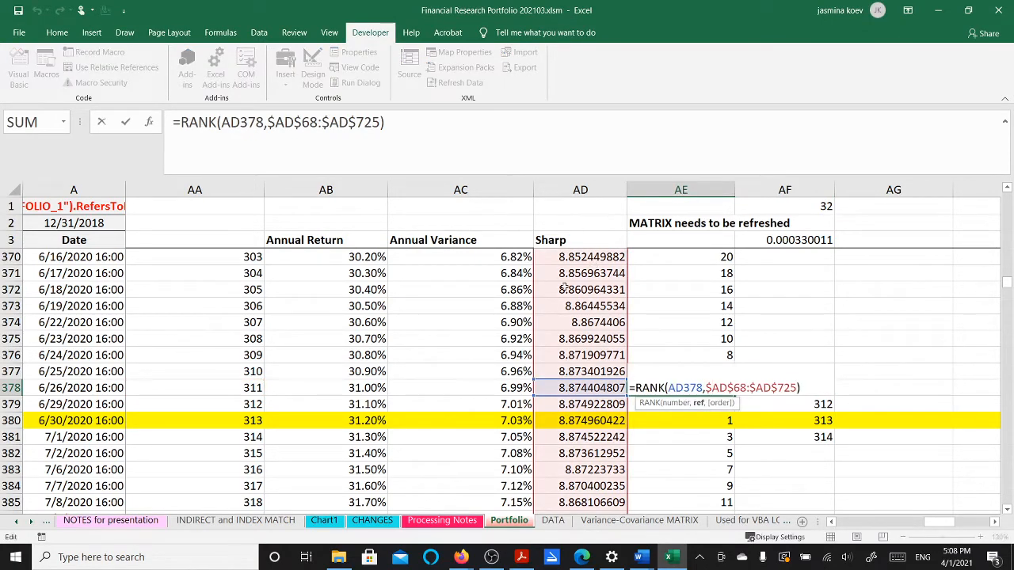
pyautogui.press('Escape')
pyautogui.doubleClick(584, 387)
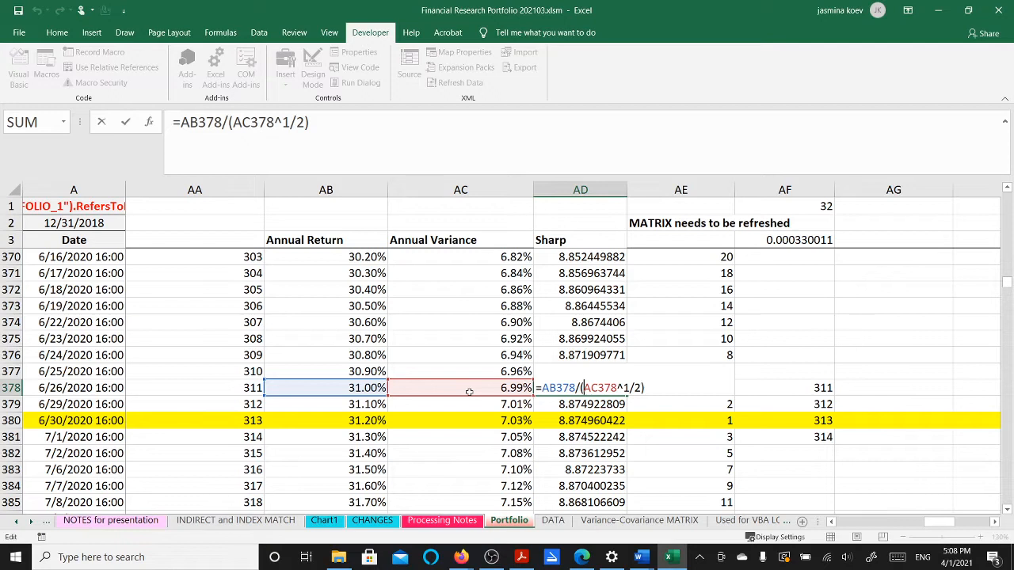
pyautogui.hotkey('ctrl', 'Return')
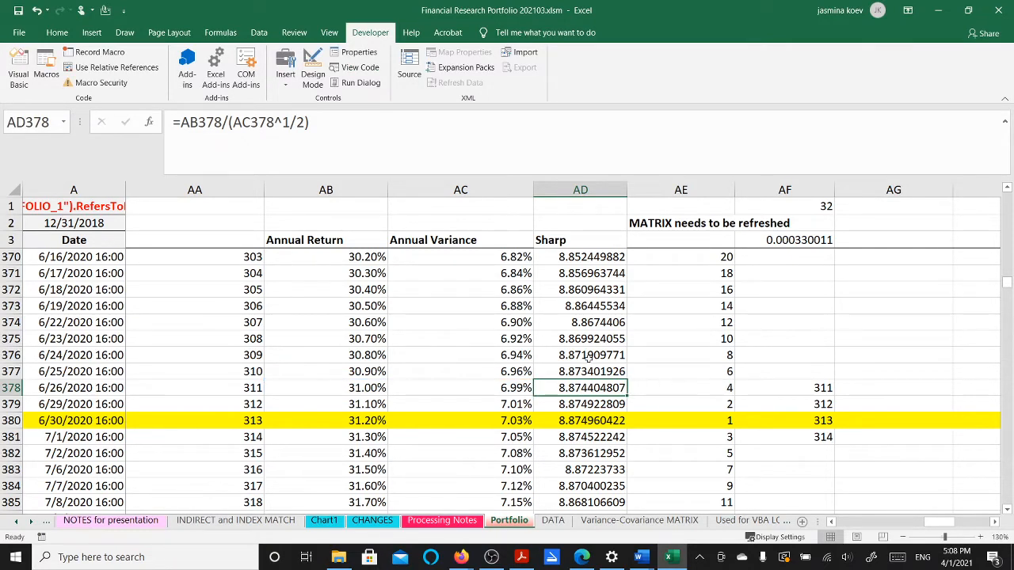
# Compare Sharpe values in AD376:AD380, pick the highest at AD380, and return to the frontier chart
pyautogui.moveTo(587, 358); pyautogui.dragTo(590, 427)
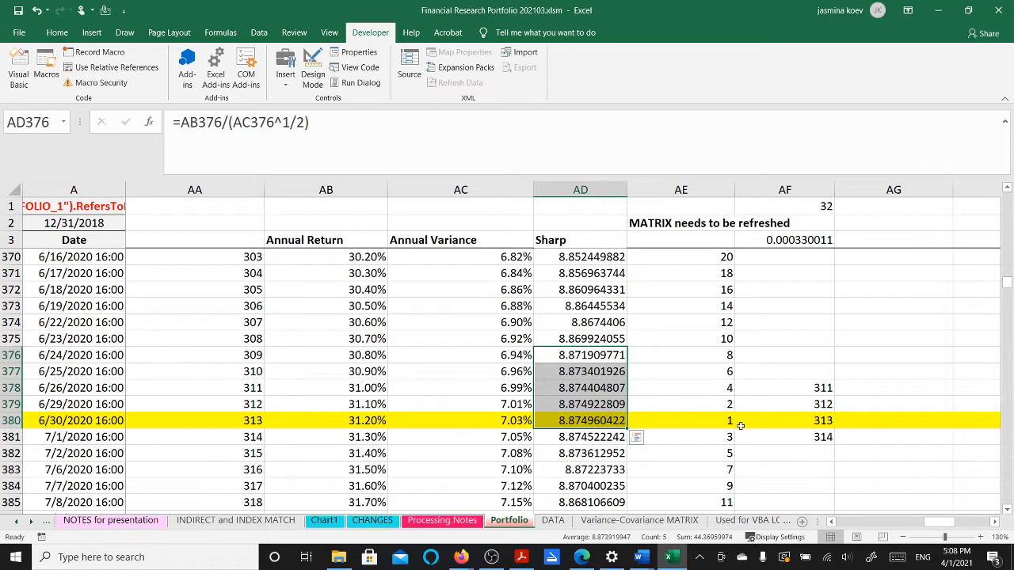
pyautogui.click(564, 421)
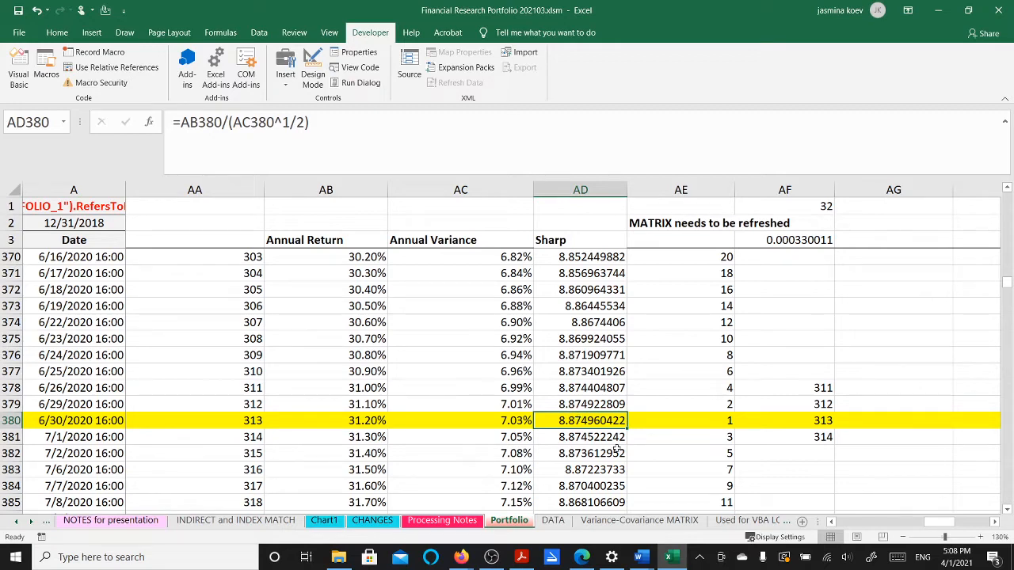
pyautogui.click(323, 523)
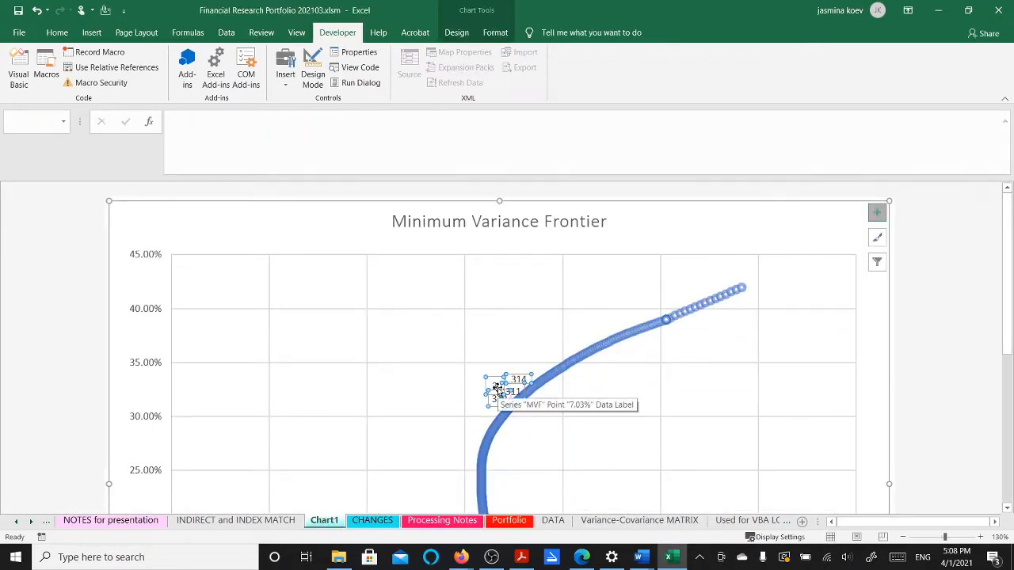
# Drag the frontier's 313 data label slightly so it no longer overlaps neighbouring labels
pyautogui.click(497, 389)
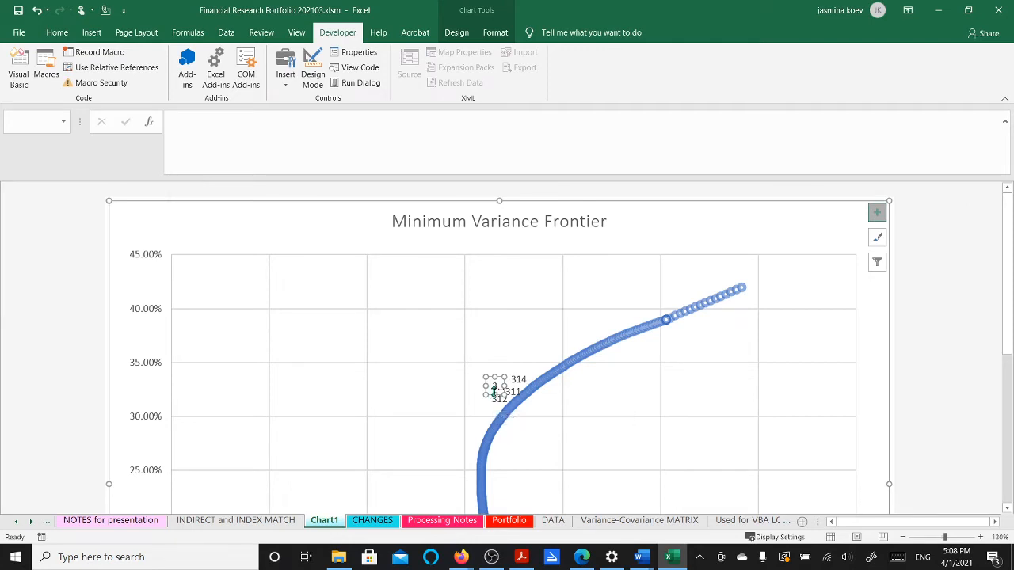
pyautogui.click(530, 400)
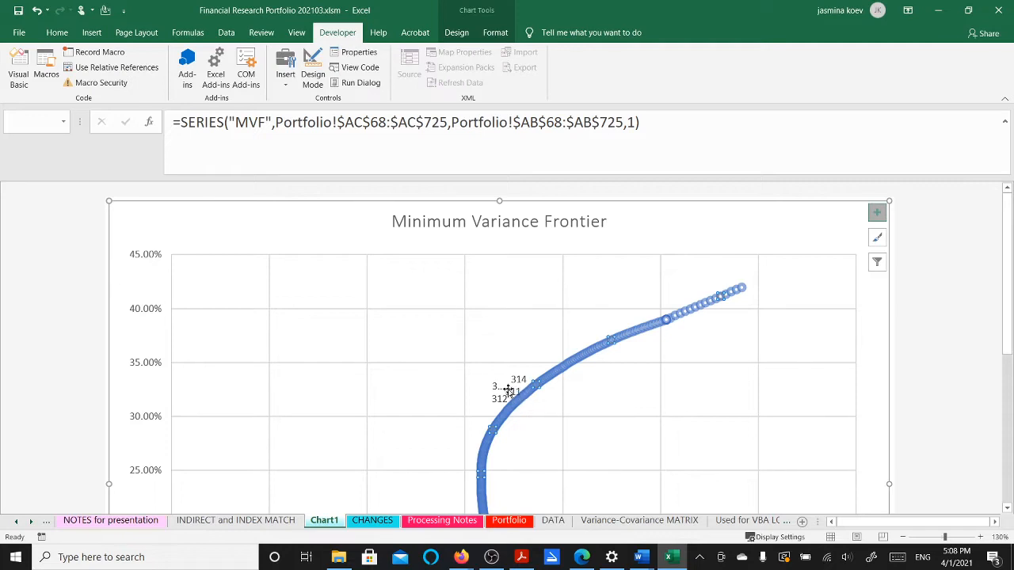
pyautogui.click(496, 388)
pyautogui.click(485, 384)
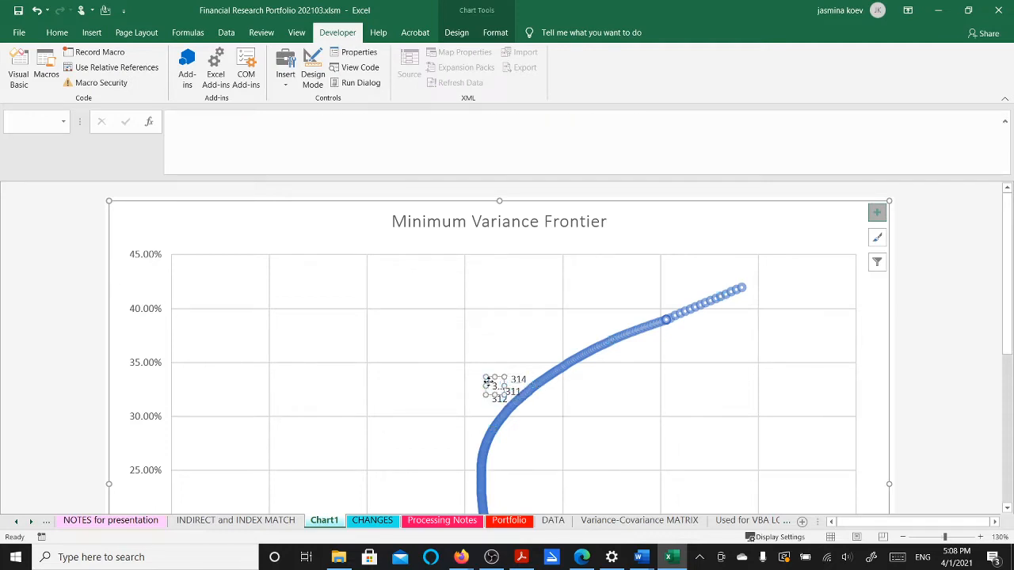
pyautogui.moveTo(484, 383)
pyautogui.mouseDown()
pyautogui.moveTo(474, 384)
pyautogui.moveTo(507, 385)
pyautogui.mouseUp()
pyautogui.click(528, 393)
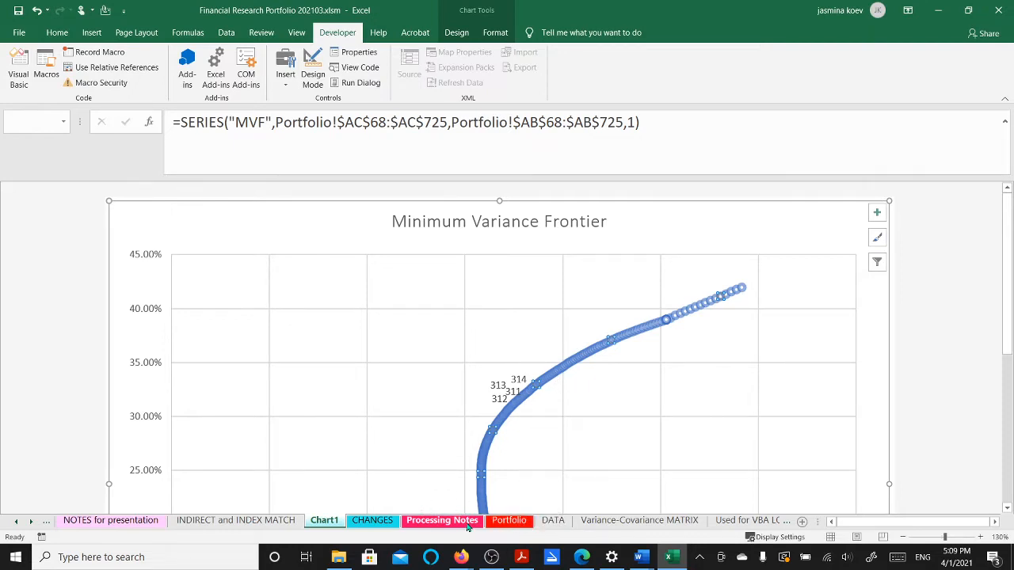
pyautogui.click(509, 523)
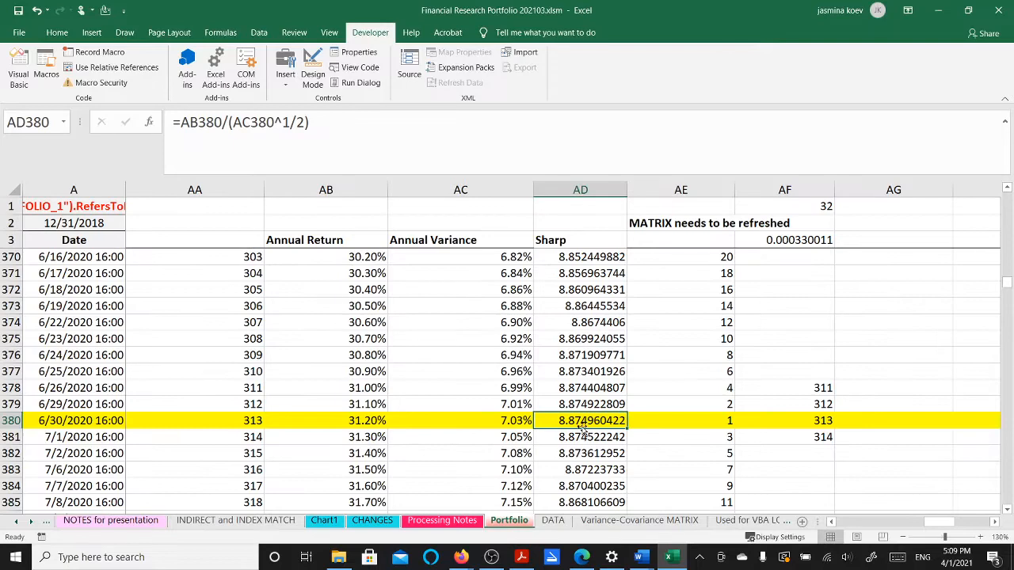
# Select run 313's twelve weights in O380:Z380 and copy them
pyautogui.press('Left')
pyautogui.press('Left')
pyautogui.press('Left')
pyautogui.press('Left')
pyautogui.press('Left')
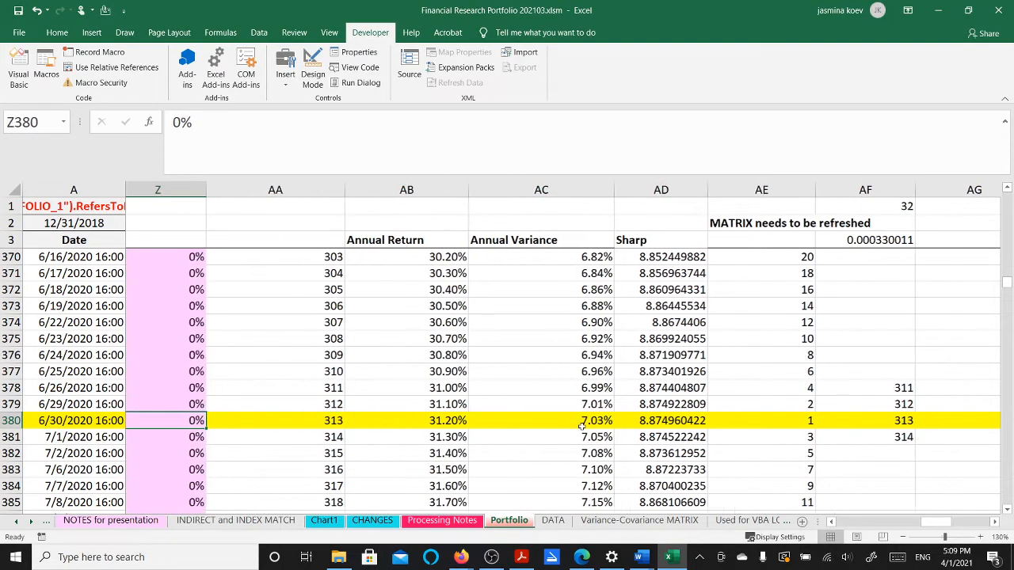
pyautogui.press('Left')
pyautogui.press('Left')
pyautogui.press('Left')
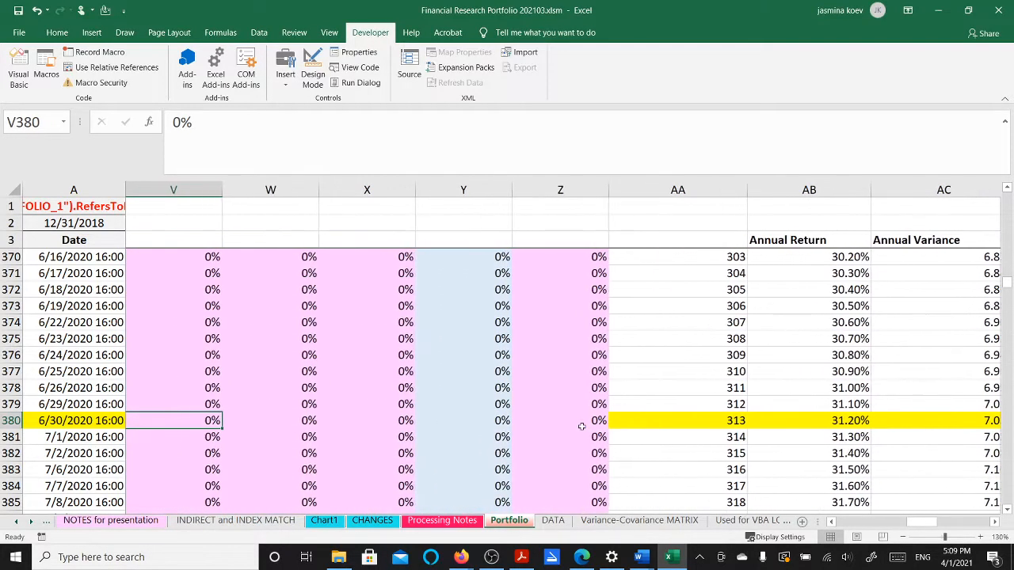
pyautogui.press('Left')
pyautogui.press('Left')
pyautogui.press('Left')
pyautogui.press('Left')
pyautogui.press('Left')
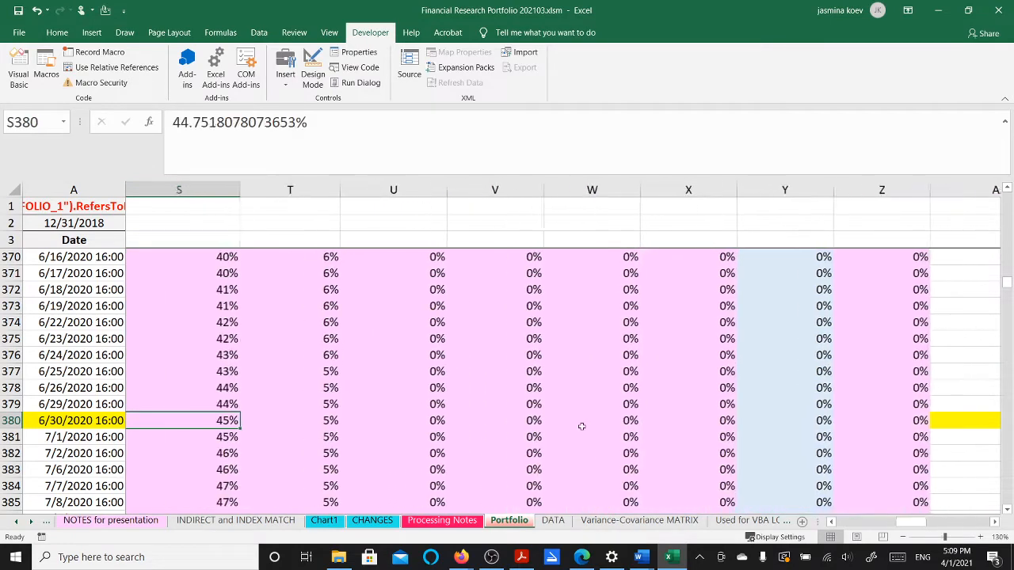
pyautogui.press('Left')
pyautogui.press('Left')
pyautogui.press('Left')
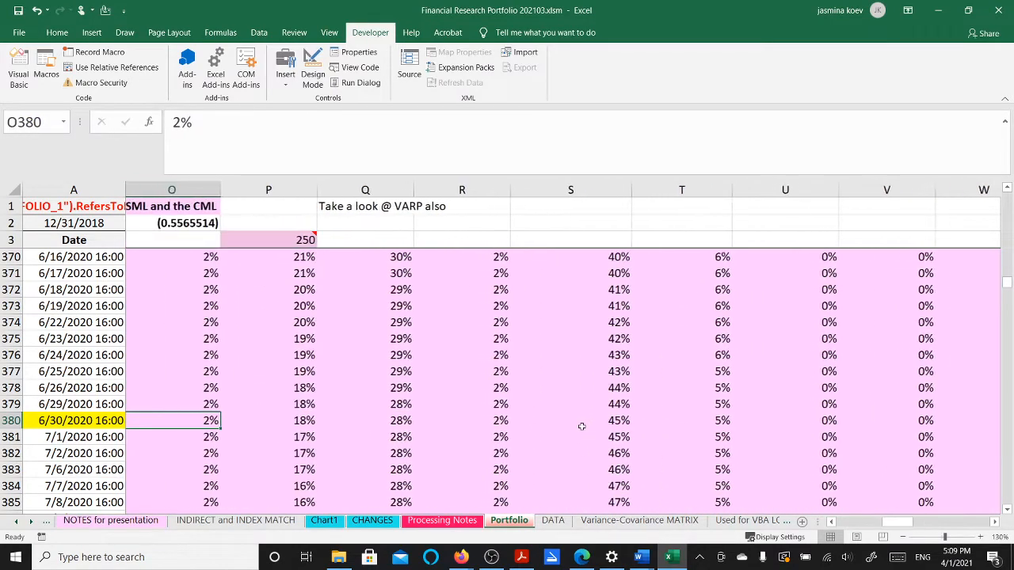
pyautogui.press('Right')
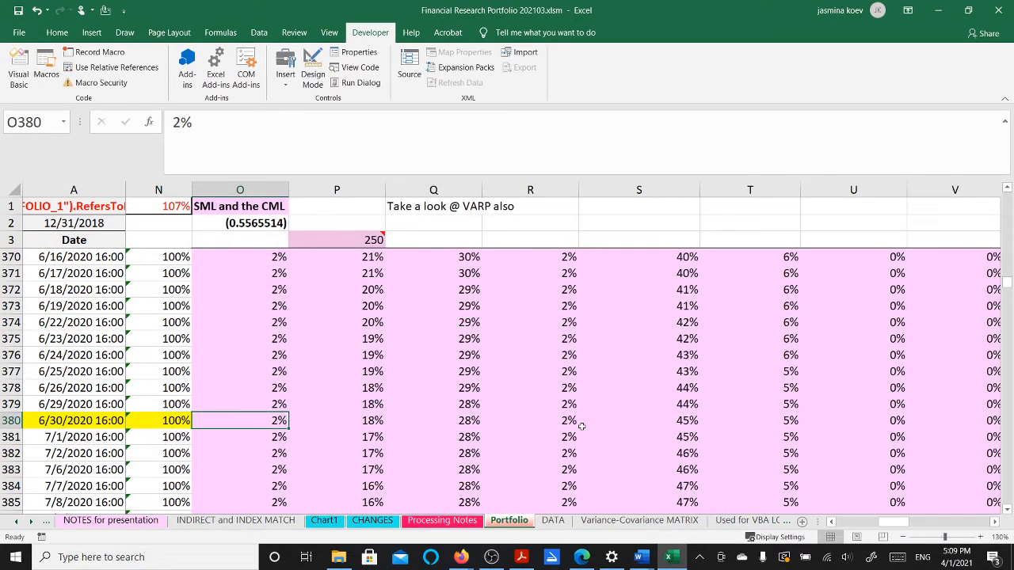
pyautogui.hotkey('shift', 'Right')
pyautogui.hotkey('shift', 'Right')
pyautogui.hotkey('shift', 'Right')
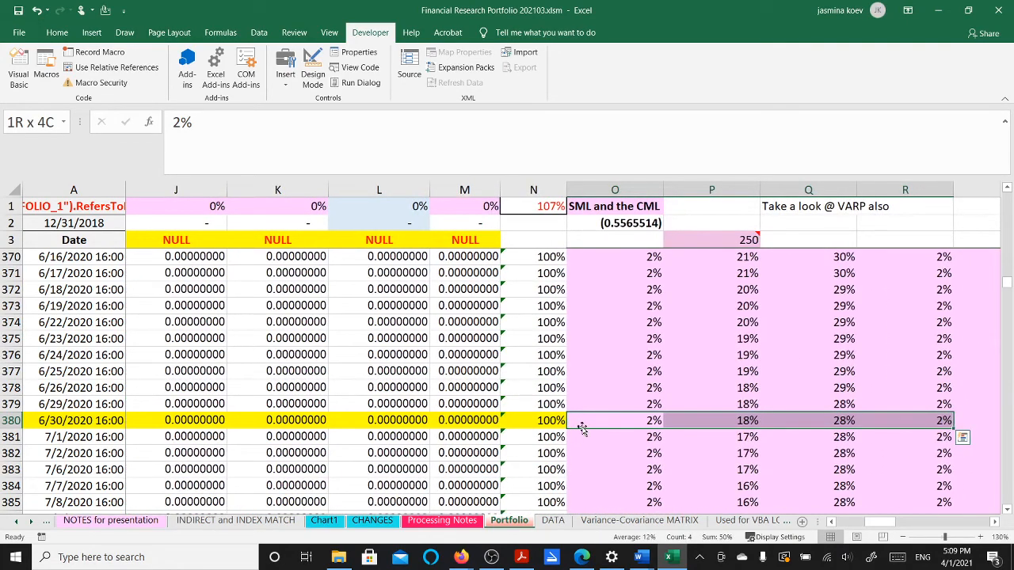
pyautogui.hotkey('shift', 'Right')
pyautogui.hotkey('shift', 'Right')
pyautogui.hotkey('shift', 'Right')
pyautogui.hotkey('shift', 'Right')
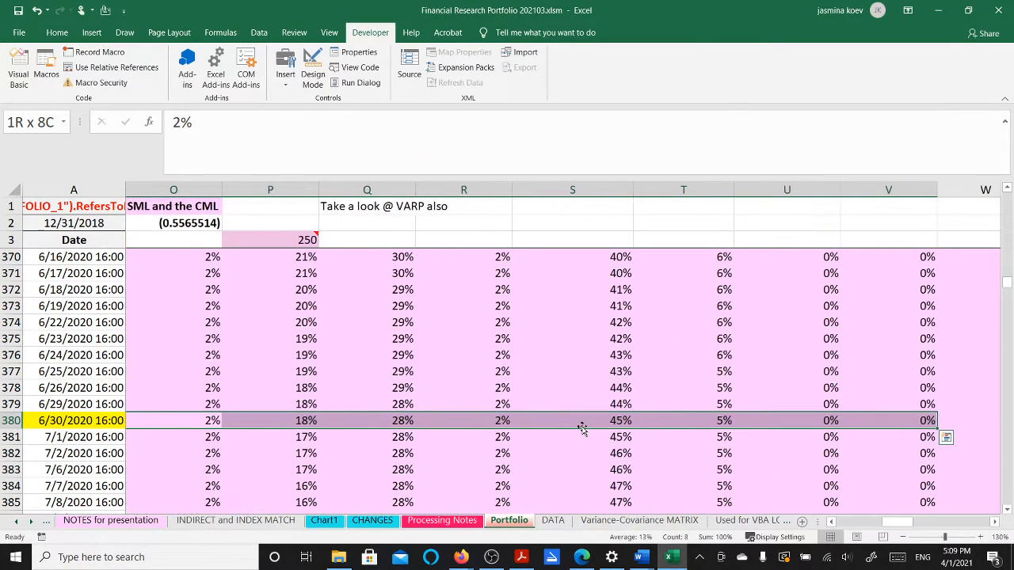
pyautogui.hotkey('shift', 'Right')
pyautogui.hotkey('shift', 'Right')
pyautogui.hotkey('shift', 'Right')
pyautogui.hotkey('shift', 'Right')
pyautogui.hotkey('shift', 'Right')
pyautogui.hotkey('shift', 'Right')
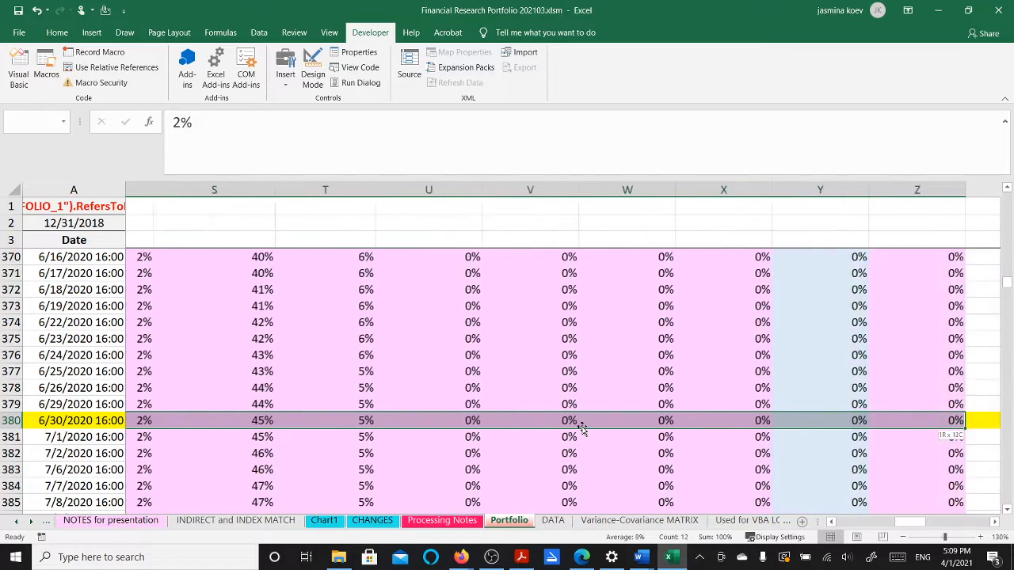
pyautogui.hotkey('shift', 'Right')
pyautogui.hotkey('shift', 'Left')
pyautogui.hotkey('shift', 'Left')
pyautogui.hotkey('shift', 'Left')
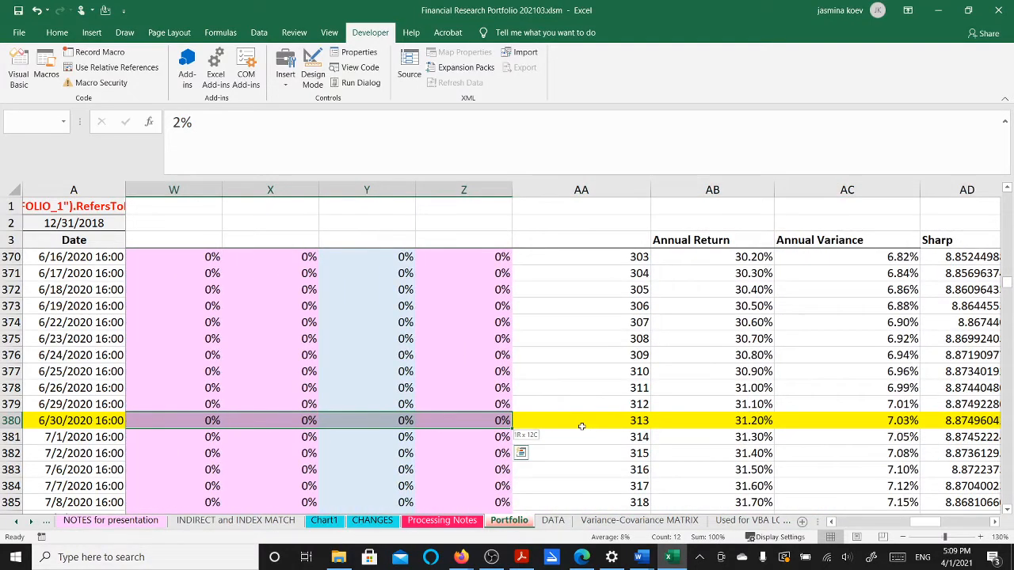
pyautogui.hotkey('ctrl', 'c')
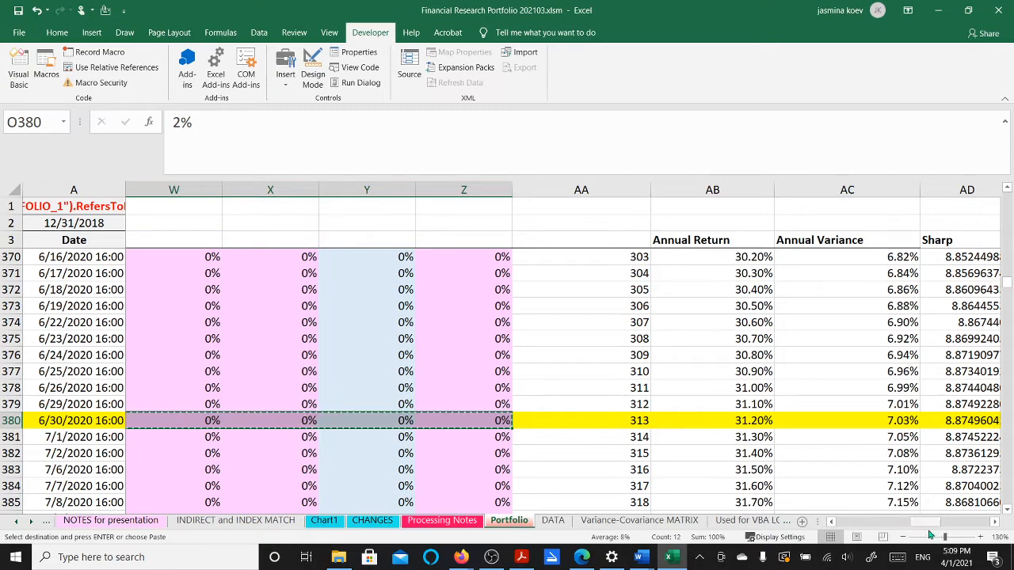
pyautogui.moveTo(925, 522); pyautogui.dragTo(854, 527)
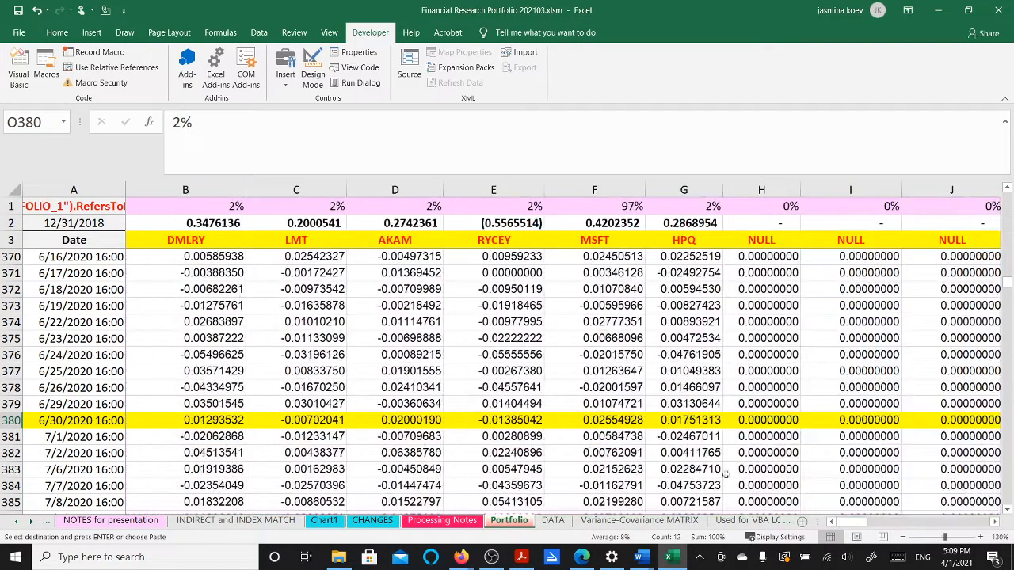
# Paste the copied run 313 weights into the weights row starting at B1
pyautogui.click(201, 199)
pyautogui.rightClick(202, 203)
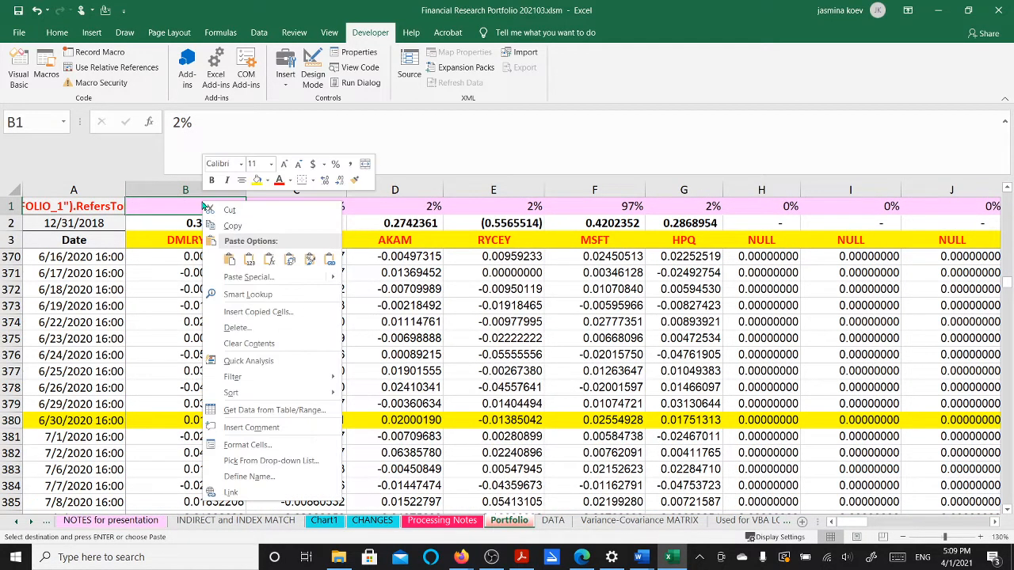
pyautogui.click(229, 261)
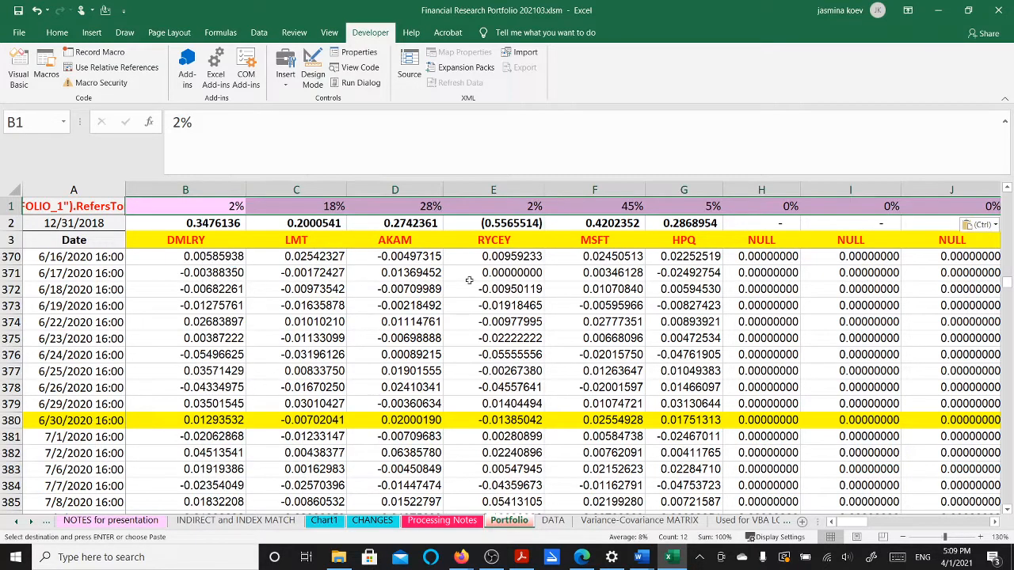
# Inspect the SUMPRODUCT return formula in O29 and the MMULT variance formula in O27
pyautogui.click(787, 385)
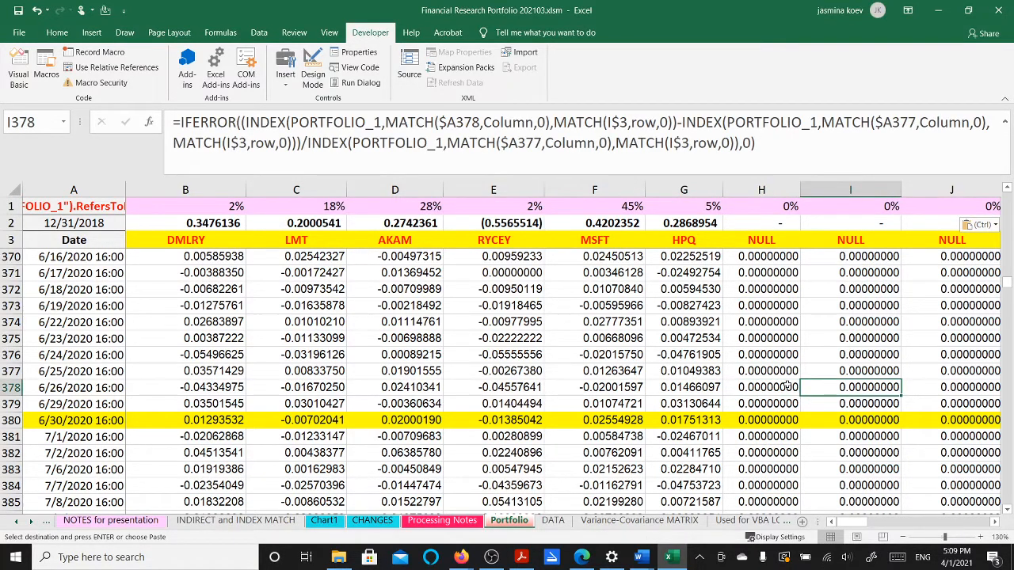
pyautogui.press('Right')
pyautogui.press('Right')
pyautogui.press('Right')
pyautogui.press('Right')
pyautogui.press('Right')
pyautogui.press('Right')
pyautogui.press('Right')
pyautogui.press('Right')
pyautogui.press('Right')
pyautogui.press('Right')
pyautogui.press('Right')
pyautogui.press('Right')
pyautogui.press('Right')
pyautogui.press('Right')
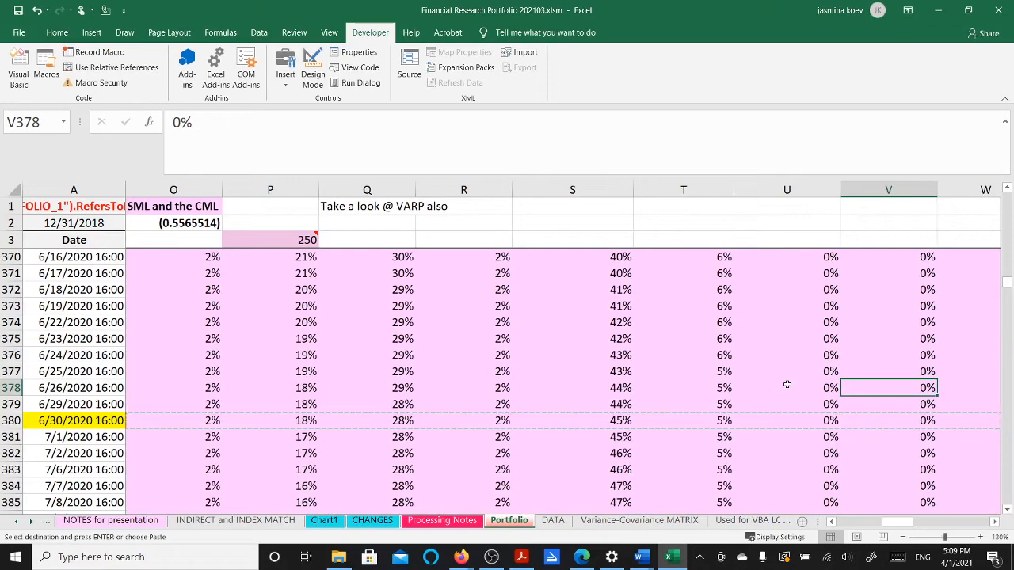
pyautogui.press('Escape')
pyautogui.press('Up')
pyautogui.press('Up')
pyautogui.press('Up')
pyautogui.press('Up')
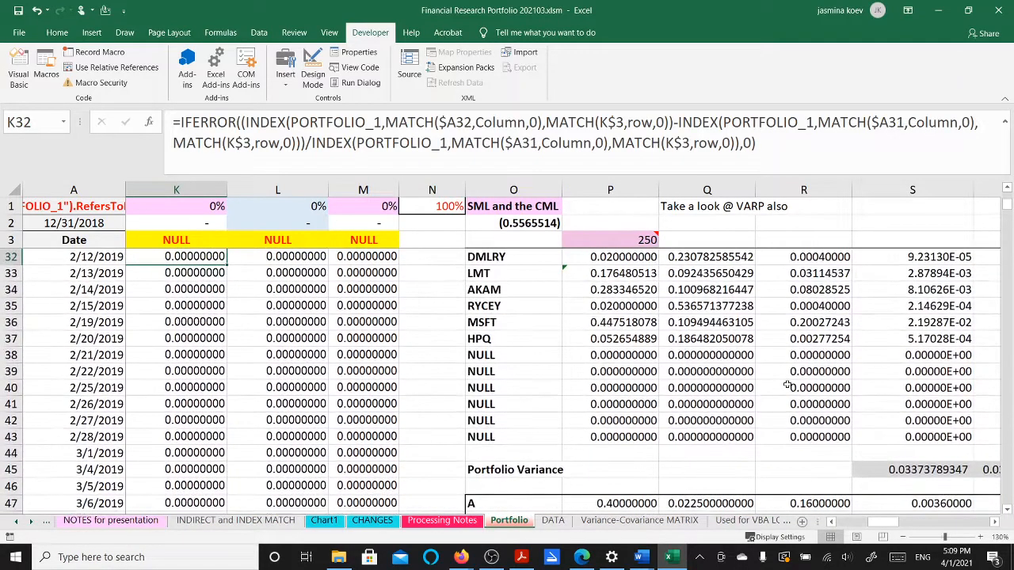
pyautogui.scroll(4, 820, 355)
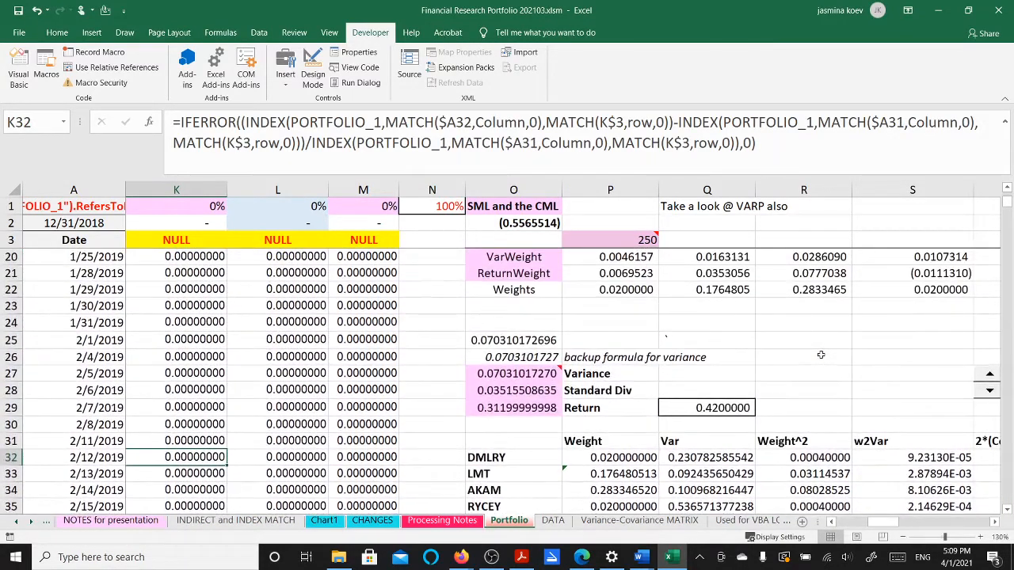
pyautogui.click(541, 407)
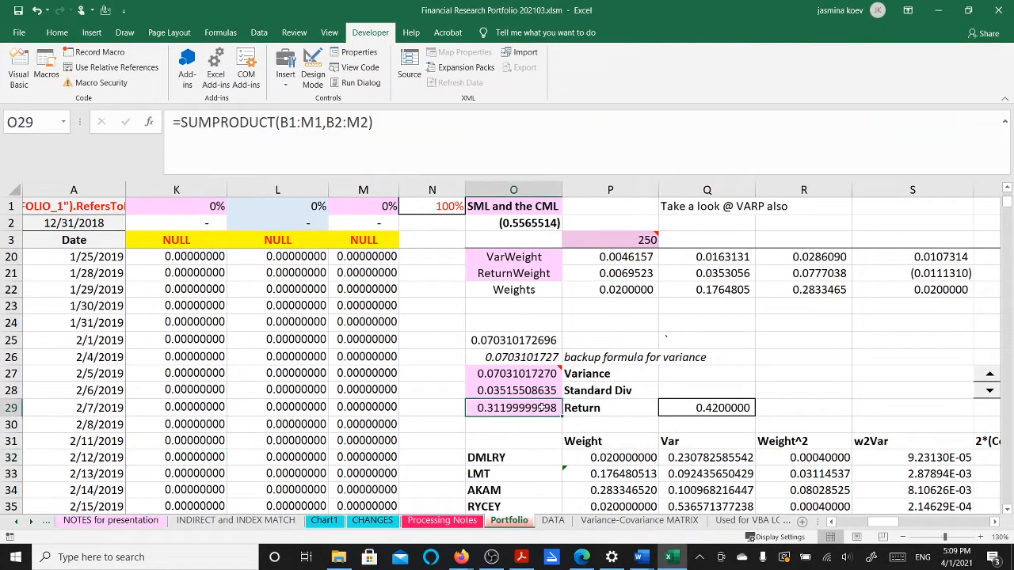
pyautogui.click(531, 373)
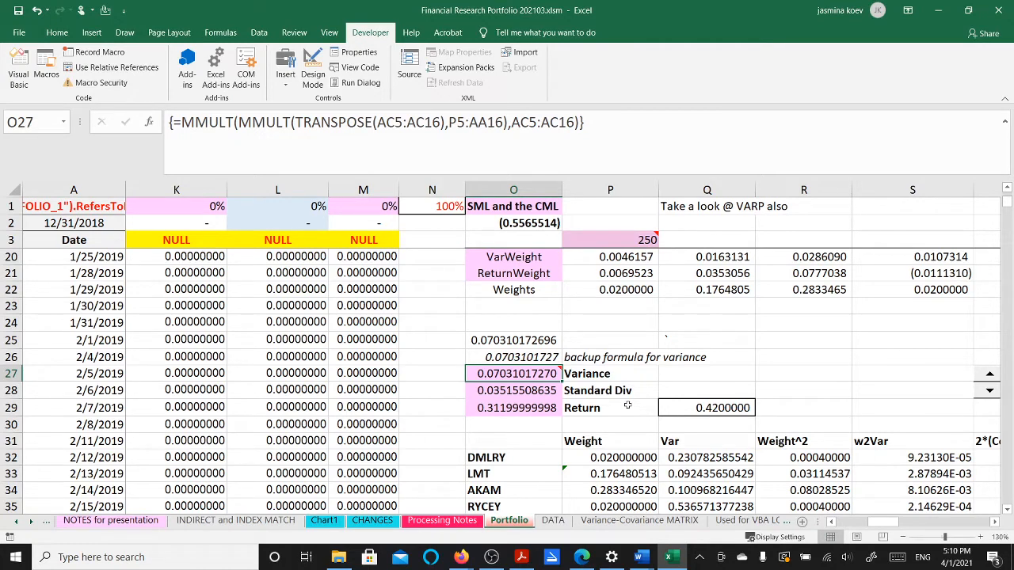
# Enter =1/6 in B1 and fill it across to G1 for equal 17% weights
pyautogui.click(101, 204)
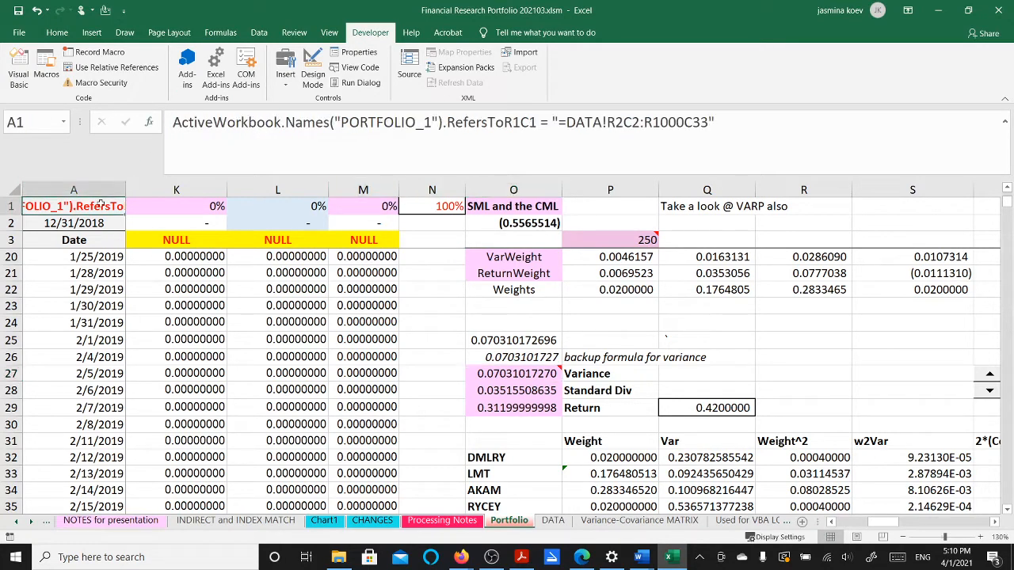
pyautogui.press('Right')
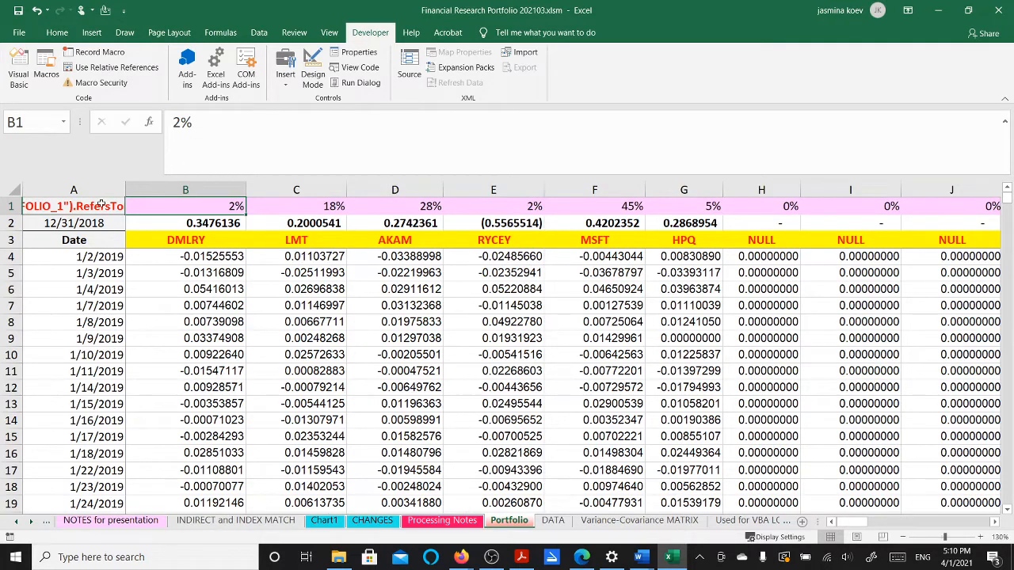
pyautogui.write('=')
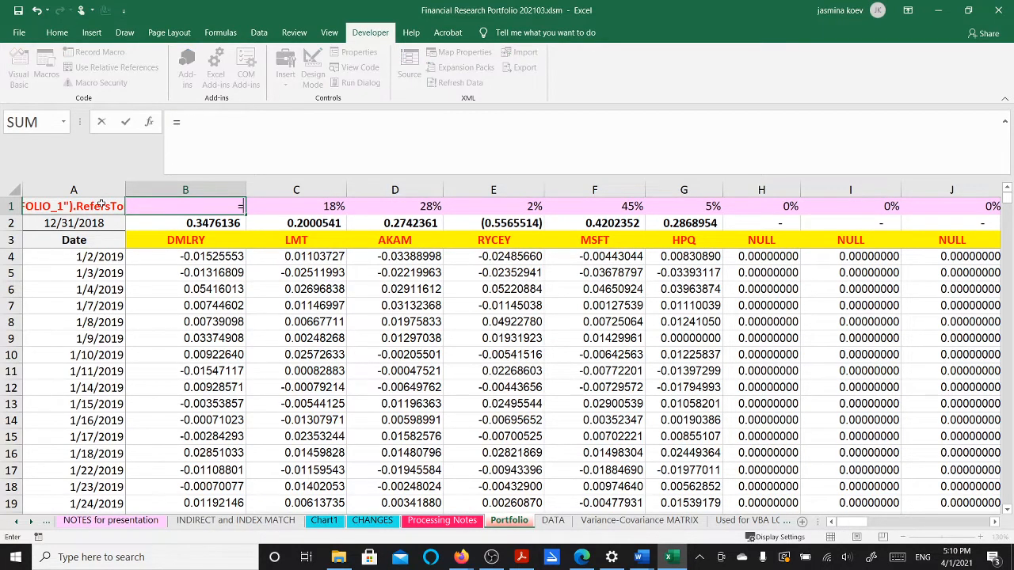
pyautogui.write('1/6')
pyautogui.press('Return')
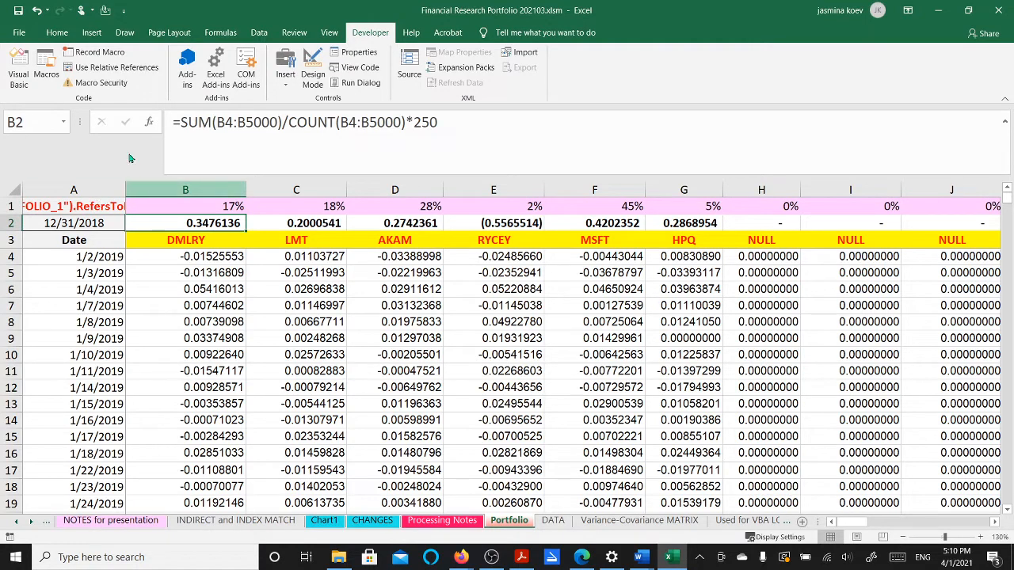
pyautogui.click(228, 205)
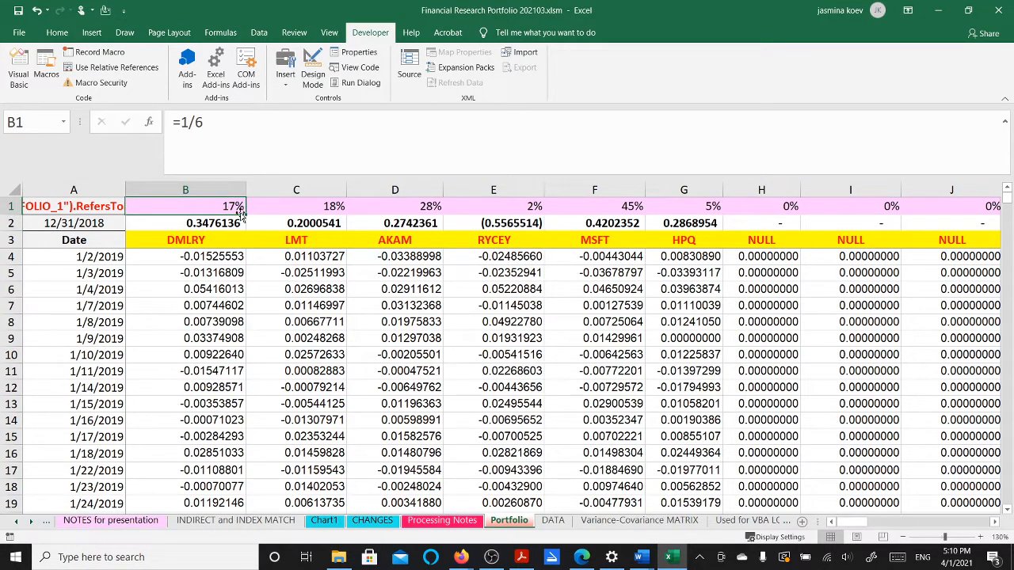
pyautogui.moveTo(244, 214); pyautogui.dragTo(701, 218)
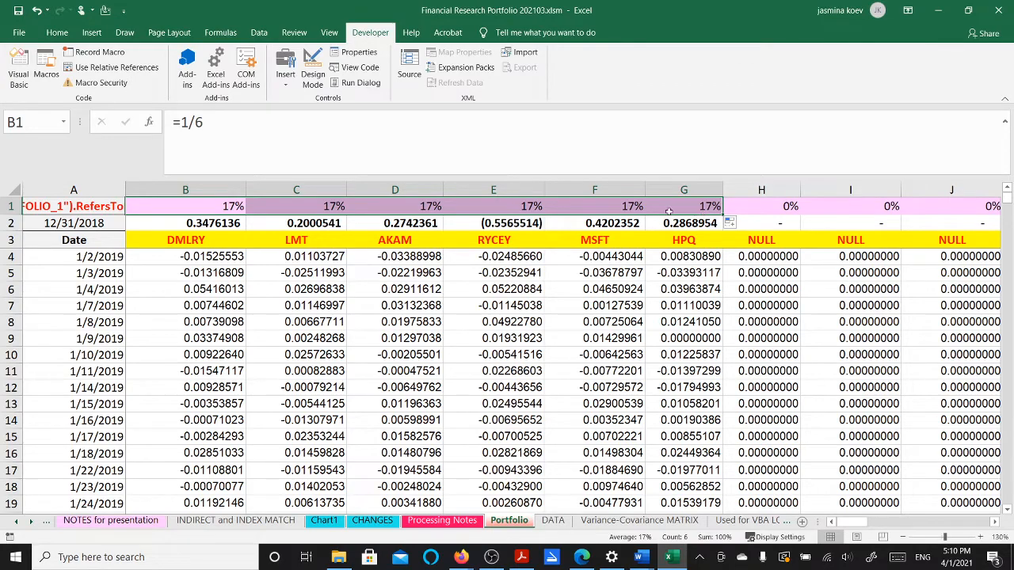
pyautogui.click(903, 437)
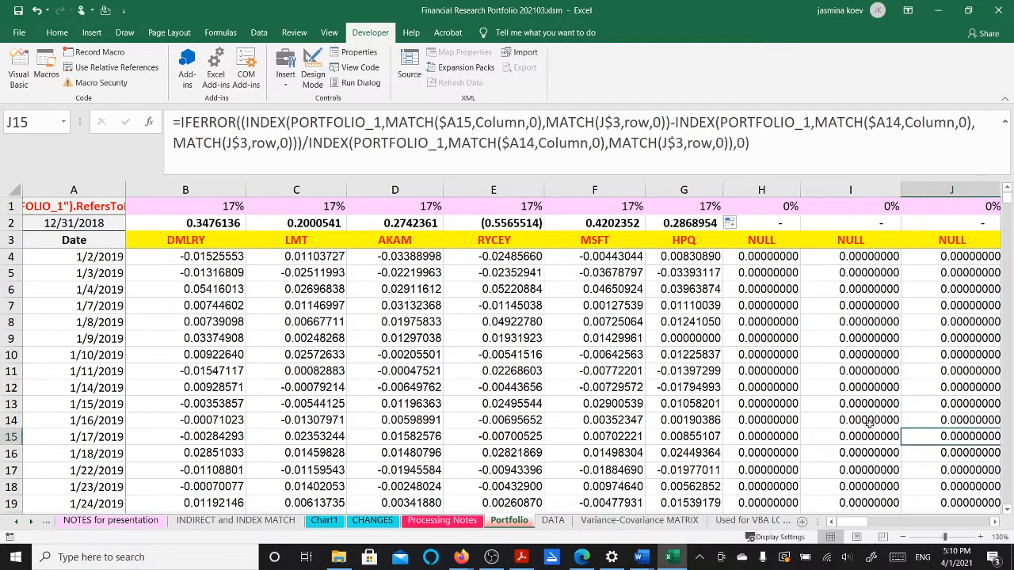
# Review the covariance matrix and results, then undo the fill so only B1 keeps =1/6
pyautogui.press('Right')
pyautogui.press('Right')
pyautogui.press('Right')
pyautogui.press('Right')
pyautogui.press('Right')
pyautogui.press('Right')
pyautogui.press('Right')
pyautogui.press('Right')
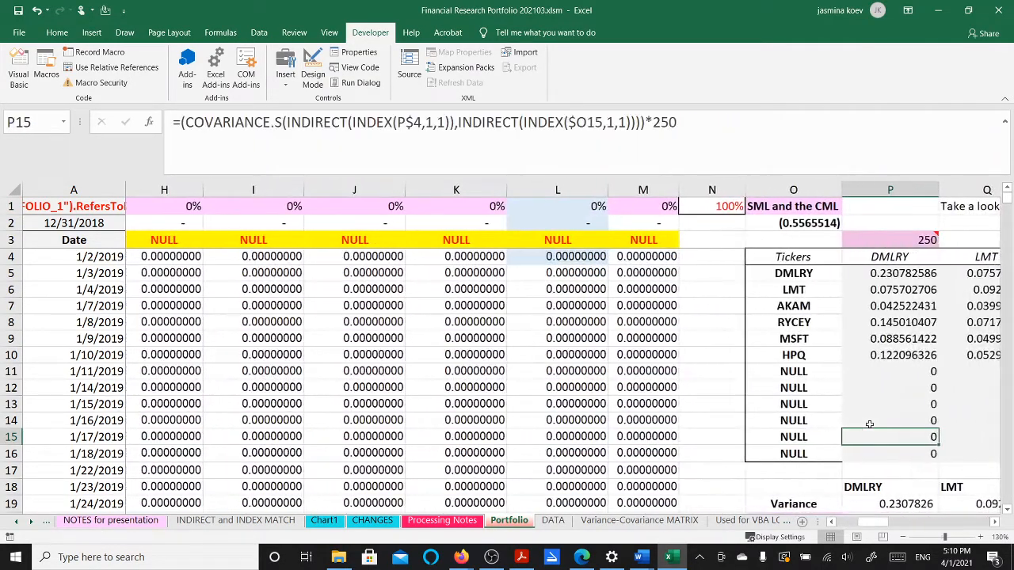
pyautogui.press('Right')
pyautogui.press('Down')
pyautogui.press('Down')
pyautogui.press('Down')
pyautogui.press('Down')
pyautogui.press('Down')
pyautogui.press('Down')
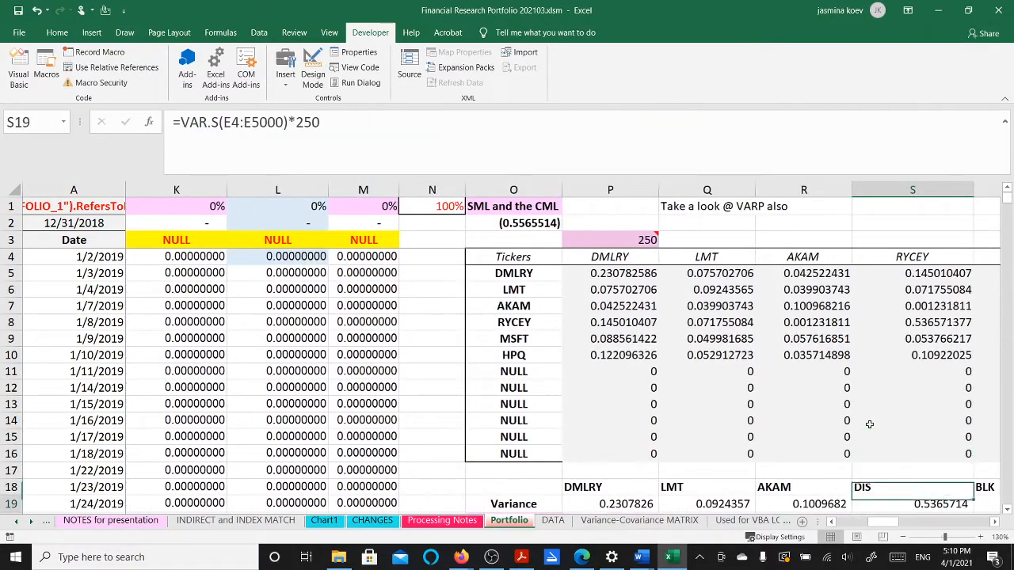
pyautogui.press('Down')
pyautogui.press('Down')
pyautogui.press('Down')
pyautogui.press('Down')
pyautogui.press('Down')
pyautogui.press('Down')
pyautogui.press('Down')
pyautogui.press('Down')
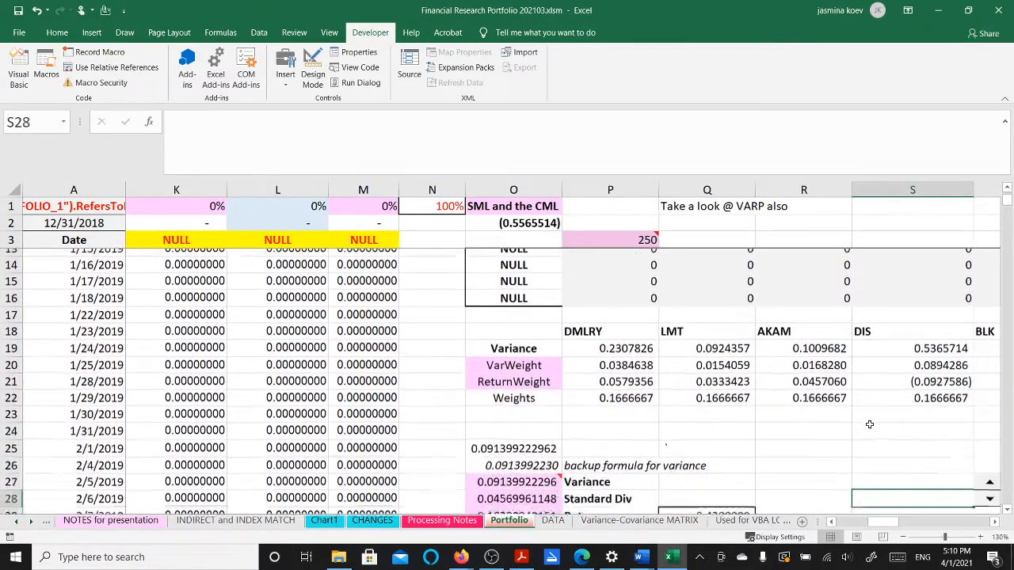
pyautogui.press('Down')
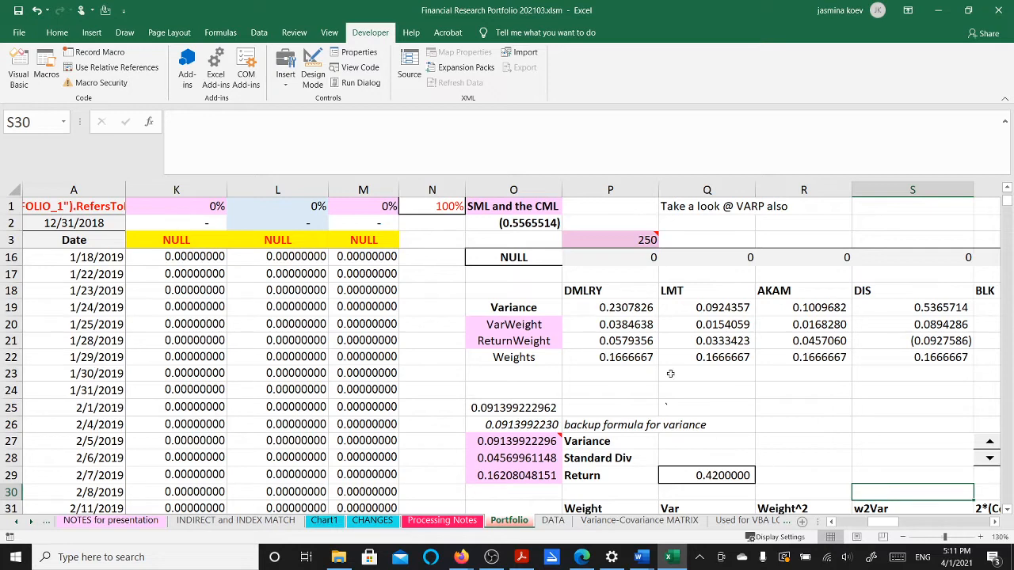
pyautogui.click(35, 11)
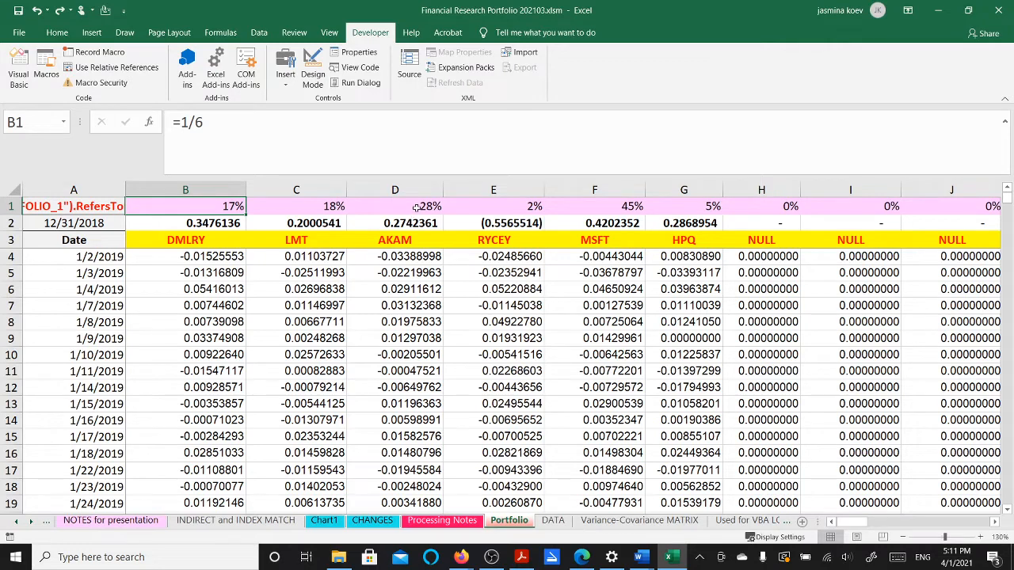
pyautogui.click(504, 206)
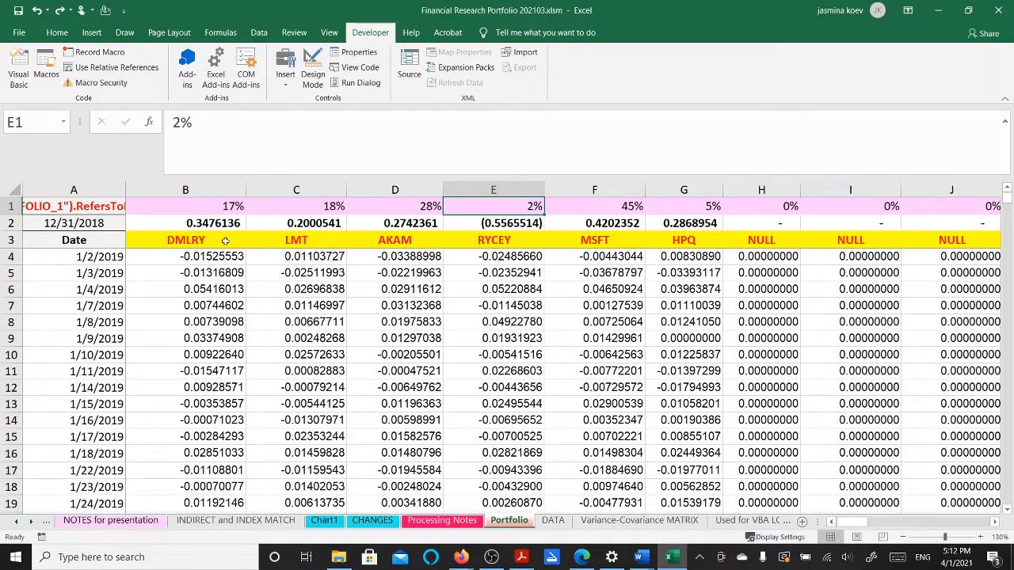
pyautogui.click(47, 71)
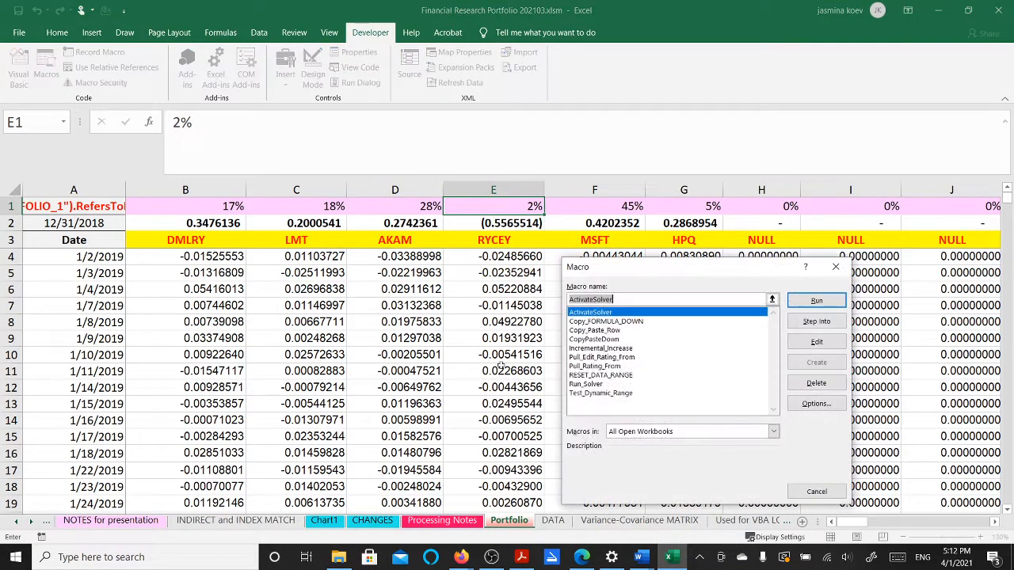
pyautogui.click(576, 384)
pyautogui.click(815, 321)
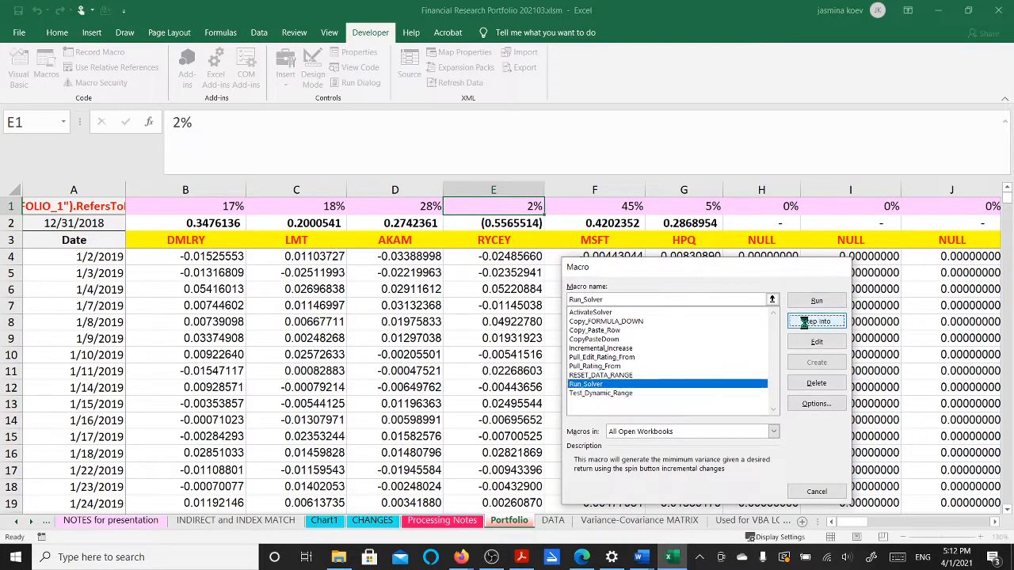
pyautogui.scroll(-10, 404, 318)
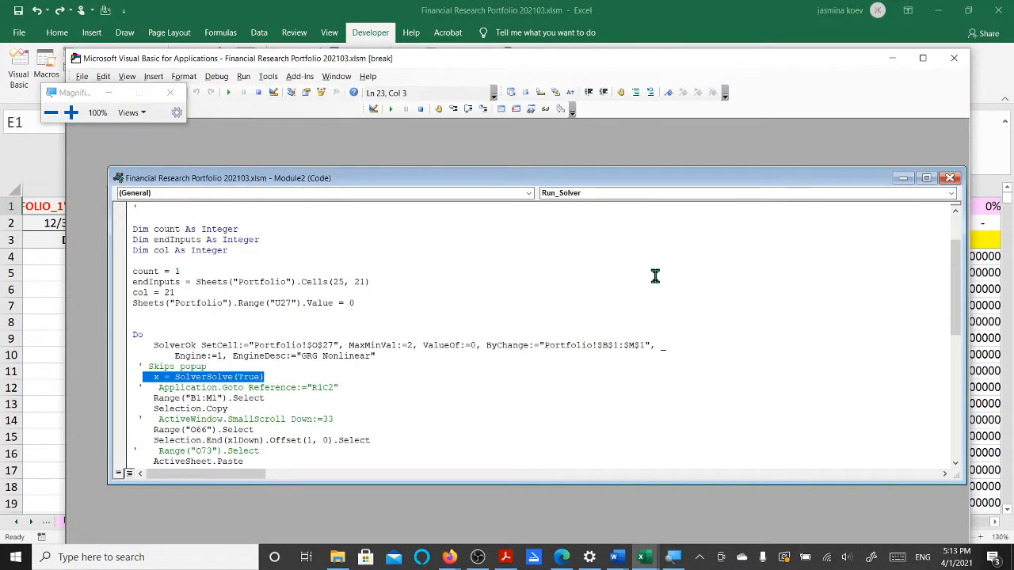
pyautogui.press('super+plus')
pyautogui.press('super+plus')
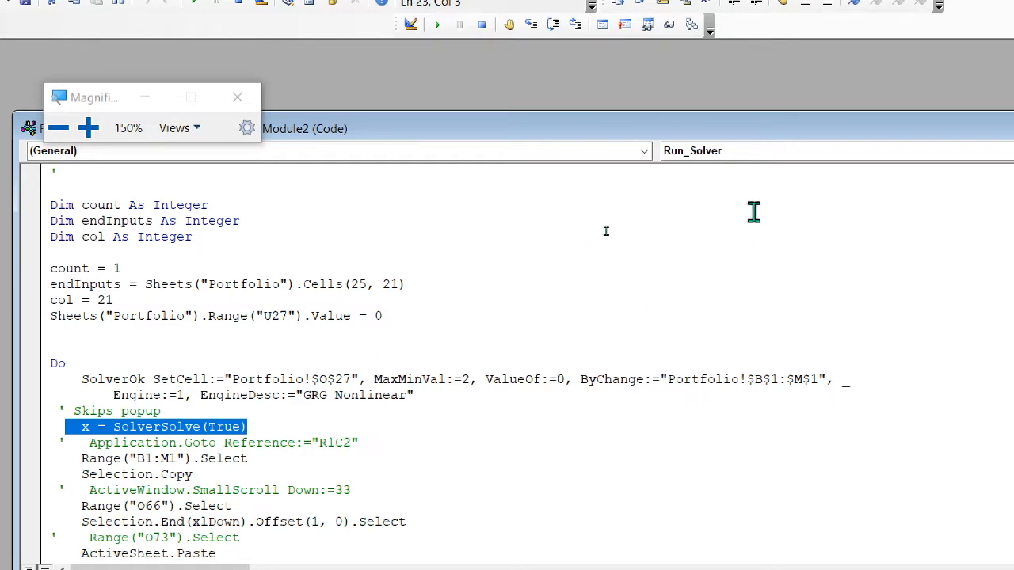
pyautogui.press('super+minus')
pyautogui.press('super+minus')
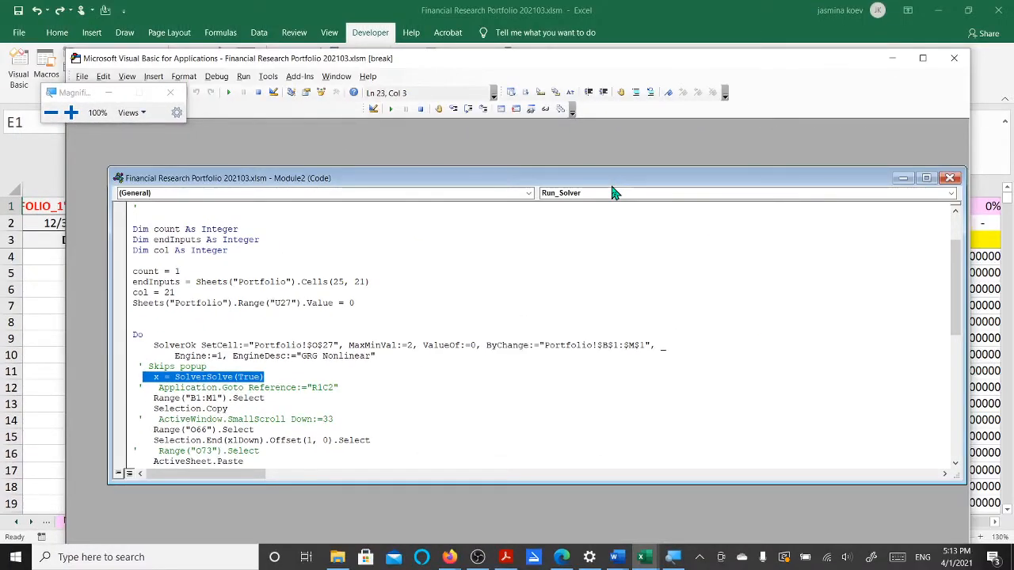
pyautogui.click(961, 63)
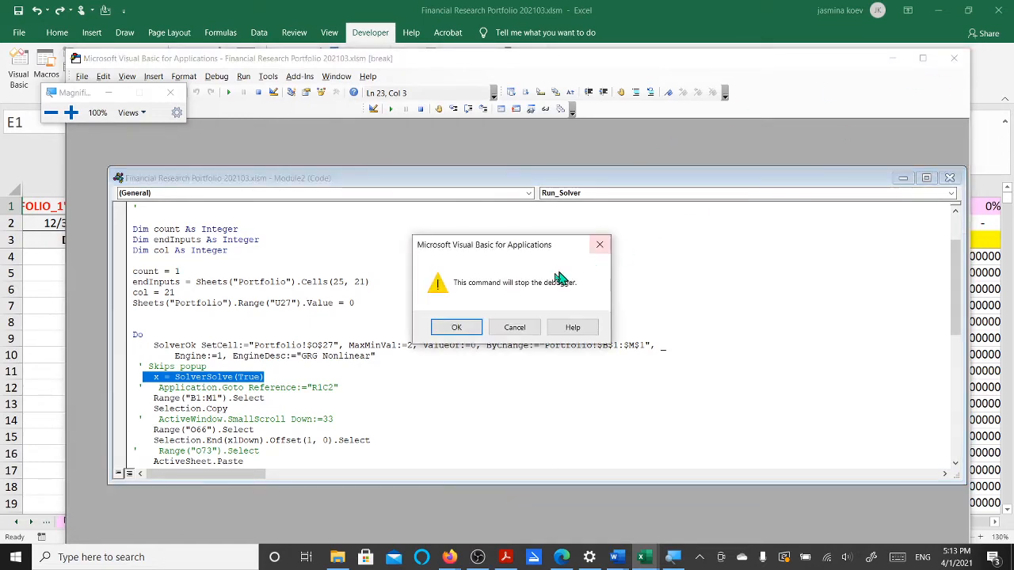
pyautogui.click(454, 326)
pyautogui.click(422, 307)
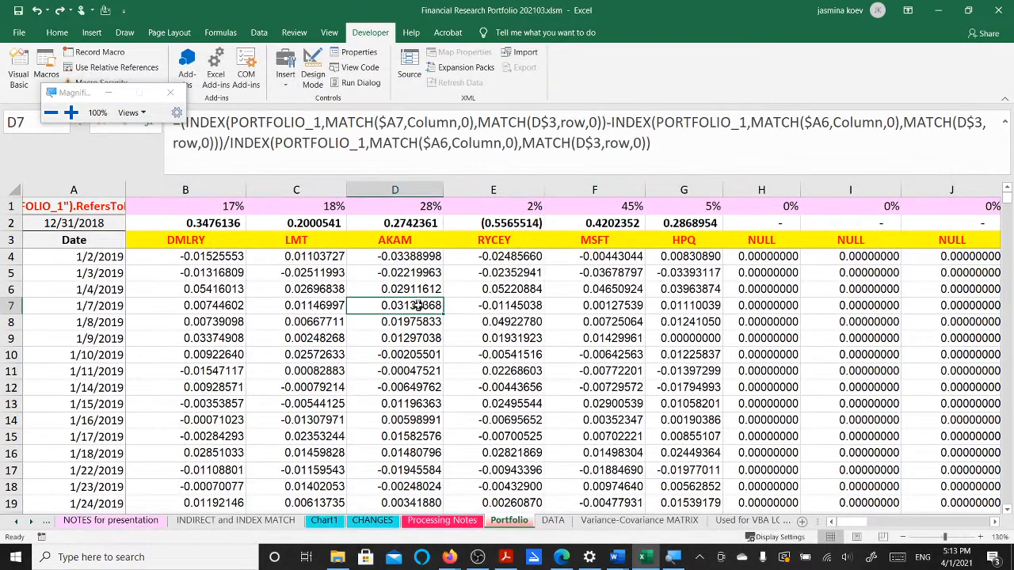